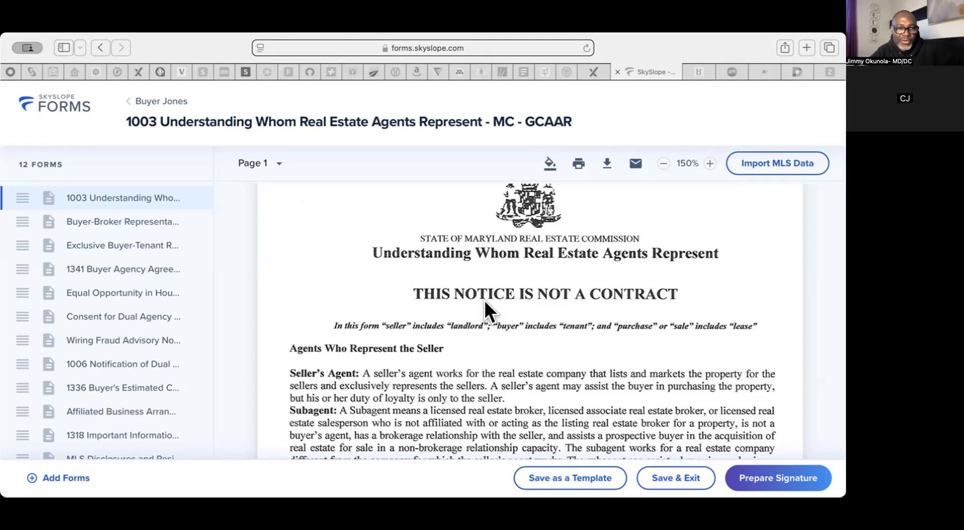
Select the 2.5% of gross purchase price option as the broker fee in section 6 of the Buyer-Broker Representation Agreement.
{"action": "scroll", "coordinate": [480, 291], "scroll_direction": "down", "scroll_amount": 15}
{"action": "scroll", "coordinate": [480, 290], "scroll_direction": "down", "scroll_amount": 15}
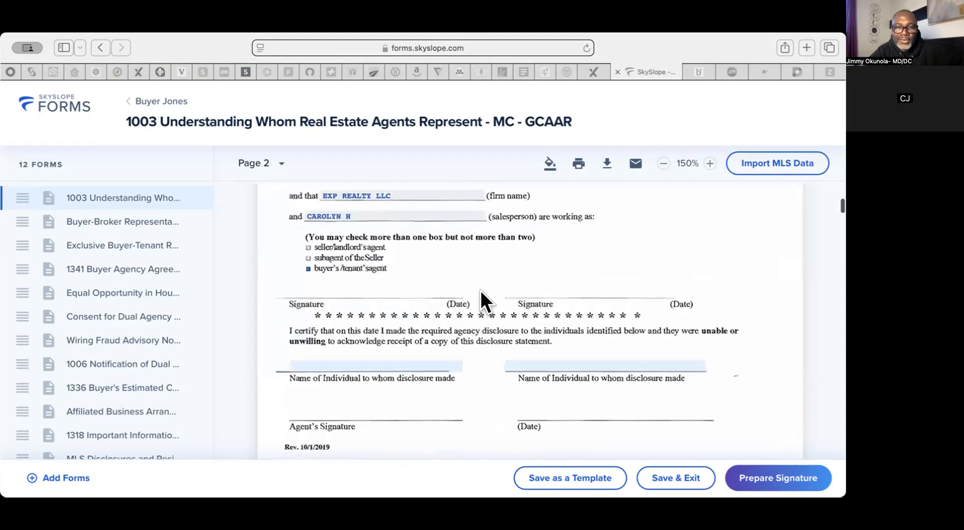
{"action": "scroll", "coordinate": [480, 290], "scroll_direction": "down", "scroll_amount": 15}
{"action": "scroll", "coordinate": [481, 290], "scroll_direction": "down", "scroll_amount": 1}
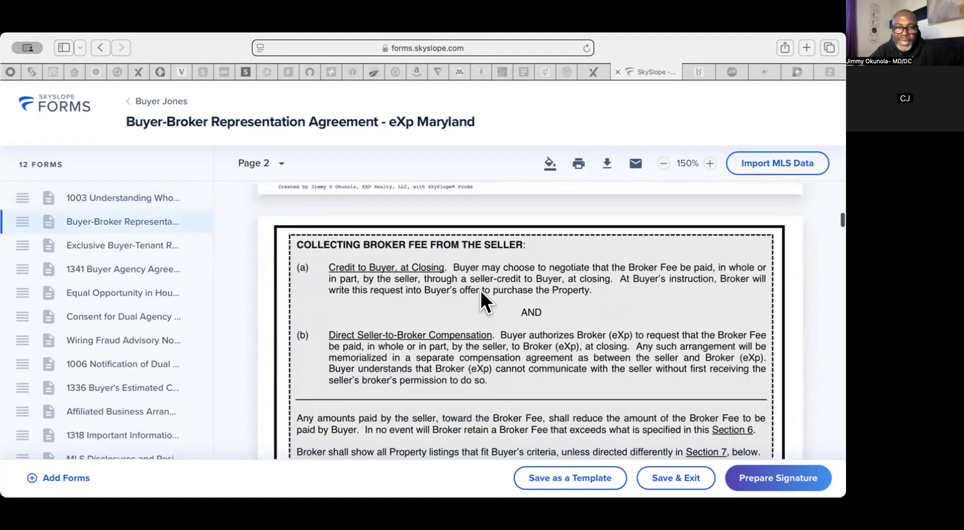
{"action": "scroll", "coordinate": [481, 290], "scroll_direction": "up", "scroll_amount": 3}
{"action": "scroll", "coordinate": [481, 291], "scroll_direction": "up", "scroll_amount": 3}
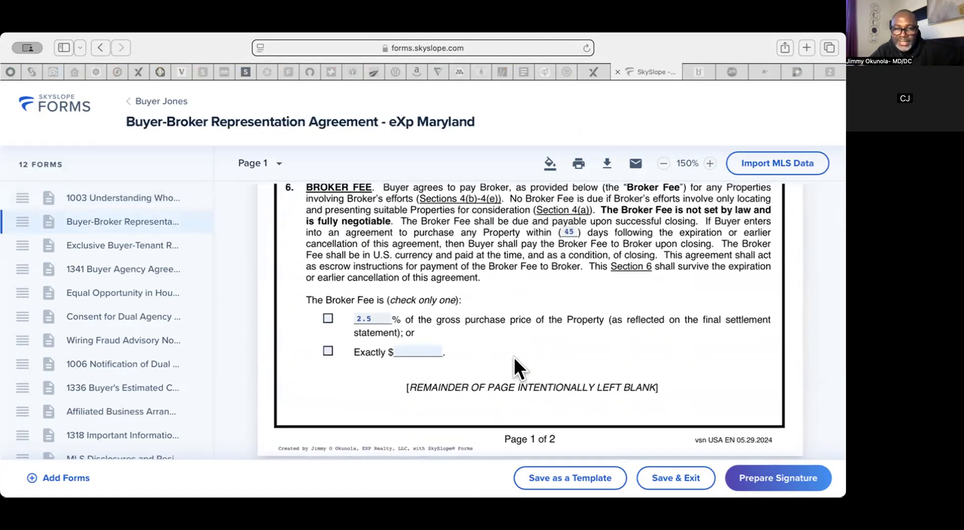
{"action": "left_click", "coordinate": [328, 351]}
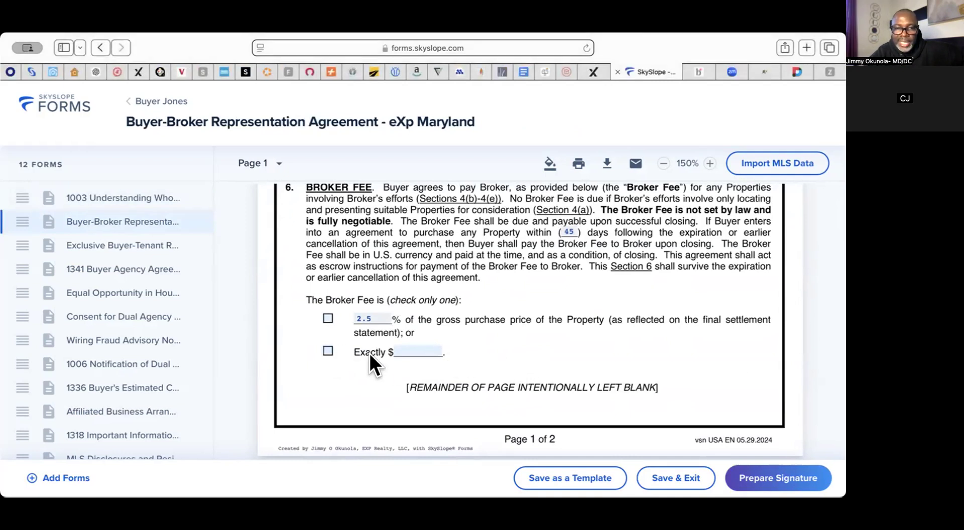
{"action": "left_click", "coordinate": [327, 318]}
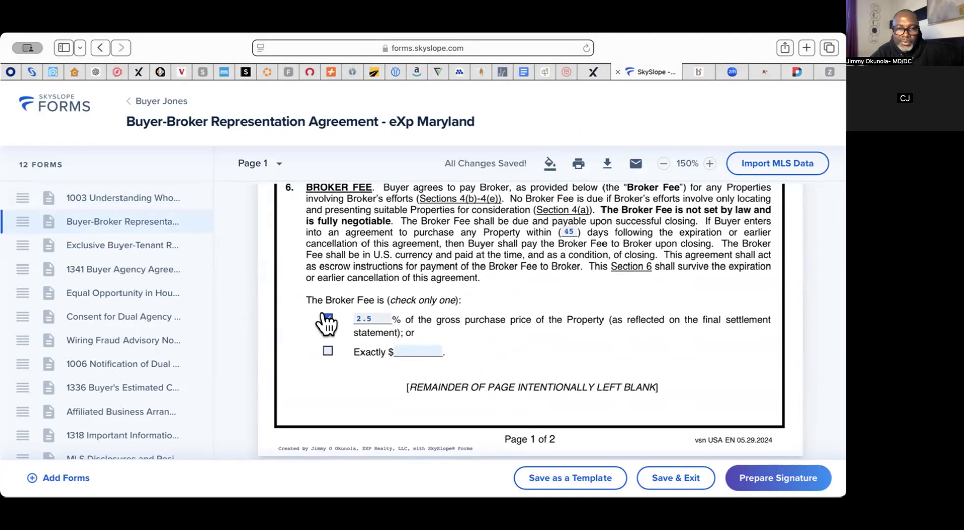
Set the date at the head of the Exclusive Buyer-Tenant Residential Brokerage Agreement to 12/13/2024.
{"action": "scroll", "coordinate": [505, 354], "scroll_direction": "down", "scroll_amount": 10}
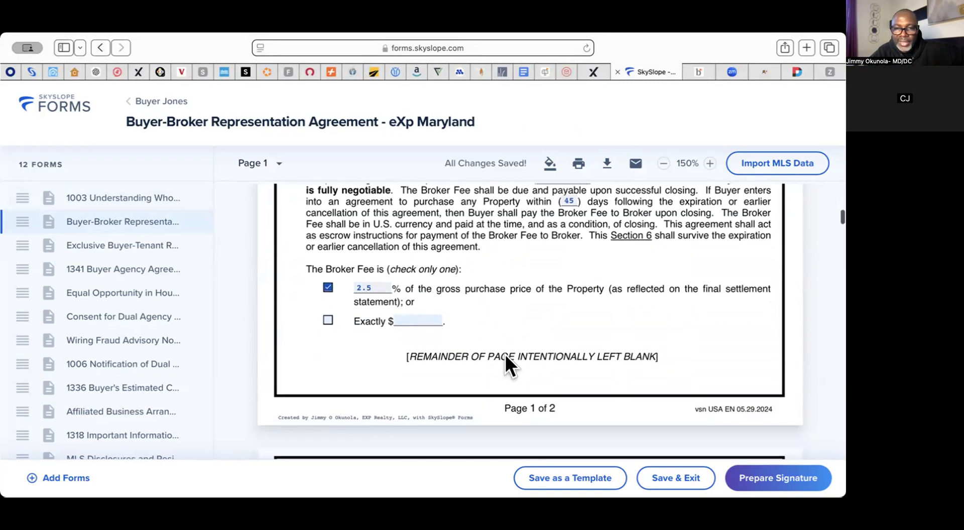
{"action": "scroll", "coordinate": [505, 360], "scroll_direction": "down", "scroll_amount": 3}
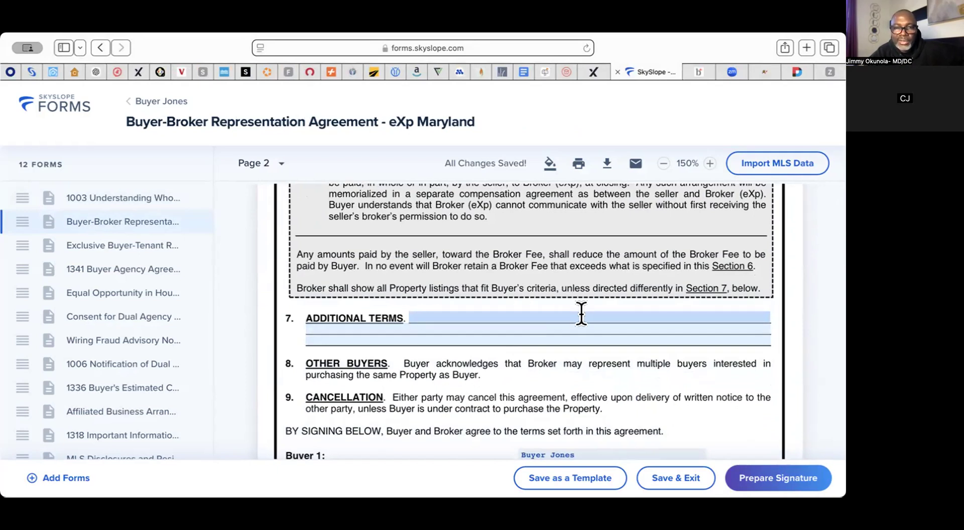
{"action": "scroll", "coordinate": [581, 384], "scroll_direction": "down", "scroll_amount": 5}
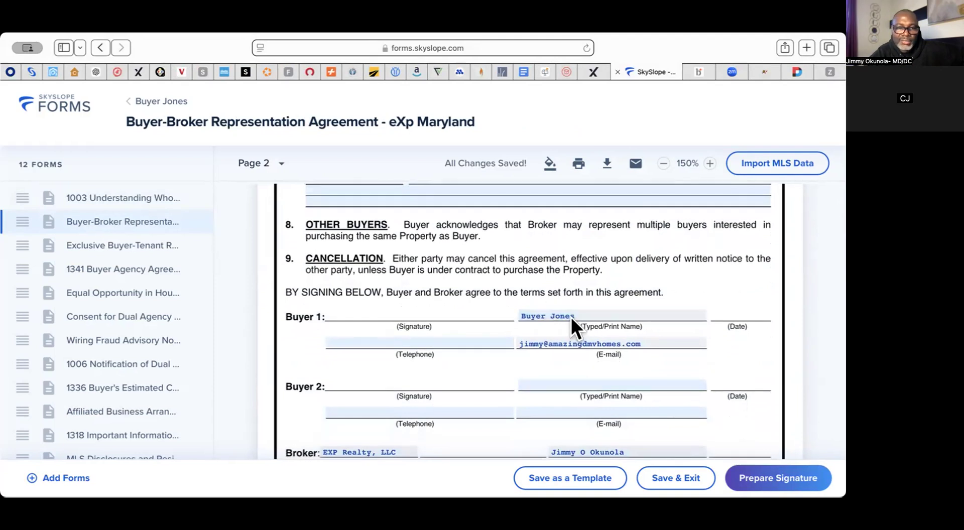
{"action": "scroll", "coordinate": [572, 319], "scroll_direction": "down", "scroll_amount": 3}
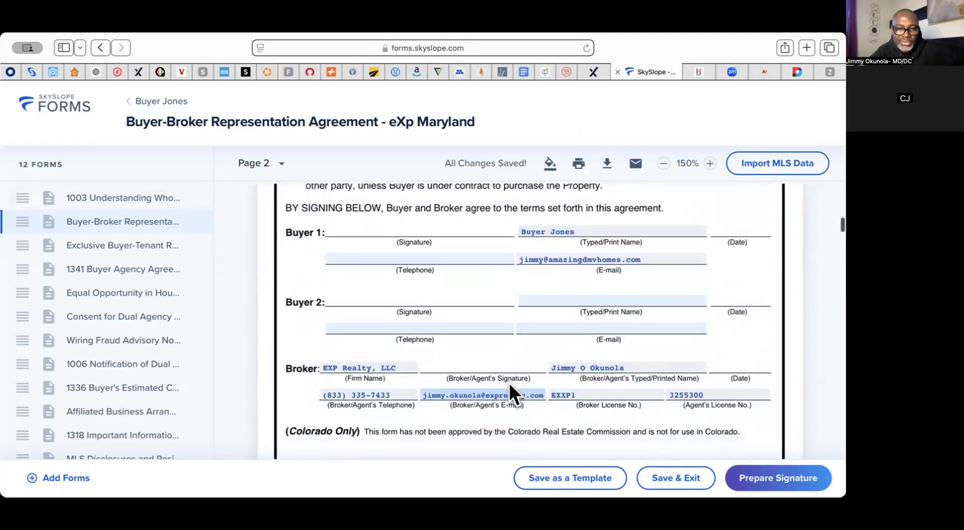
{"action": "scroll", "coordinate": [511, 382], "scroll_direction": "down", "scroll_amount": 3}
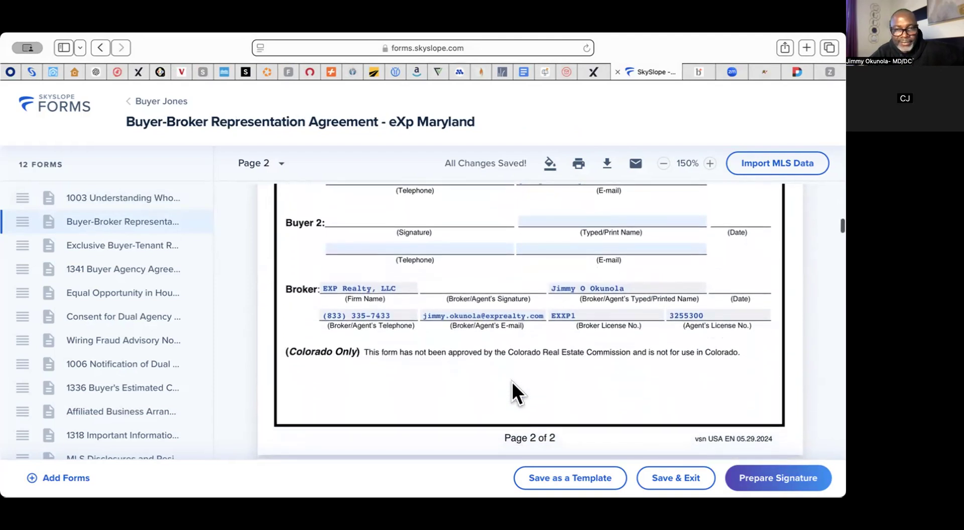
{"action": "scroll", "coordinate": [512, 383], "scroll_direction": "down", "scroll_amount": 10}
{"action": "scroll", "coordinate": [511, 382], "scroll_direction": "up", "scroll_amount": 4}
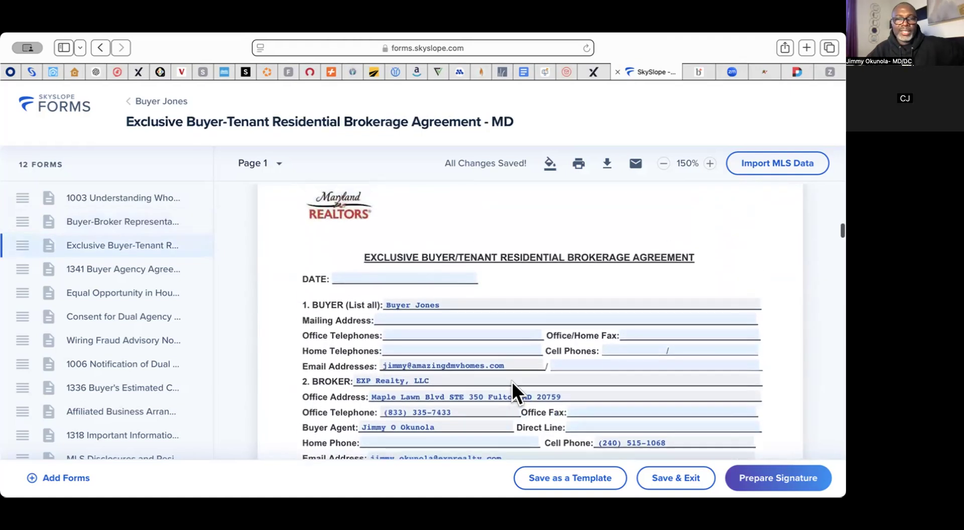
{"action": "scroll", "coordinate": [512, 380], "scroll_direction": "up", "scroll_amount": 1}
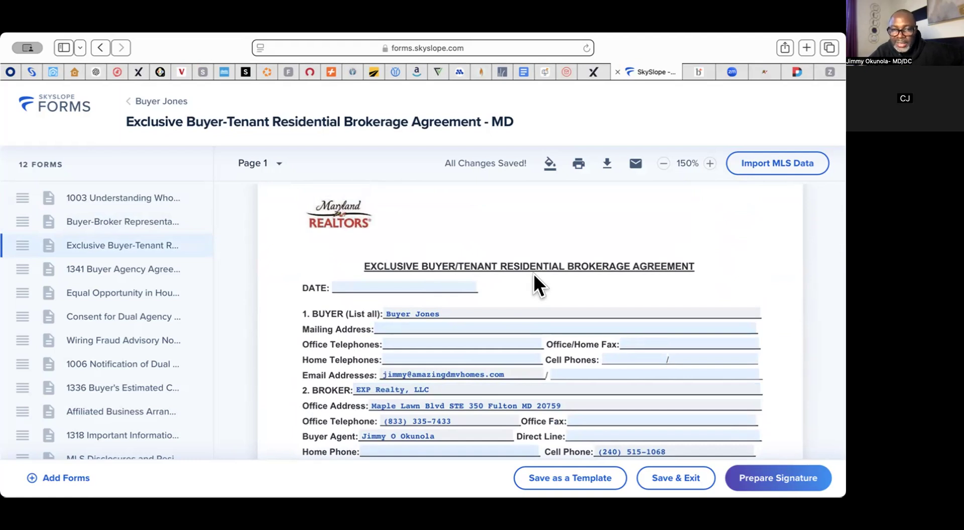
{"action": "left_click", "coordinate": [405, 281]}
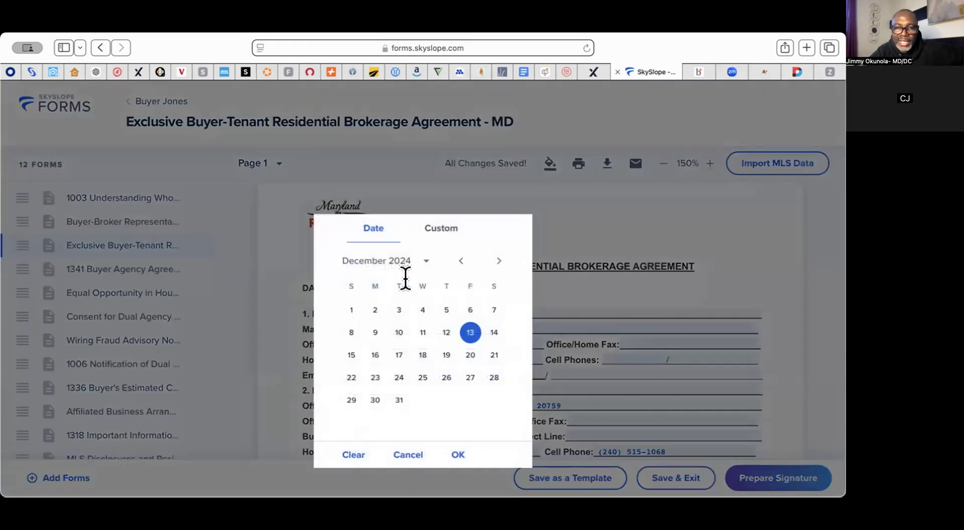
{"action": "left_click", "coordinate": [456, 456]}
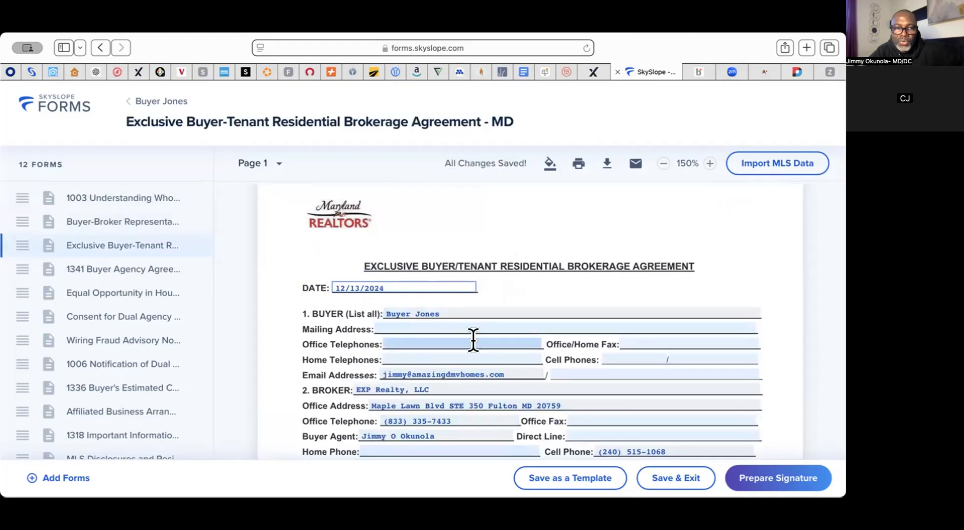
Enter the buyer's cell phone number in the Exclusive Buyer-Tenant Residential Brokerage Agreement and save the buyer contact.
{"action": "left_click", "coordinate": [103, 271]}
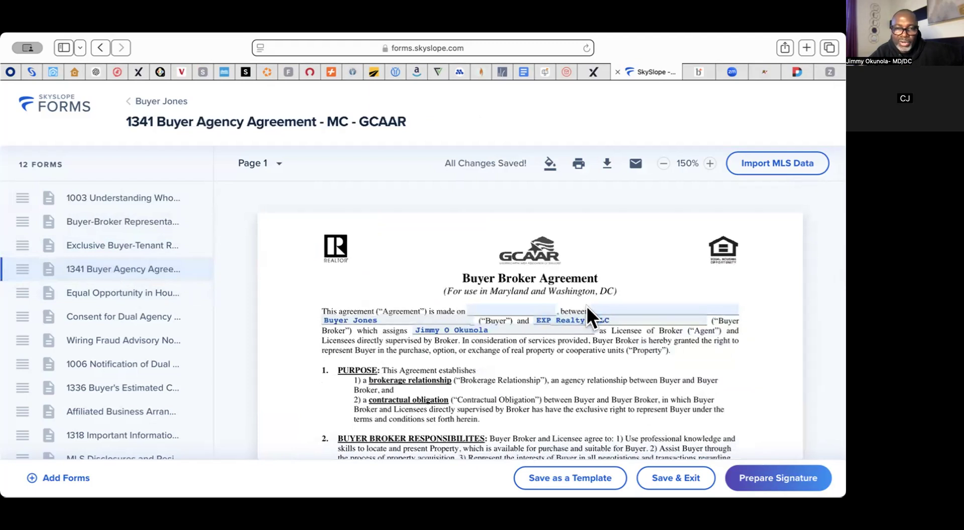
{"action": "left_click", "coordinate": [122, 246]}
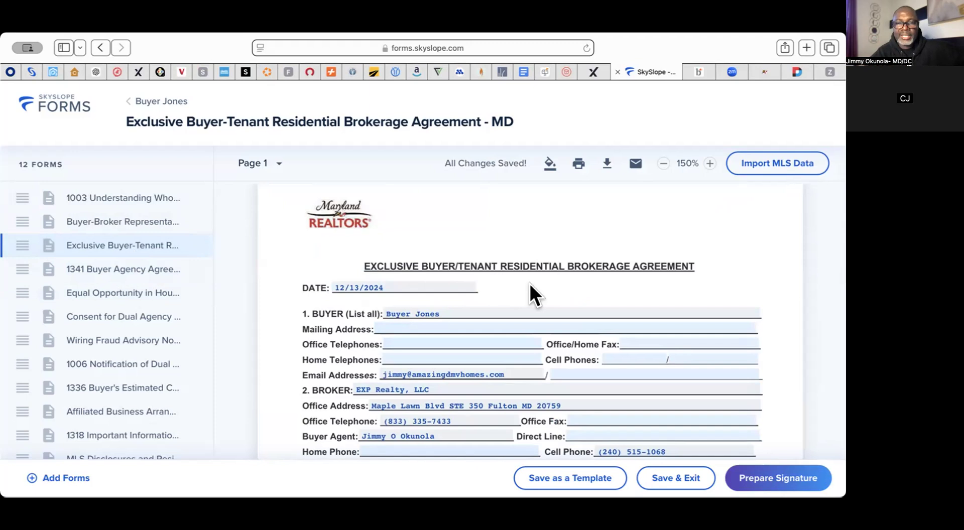
{"action": "scroll", "coordinate": [529, 284], "scroll_direction": "down", "scroll_amount": 2}
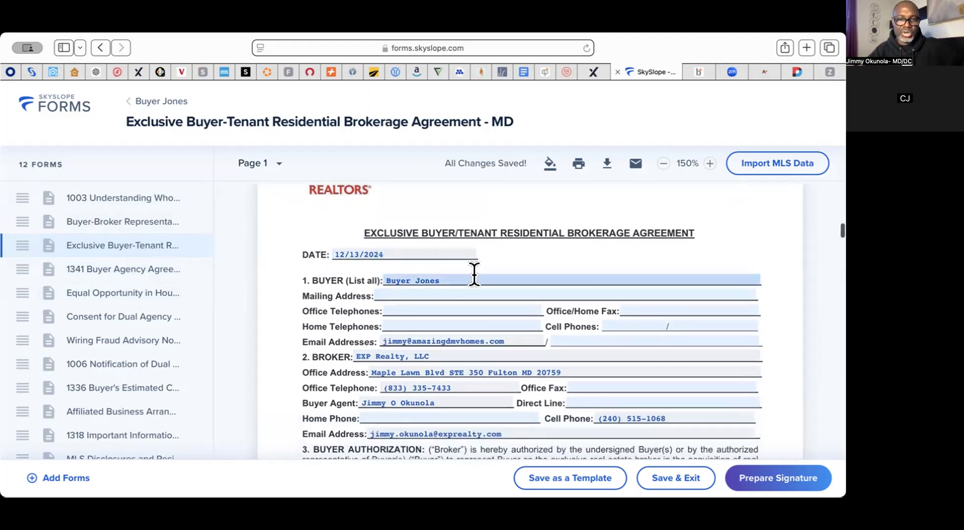
{"action": "scroll", "coordinate": [474, 281], "scroll_direction": "down", "scroll_amount": 1}
{"action": "left_click", "coordinate": [624, 302]}
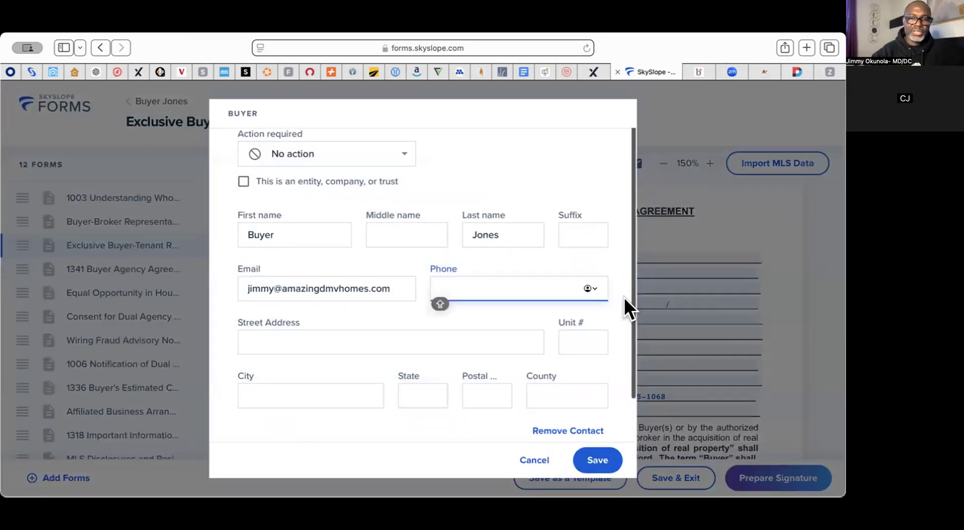
{"action": "type", "text": "222) 222-222"}
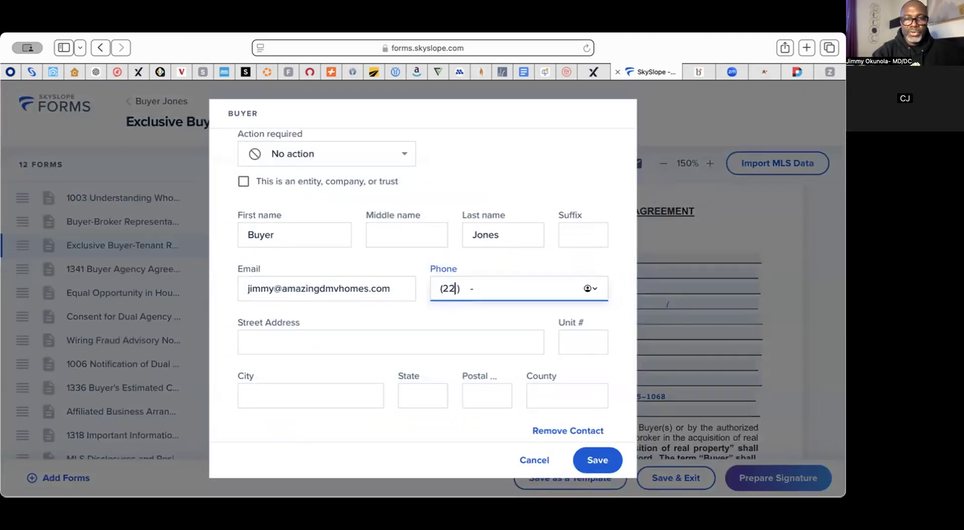
{"action": "type", "text": "2"}
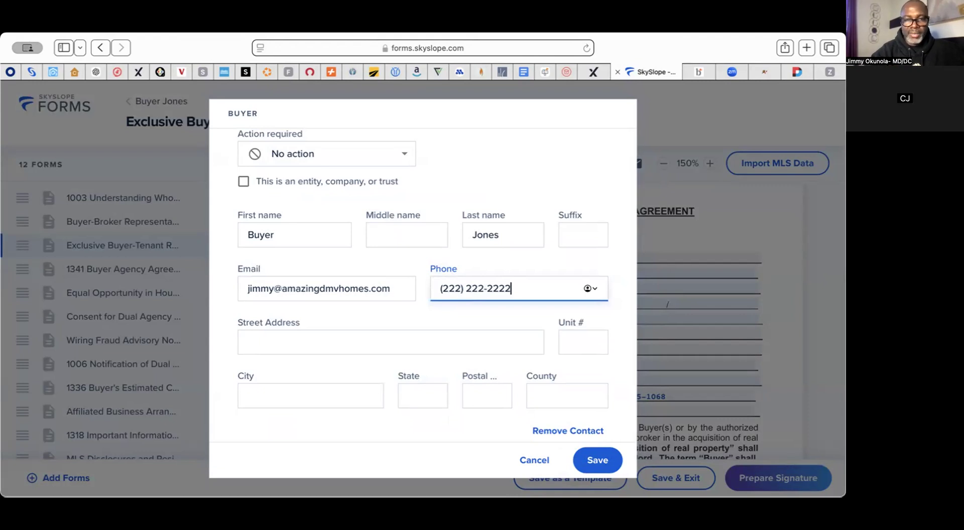
{"action": "left_click", "coordinate": [587, 459]}
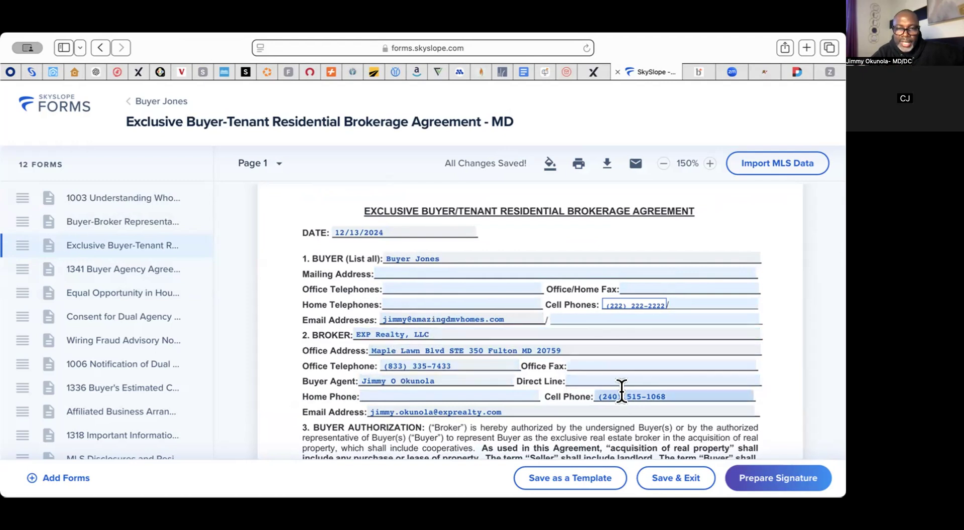
Fill in the property type the buyer seeks in section 3 with "SINGLE FAMILY HOMES, CONDOS AND TH" and save it.
{"action": "scroll", "coordinate": [632, 395], "scroll_direction": "down", "scroll_amount": 4}
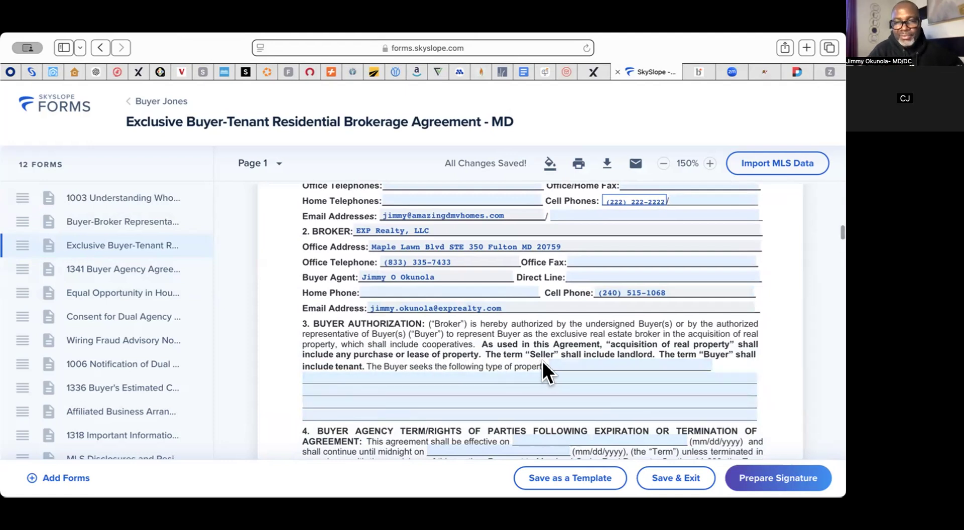
{"action": "left_click", "coordinate": [558, 361]}
{"action": "type", "text": "SIN"}
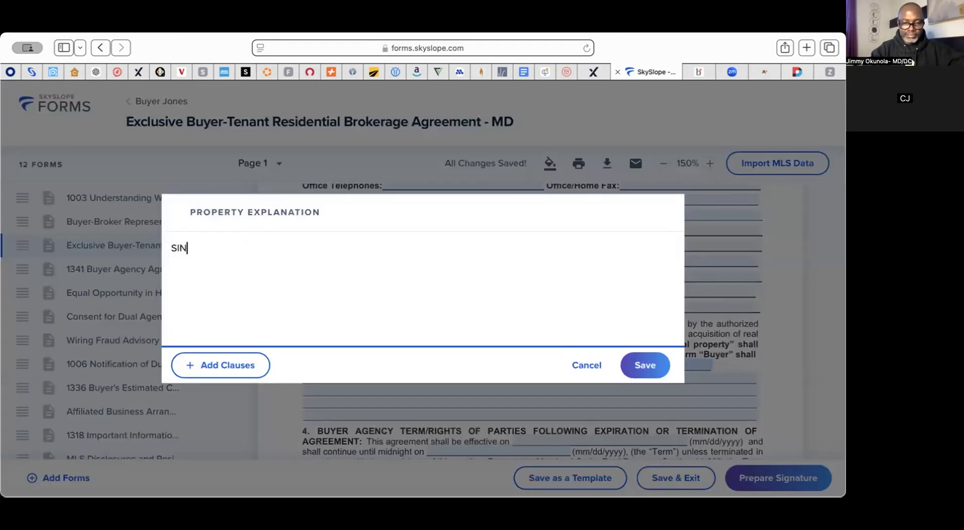
{"action": "type", "text": "GLE "}
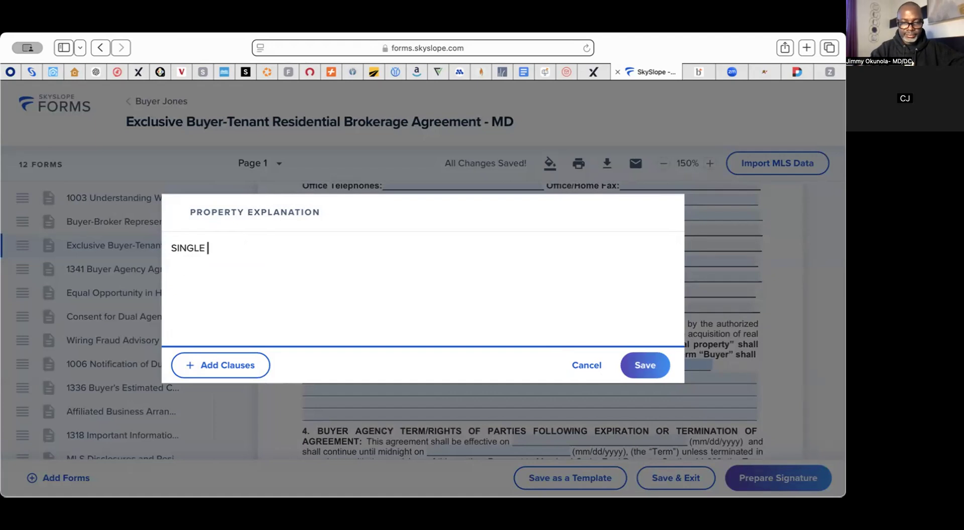
{"action": "type", "text": "FAMILY "}
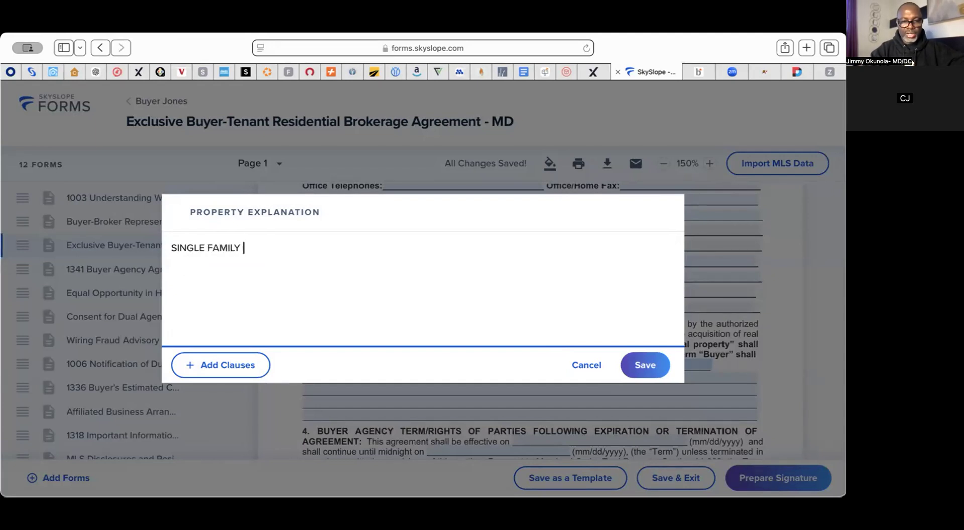
{"action": "type", "text": "HOMES"}
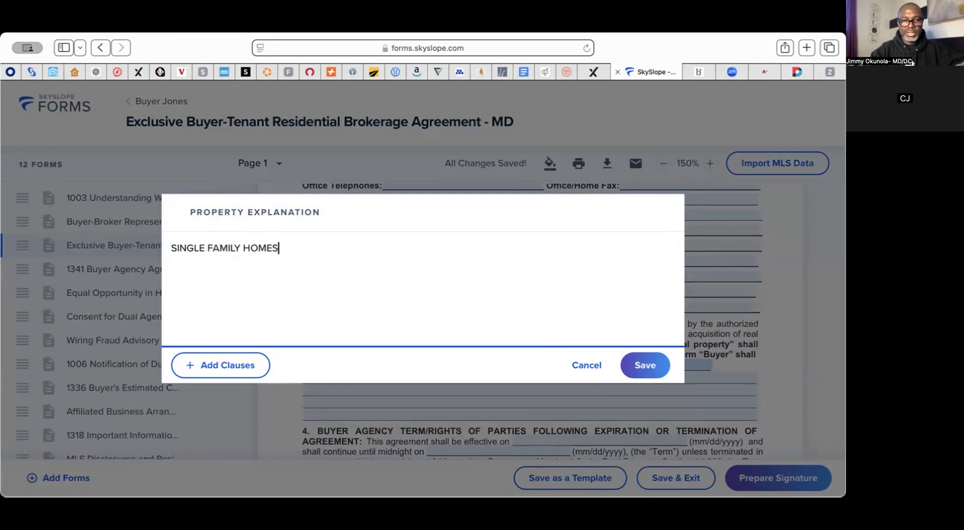
{"action": "type", "text": ", COM"}
{"action": "key", "text": "BackSpace"}
{"action": "type", "text": "NDOS AN"}
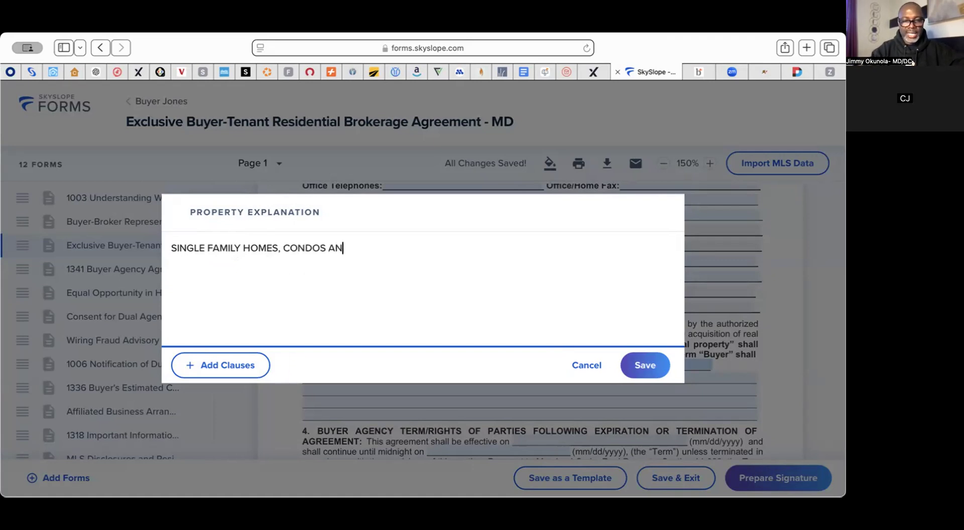
{"action": "type", "text": "D TH"}
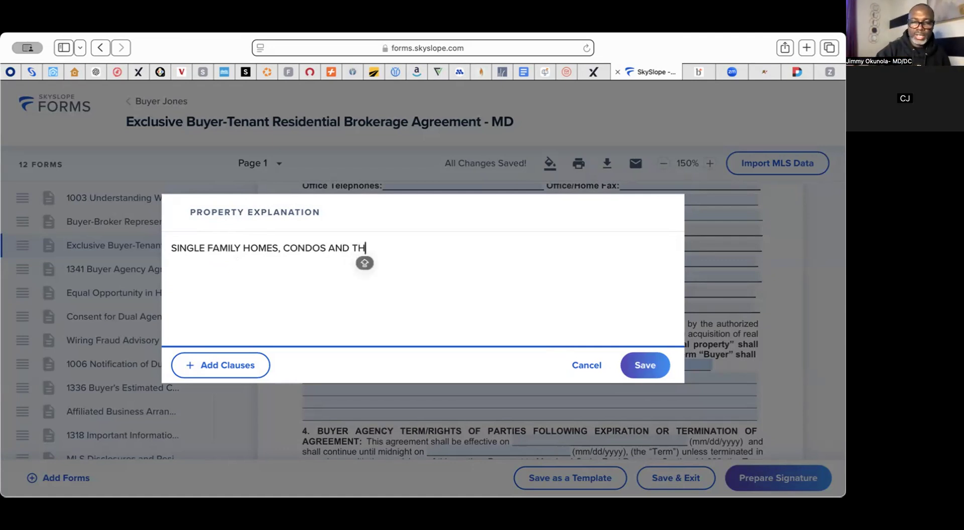
{"action": "left_click", "coordinate": [657, 368]}
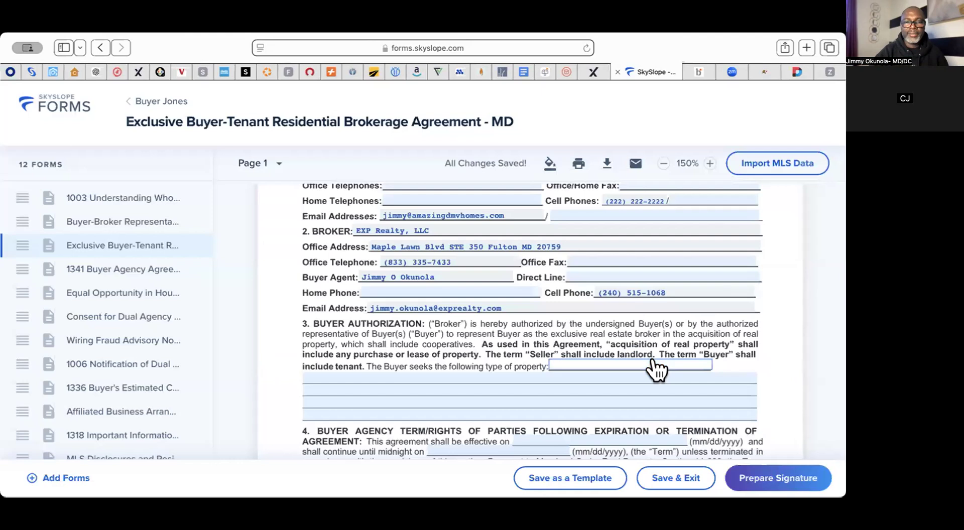
Set the agreement's effective date in section 4 to 12/13/2024.
{"action": "scroll", "coordinate": [469, 384], "scroll_direction": "down", "scroll_amount": 3}
{"action": "scroll", "coordinate": [471, 380], "scroll_direction": "up", "scroll_amount": 3}
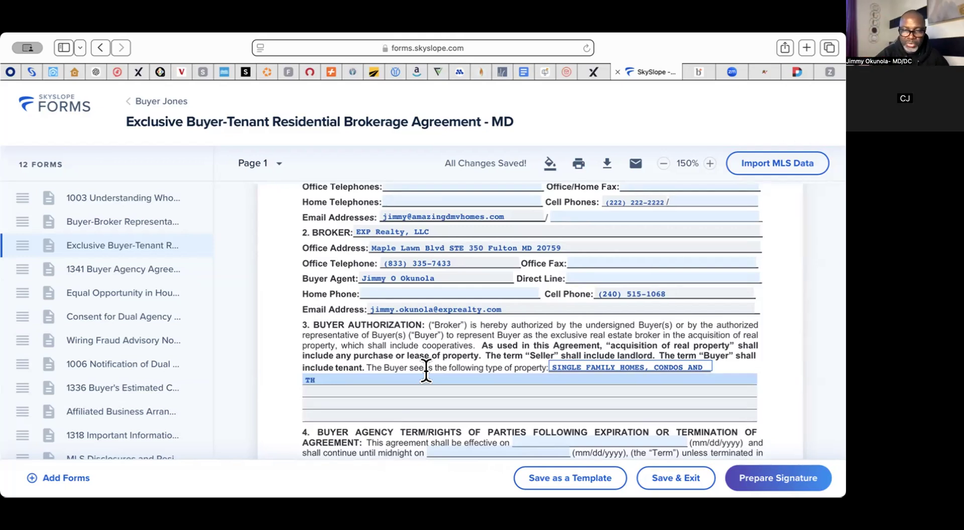
{"action": "scroll", "coordinate": [525, 379], "scroll_direction": "down", "scroll_amount": 3}
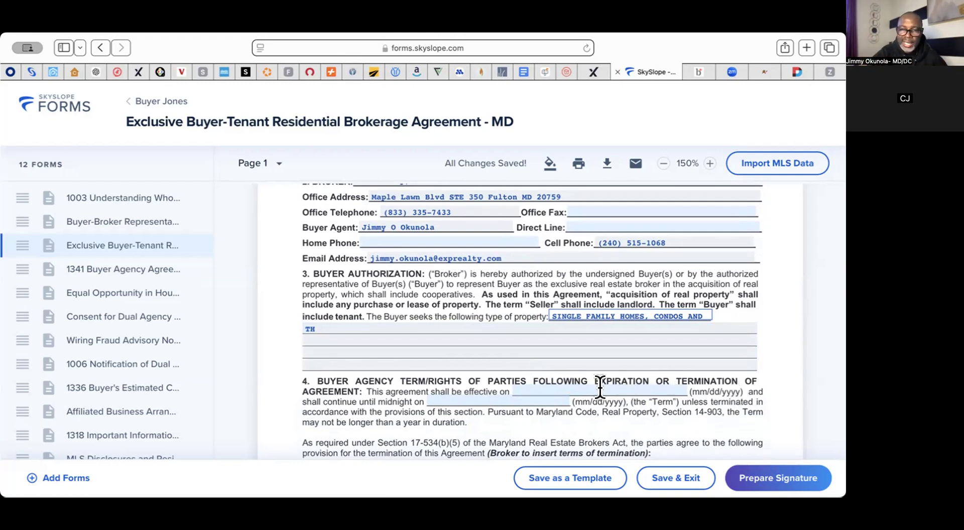
{"action": "left_click", "coordinate": [596, 390]}
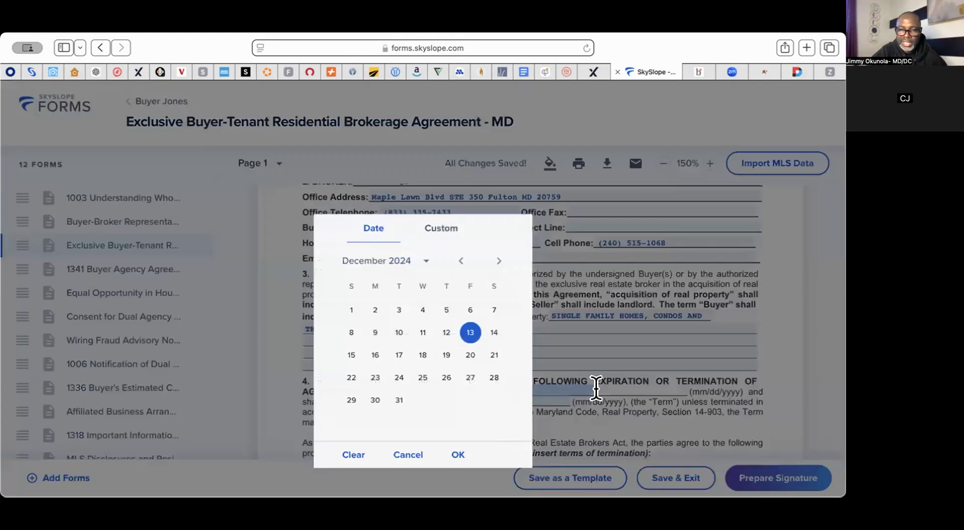
{"action": "left_click", "coordinate": [456, 455]}
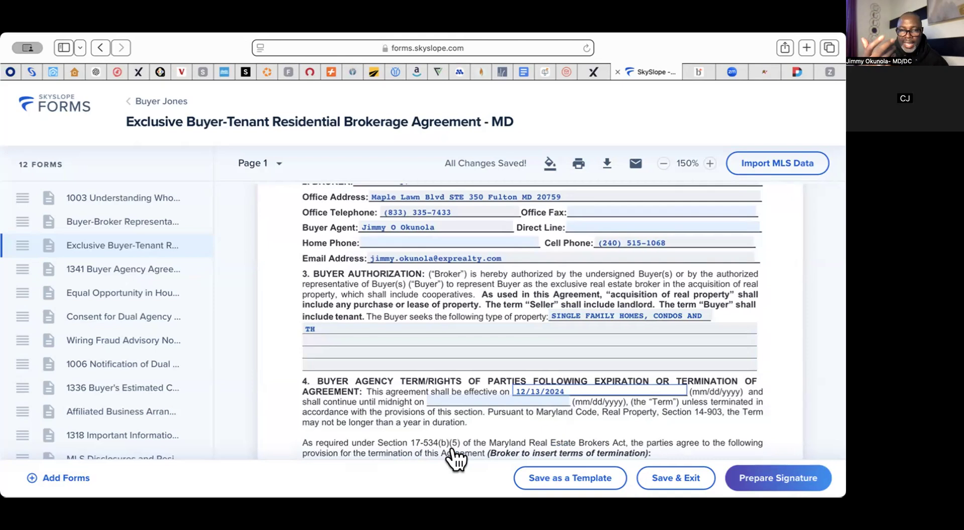
Set the date in section 4 until which the agreement continues to 12/13/2025.
{"action": "left_click", "coordinate": [498, 395]}
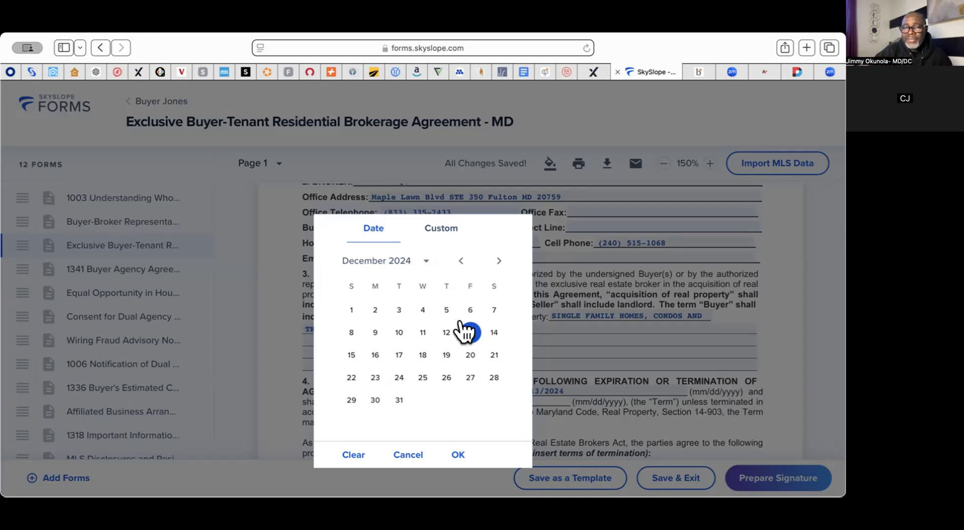
{"action": "left_click", "coordinate": [426, 260]}
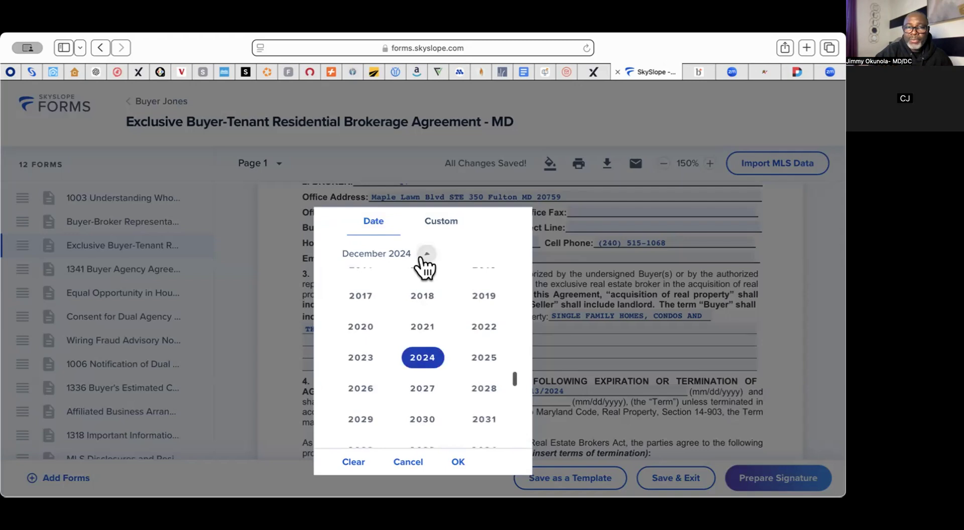
{"action": "left_click", "coordinate": [474, 358]}
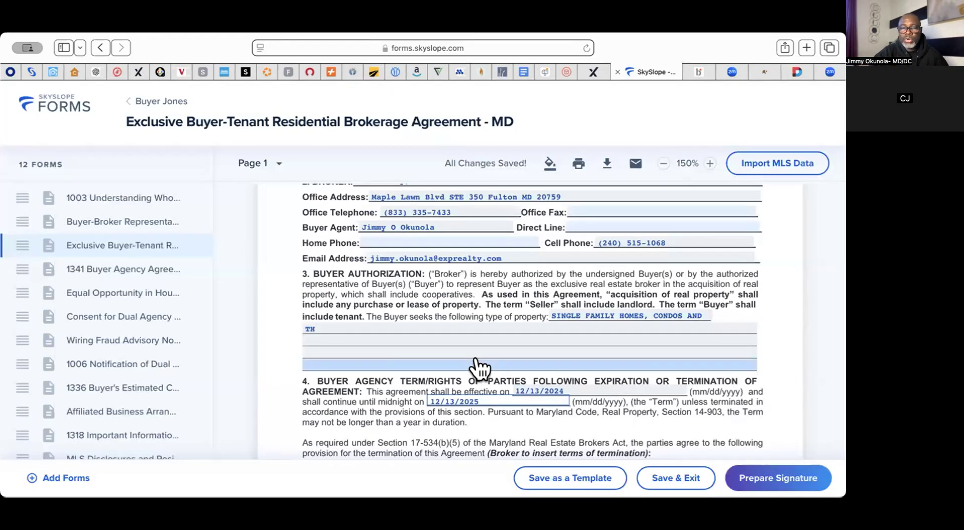
{"action": "left_click", "coordinate": [540, 420]}
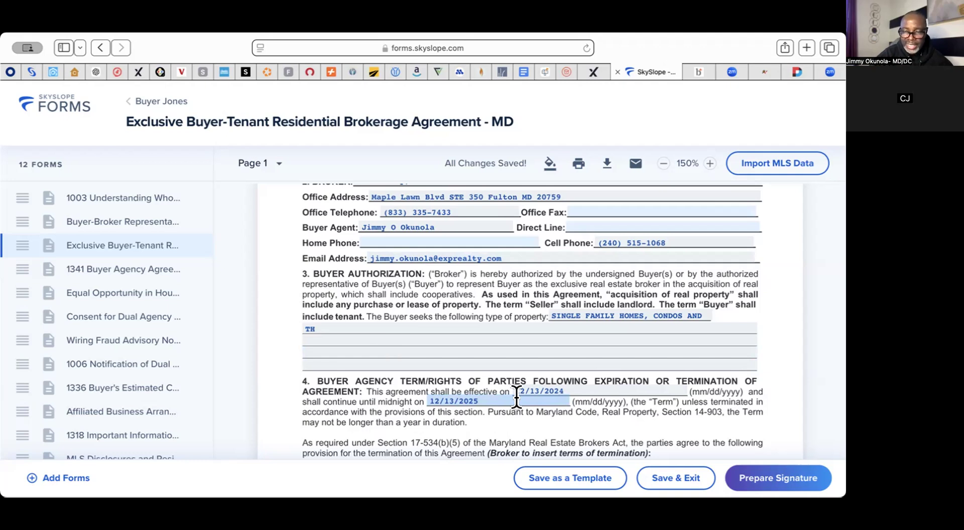
{"action": "scroll", "coordinate": [516, 398], "scroll_direction": "down", "scroll_amount": 2}
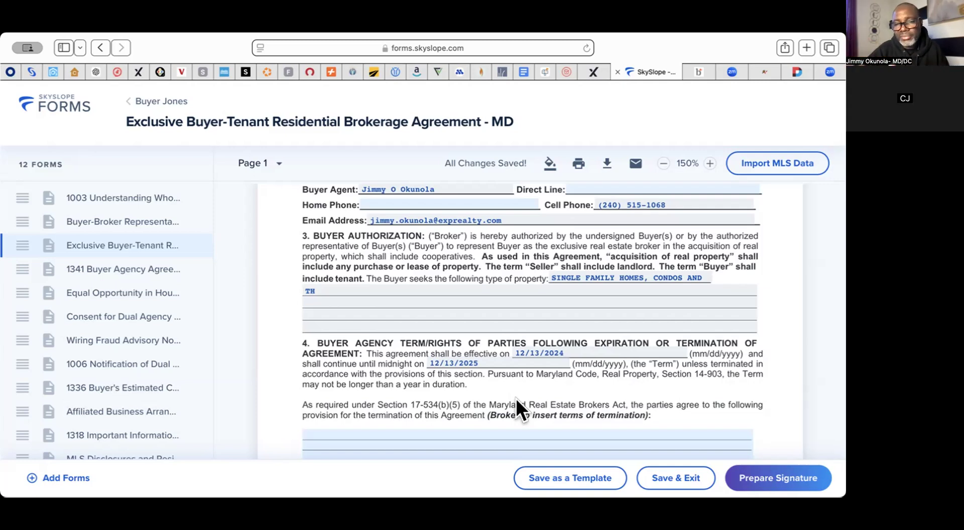
{"action": "scroll", "coordinate": [516, 398], "scroll_direction": "down", "scroll_amount": 2}
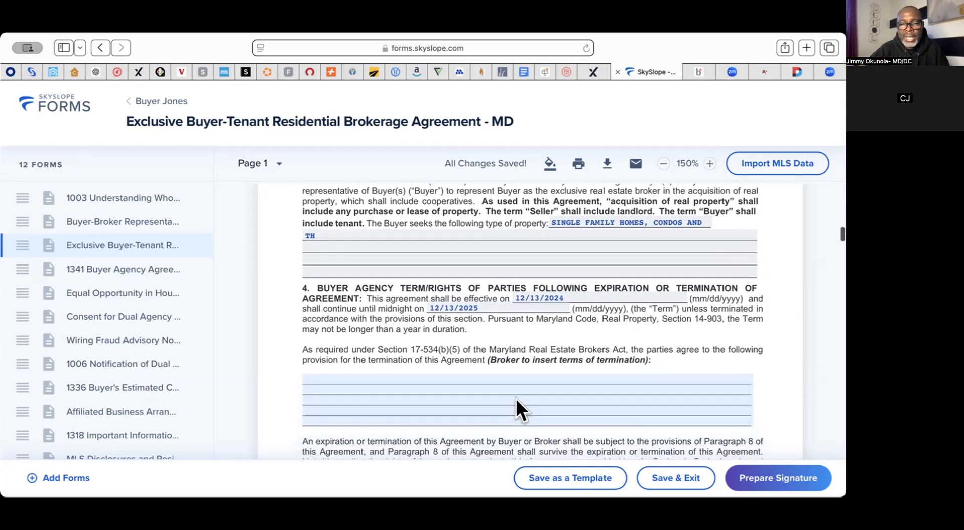
{"action": "left_click", "coordinate": [353, 378]}
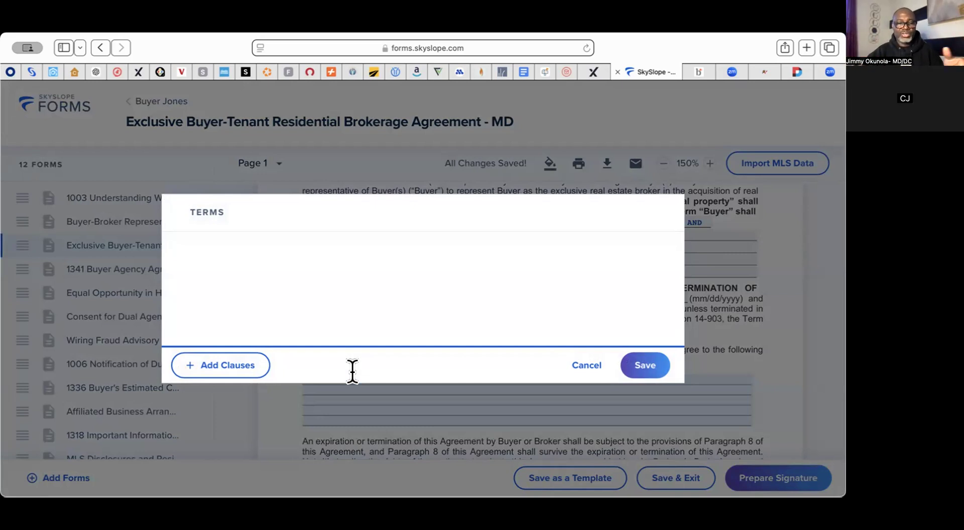
{"action": "type", "text": "E"}
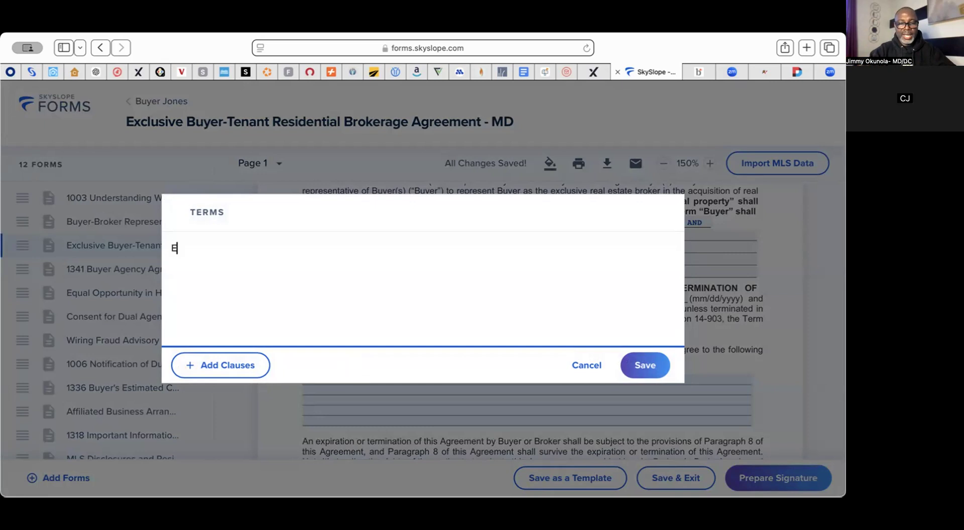
{"action": "type", "text": "ITHER P"}
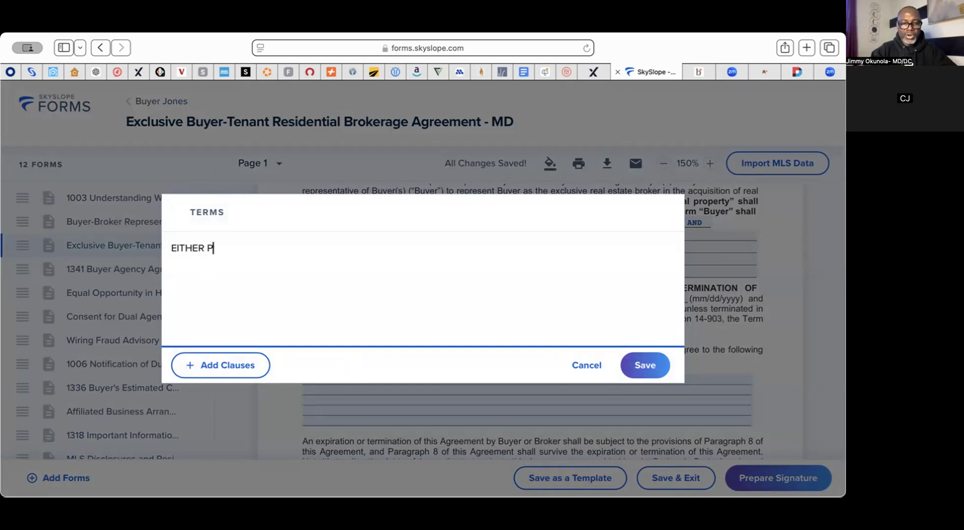
{"action": "type", "text": "ARTY "}
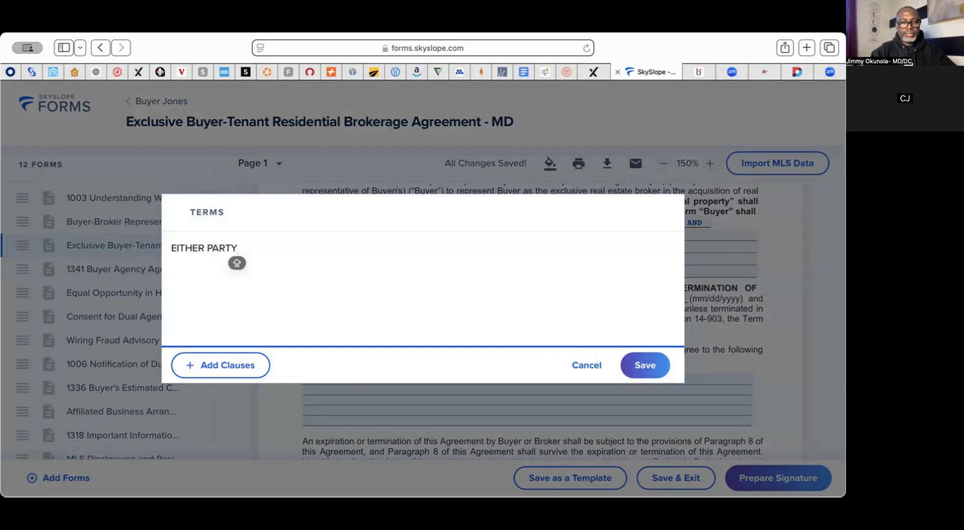
{"action": "type", "text": "CAN TER"}
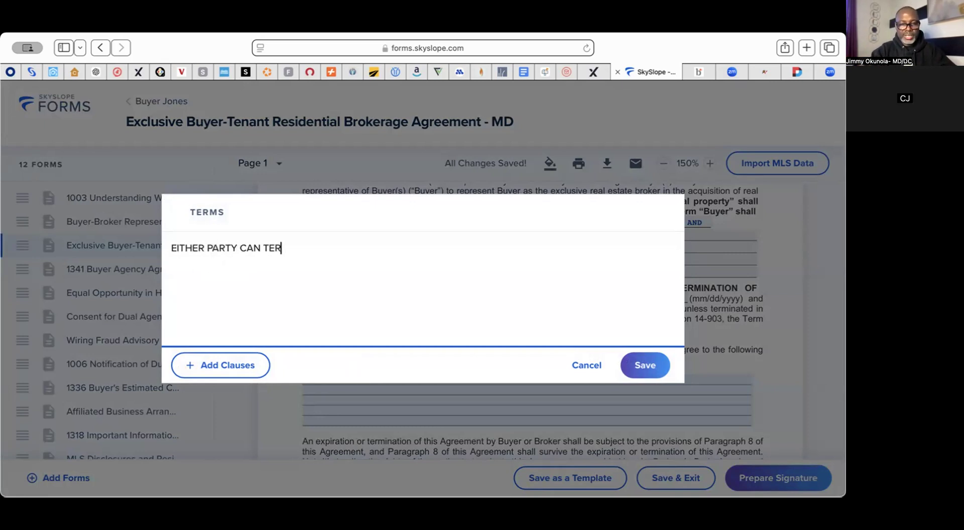
{"action": "type", "text": "MINAT"}
{"action": "key", "text": "BackSpace"}
{"action": "key", "text": "BackSpace"}
{"action": "key", "text": "BackSpace"}
{"action": "key", "text": "BackSpace"}
{"action": "key", "text": "BackSpace"}
{"action": "key", "text": "BackSpace"}
{"action": "key", "text": "BackSpace"}
{"action": "key", "text": "BackSpace"}
{"action": "key", "text": "BackSpace"}
{"action": "key", "text": "BackSpace"}
{"action": "key", "text": "BackSpace"}
{"action": "key", "text": "BackSpace"}
{"action": "key", "text": "BackSpace"}
{"action": "key", "text": "BackSpace"}
{"action": "key", "text": "BackSpace"}
{"action": "key", "text": "BackSpace"}
{"action": "key", "text": "BackSpace"}
{"action": "key", "text": "BackSpace"}
{"action": "key", "text": "BackSpace"}
{"action": "key", "text": "BackSpace"}
{"action": "key", "text": "BackSpace"}
{"action": "left_click", "coordinate": [586, 365]}
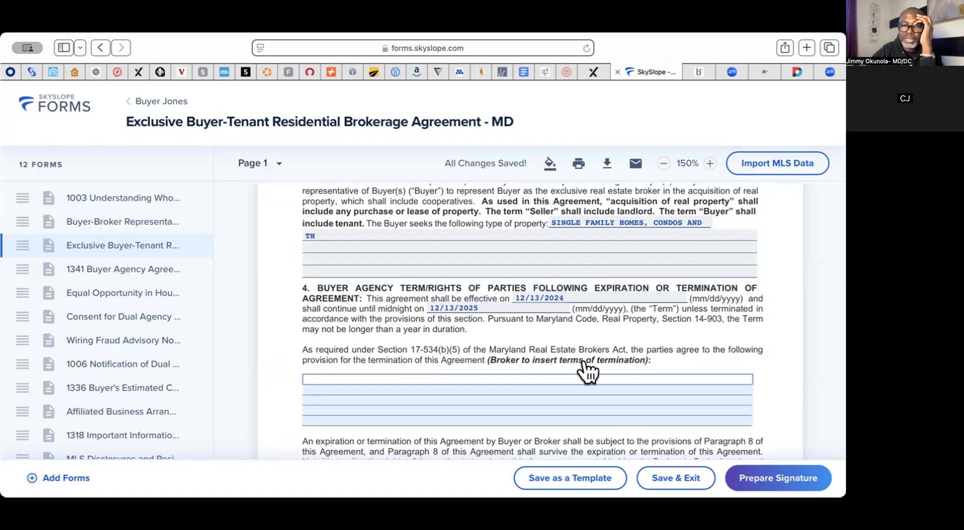
Enter "BY WRITTEN EMAIL OR TEXT MESSAGE DUE TO NON PERFORMANCE AND A 7 DAY NOTIFICATION" as section 4's termination terms and save them.
{"action": "left_click", "coordinate": [458, 374]}
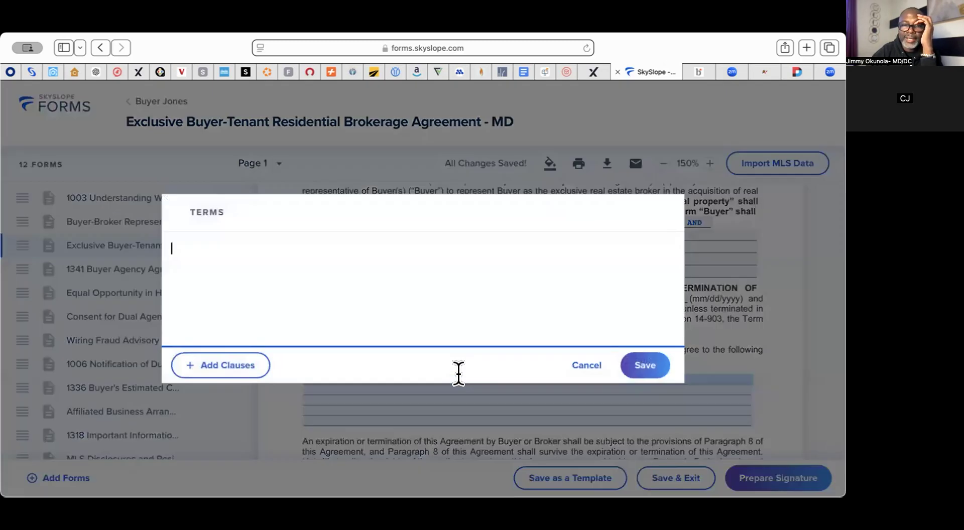
{"action": "type", "text": "BY "}
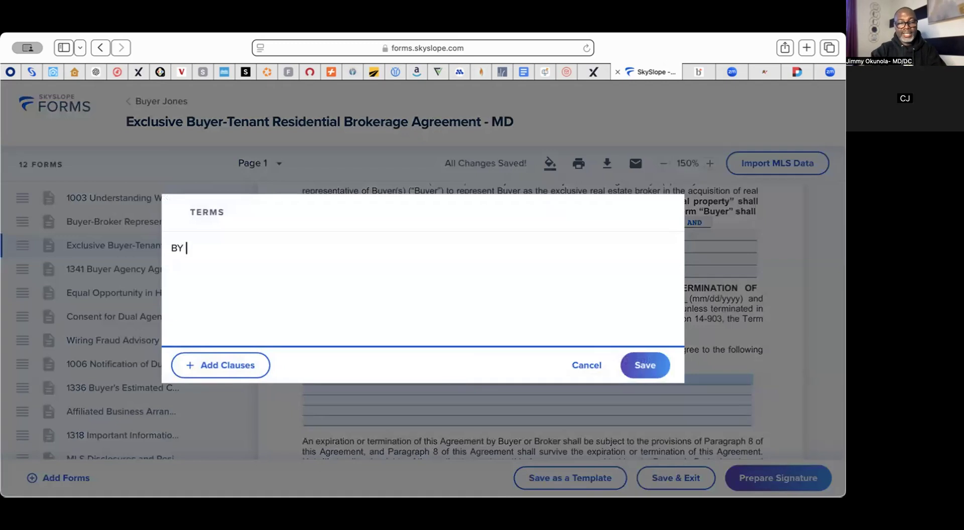
{"action": "type", "text": "WRITTEN EMAIL OR TEXT MESS"}
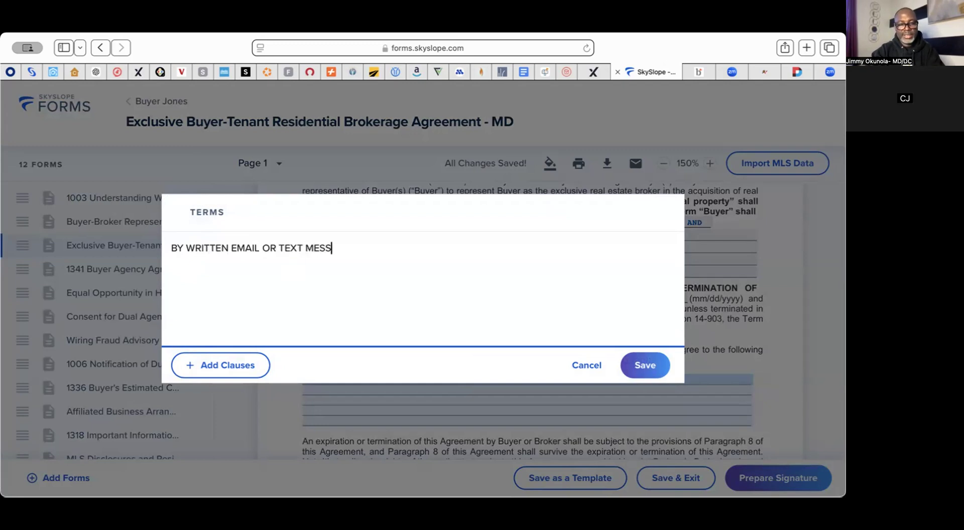
{"action": "type", "text": "AGE DUE TO NON PERFORMANCE AND A "}
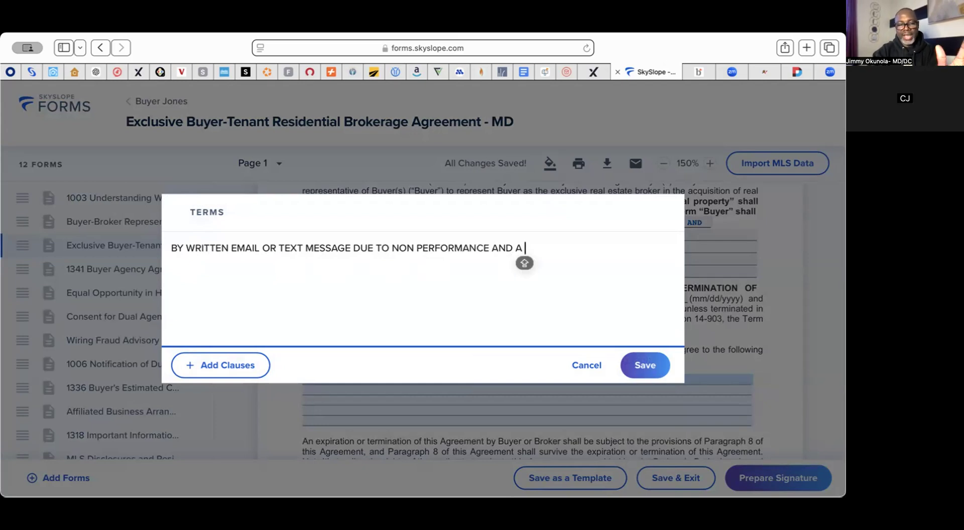
{"action": "type", "text": "7 DA"}
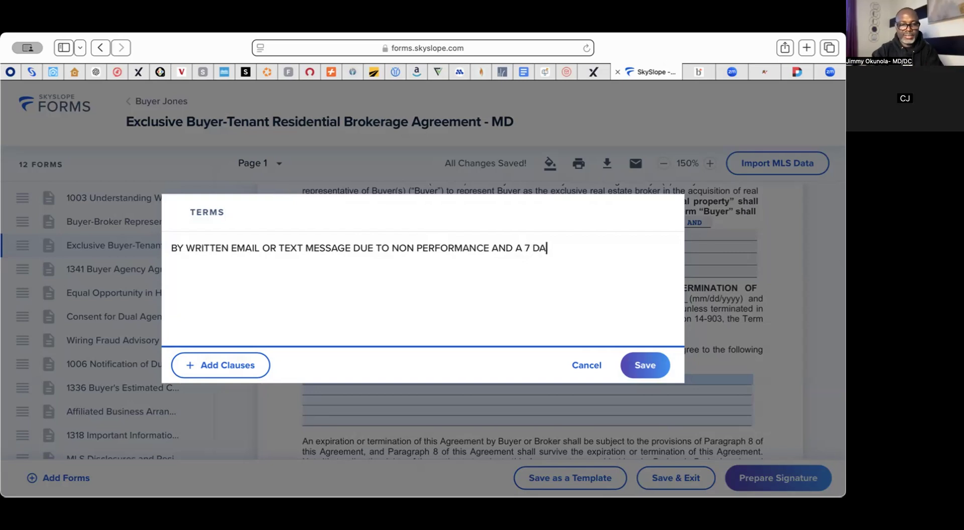
{"action": "type", "text": "Y NOT"}
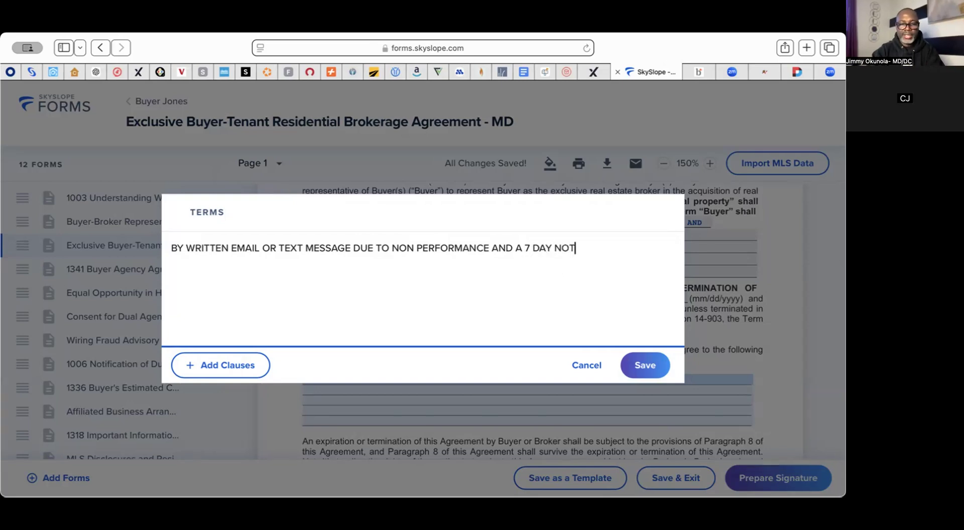
{"action": "type", "text": "IFICATION"}
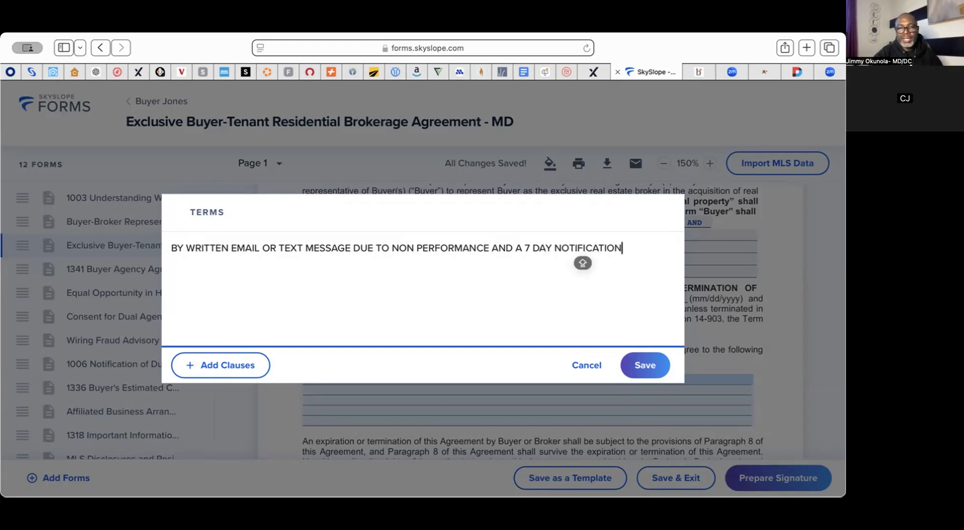
{"action": "left_click", "coordinate": [644, 366]}
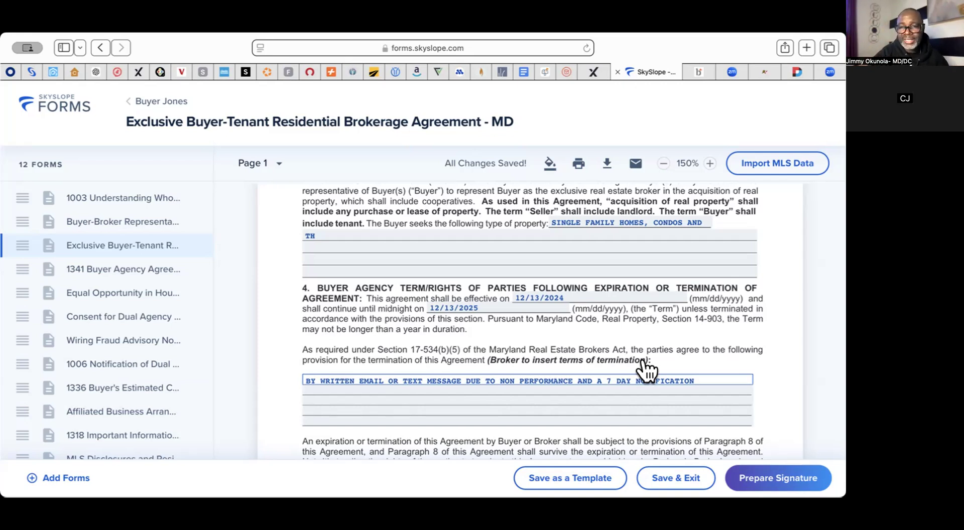
{"action": "left_click", "coordinate": [751, 346]}
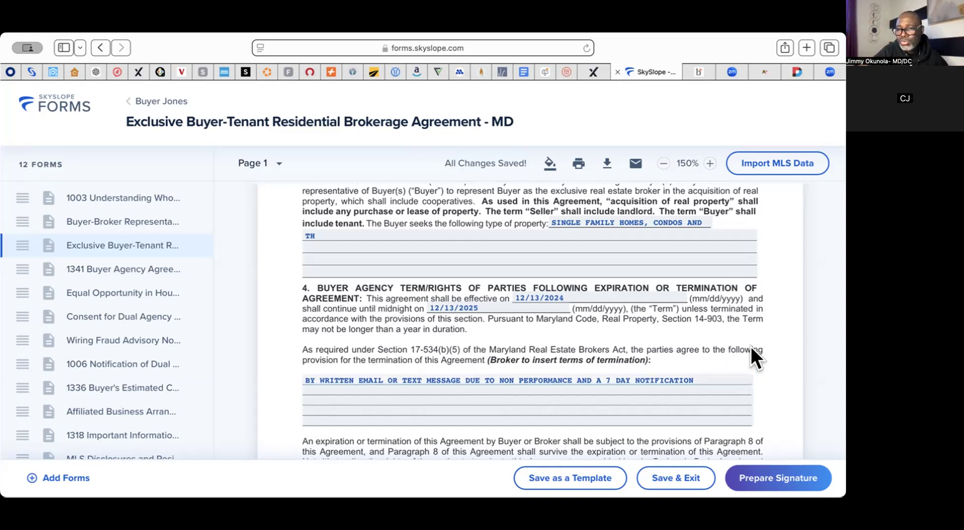
Review the rest of section 4 and the fair housing, buyer responsibilities and broker responsibilities sections of the agreement.
{"action": "scroll", "coordinate": [750, 347], "scroll_direction": "down", "scroll_amount": 2}
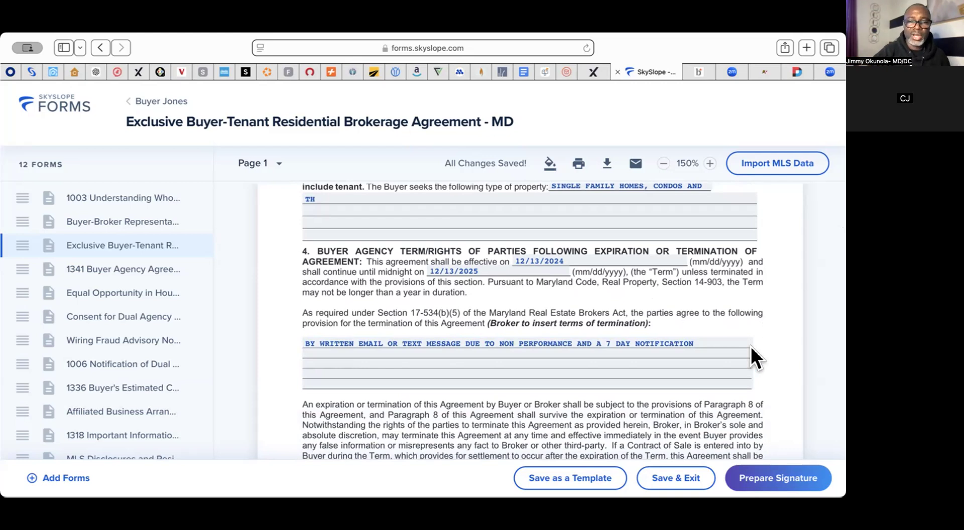
{"action": "scroll", "coordinate": [751, 346], "scroll_direction": "down", "scroll_amount": 8}
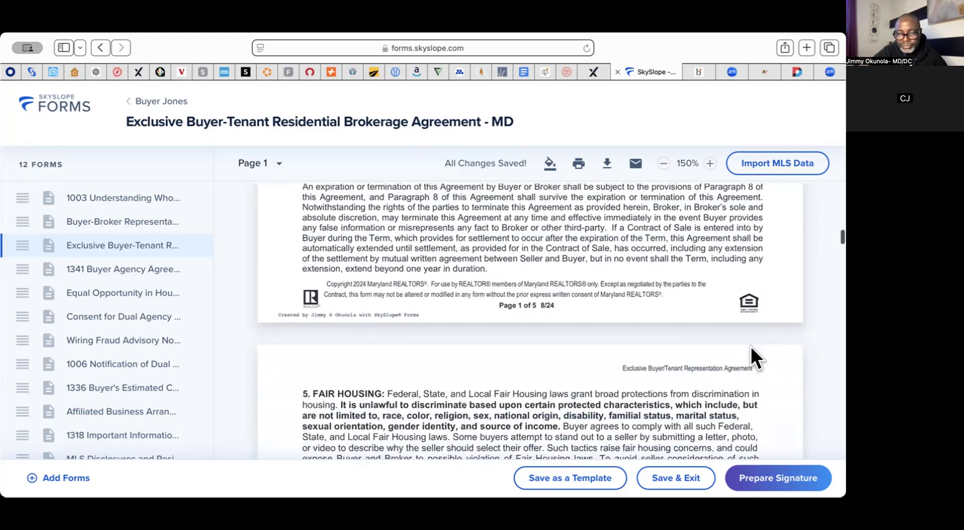
{"action": "scroll", "coordinate": [751, 346], "scroll_direction": "down", "scroll_amount": 4}
{"action": "scroll", "coordinate": [750, 347], "scroll_direction": "up", "scroll_amount": 5}
{"action": "scroll", "coordinate": [750, 346], "scroll_direction": "up", "scroll_amount": 6}
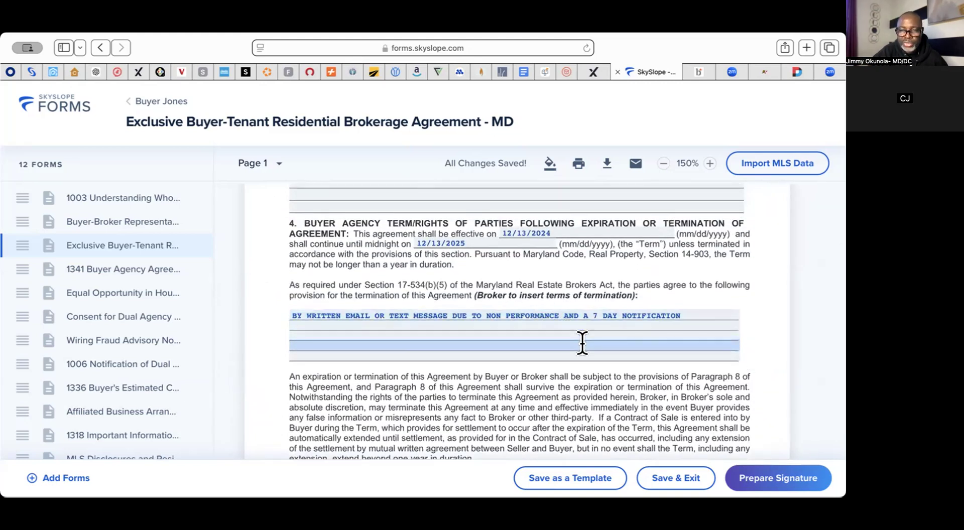
{"action": "scroll", "coordinate": [582, 344], "scroll_direction": "down", "scroll_amount": 10}
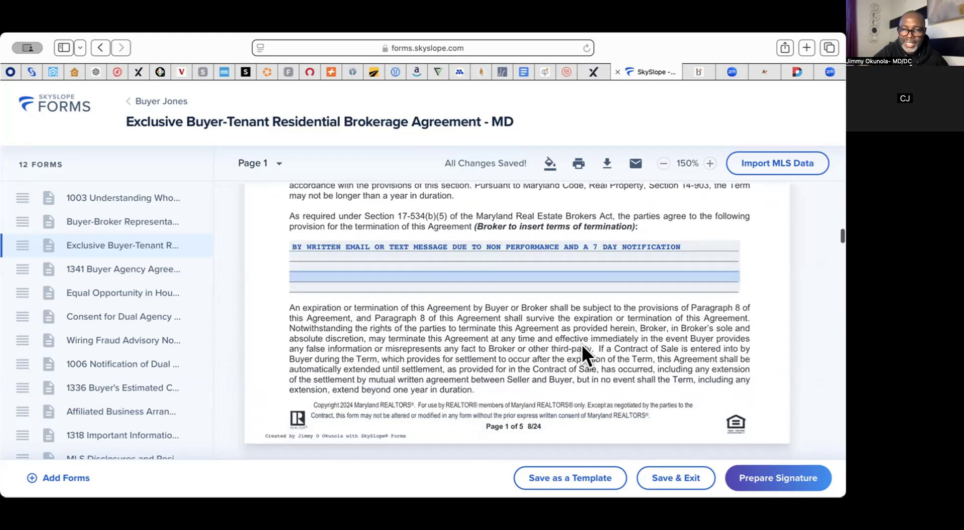
{"action": "scroll", "coordinate": [582, 347], "scroll_direction": "down", "scroll_amount": 6}
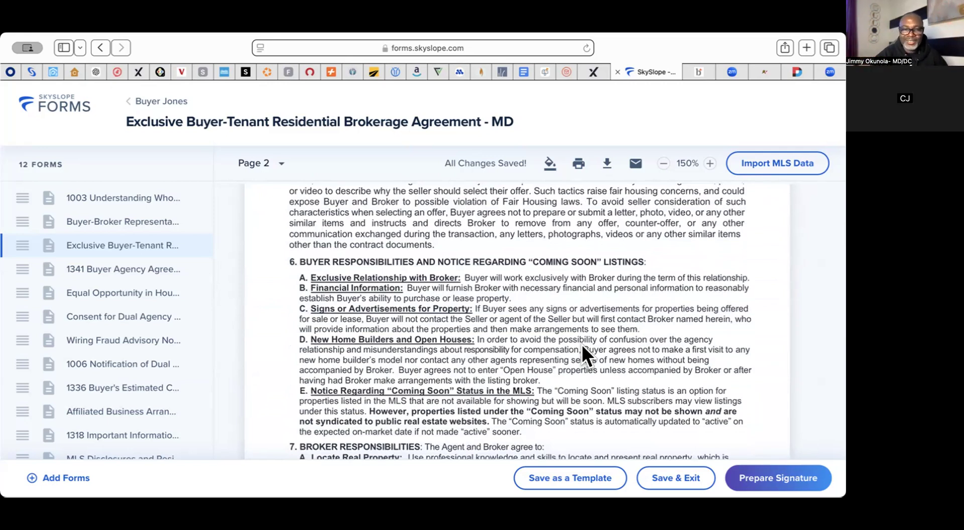
{"action": "scroll", "coordinate": [581, 345], "scroll_direction": "down", "scroll_amount": 2}
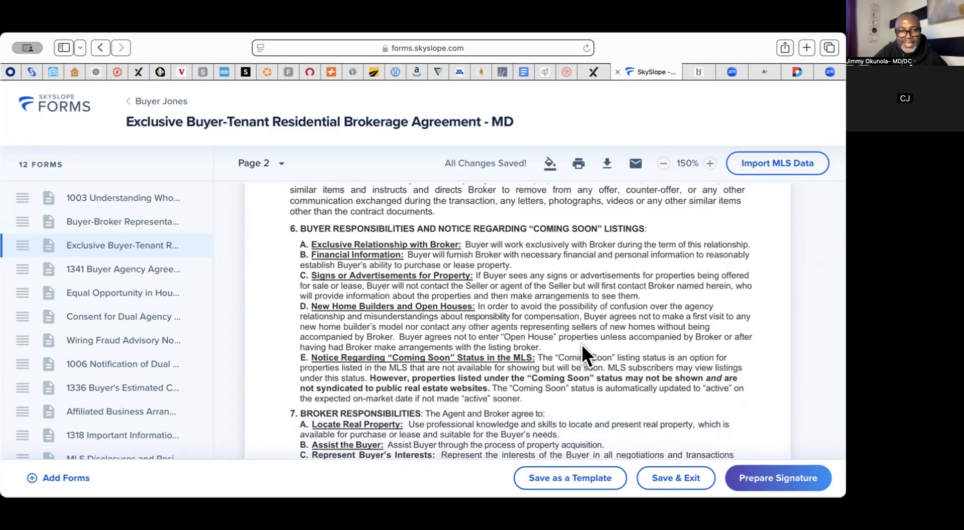
{"action": "scroll", "coordinate": [581, 344], "scroll_direction": "down", "scroll_amount": 10}
{"action": "scroll", "coordinate": [581, 344], "scroll_direction": "up", "scroll_amount": 20}
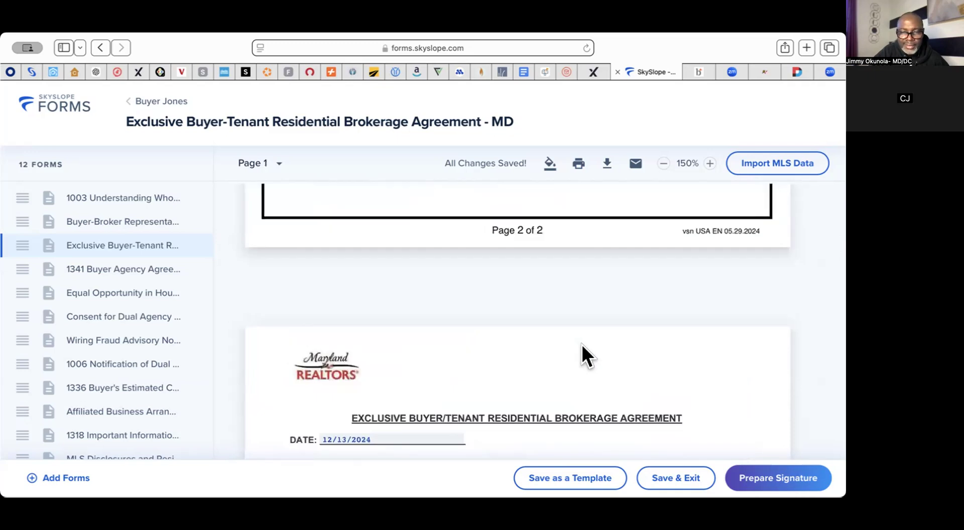
Select the percentage plus dollar amount option for buyer-paid compensation in section 8A and set its percentage to 2.5.
{"action": "scroll", "coordinate": [582, 344], "scroll_direction": "down", "scroll_amount": 20}
{"action": "scroll", "coordinate": [582, 345], "scroll_direction": "down", "scroll_amount": 15}
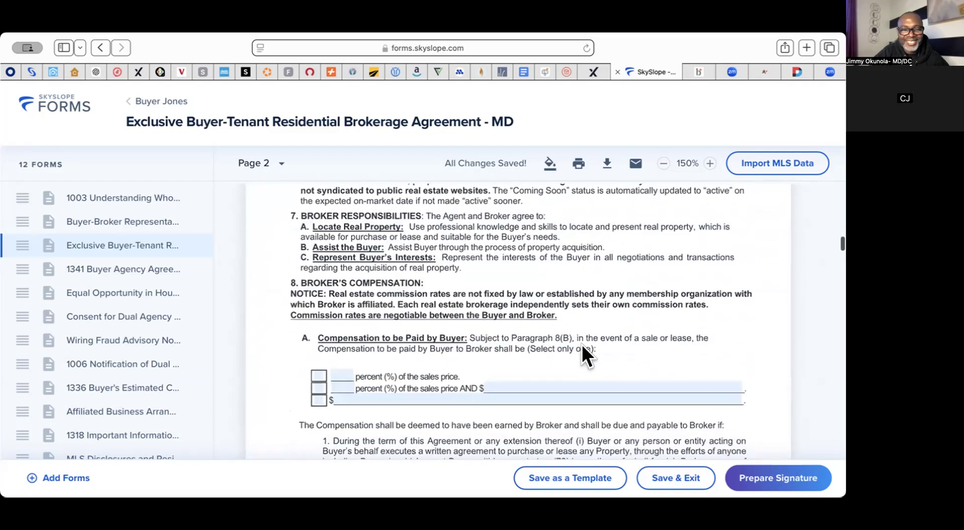
{"action": "scroll", "coordinate": [581, 352], "scroll_direction": "down", "scroll_amount": 1}
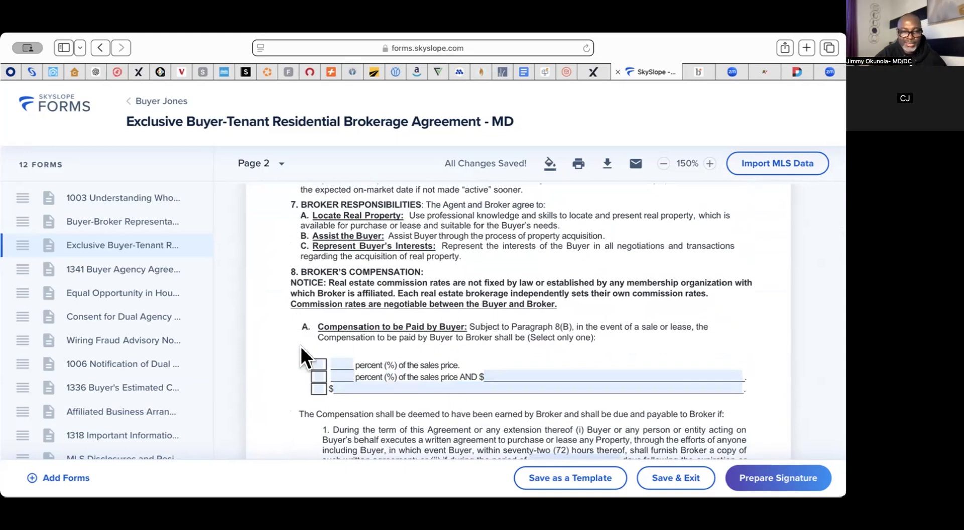
{"action": "left_click", "coordinate": [318, 377]}
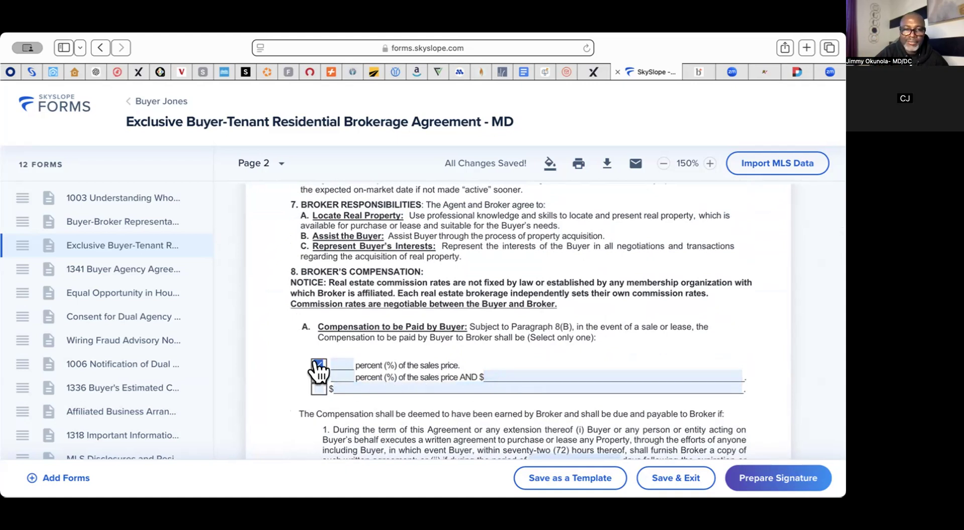
{"action": "left_click", "coordinate": [318, 386]}
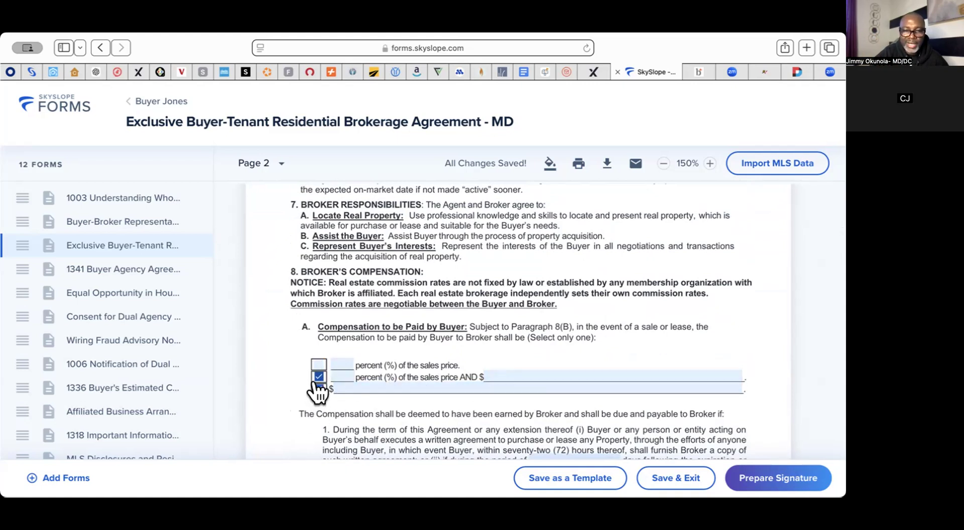
{"action": "left_click", "coordinate": [340, 367]}
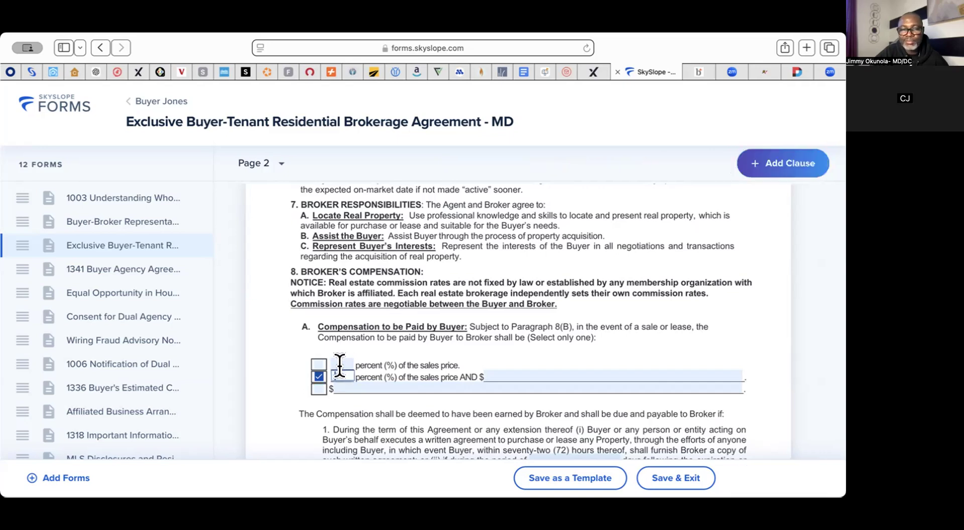
{"action": "type", "text": "2.5"}
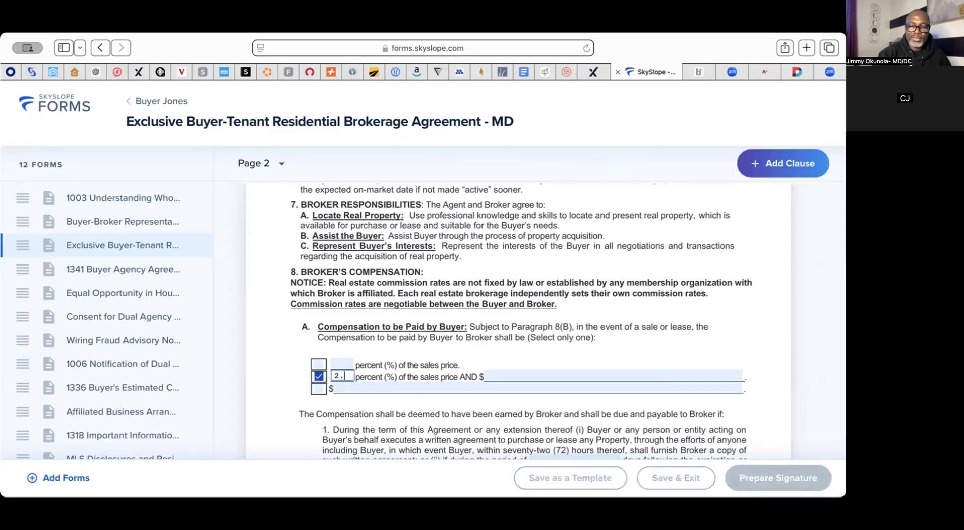
Set the dollar amount added to the percentage of the sales price in section 8A to 695.00.
{"action": "left_click", "coordinate": [495, 374]}
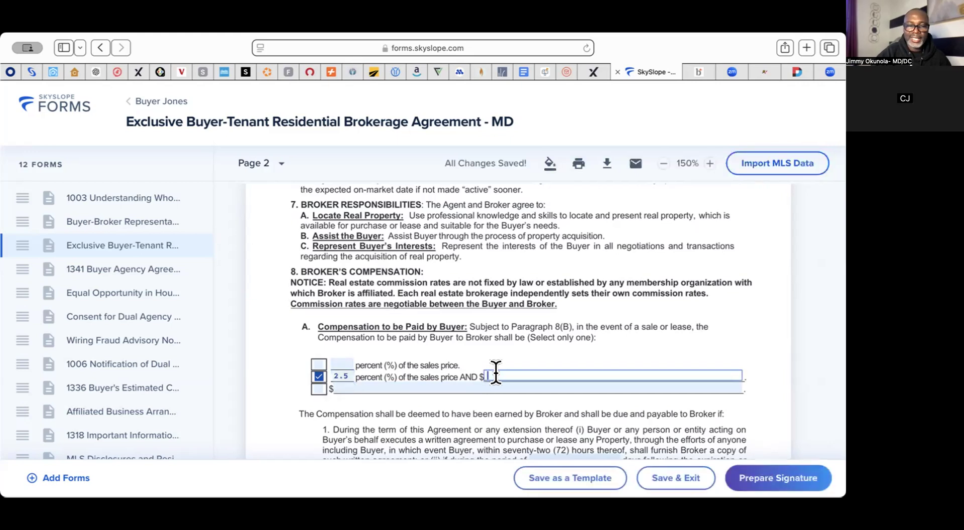
{"action": "type", "text": "695.00"}
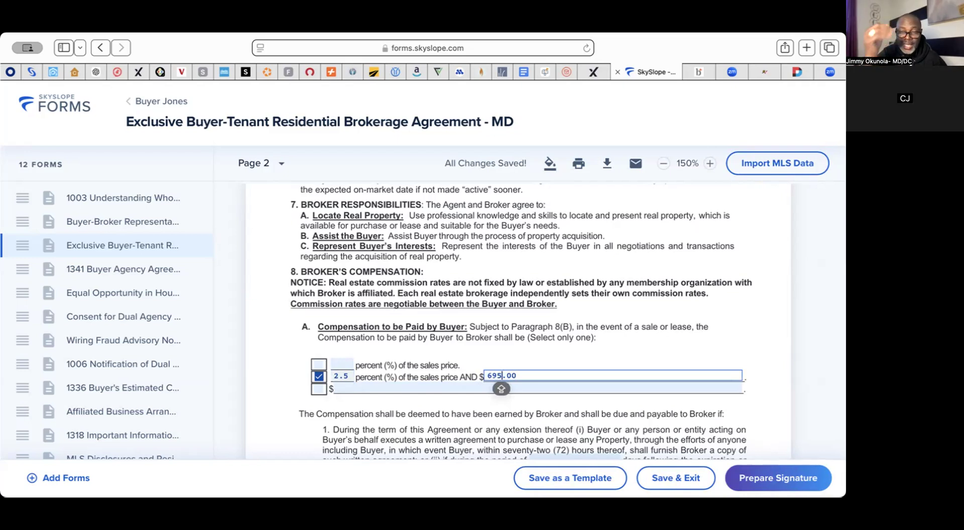
{"action": "left_click", "coordinate": [523, 372]}
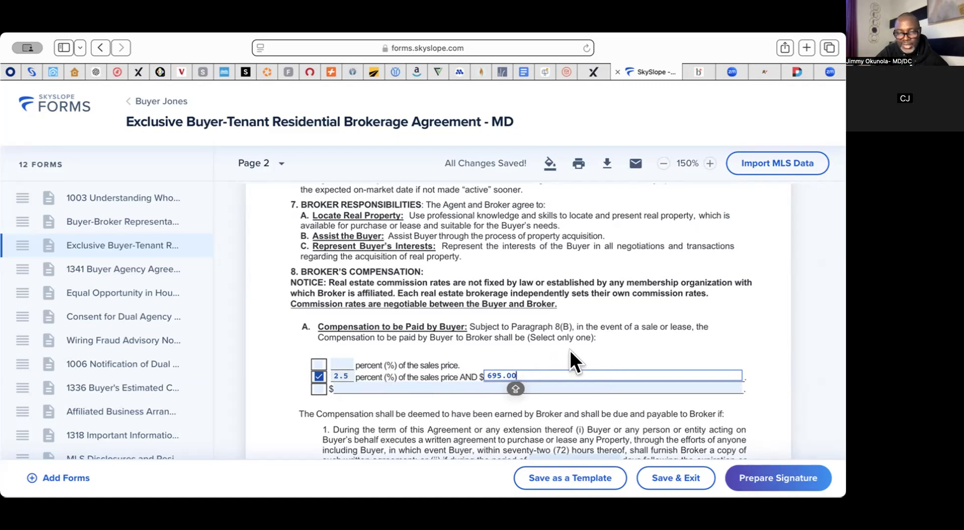
{"action": "left_click", "coordinate": [610, 404]}
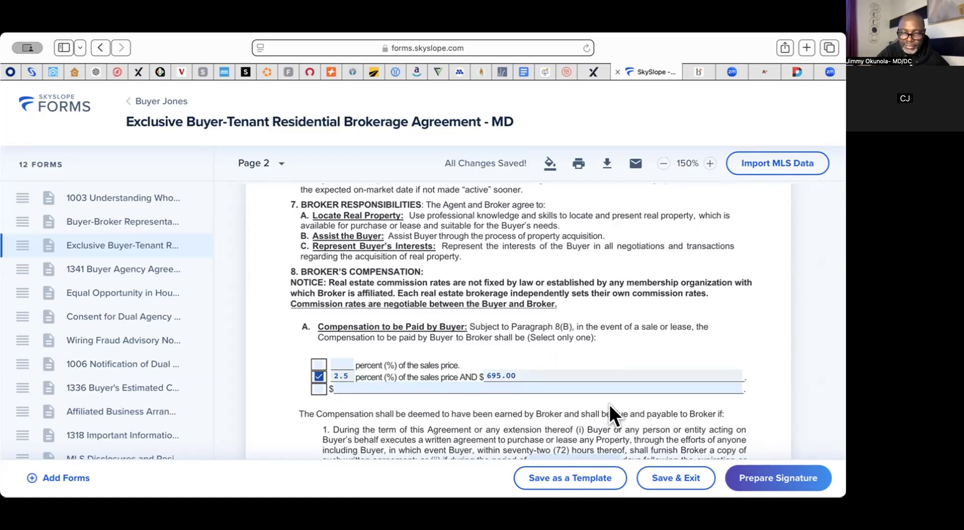
Set the period following the agreement's expiration or termination in section 8A's first compensation condition to 45 days.
{"action": "scroll", "coordinate": [610, 405], "scroll_direction": "down", "scroll_amount": 3}
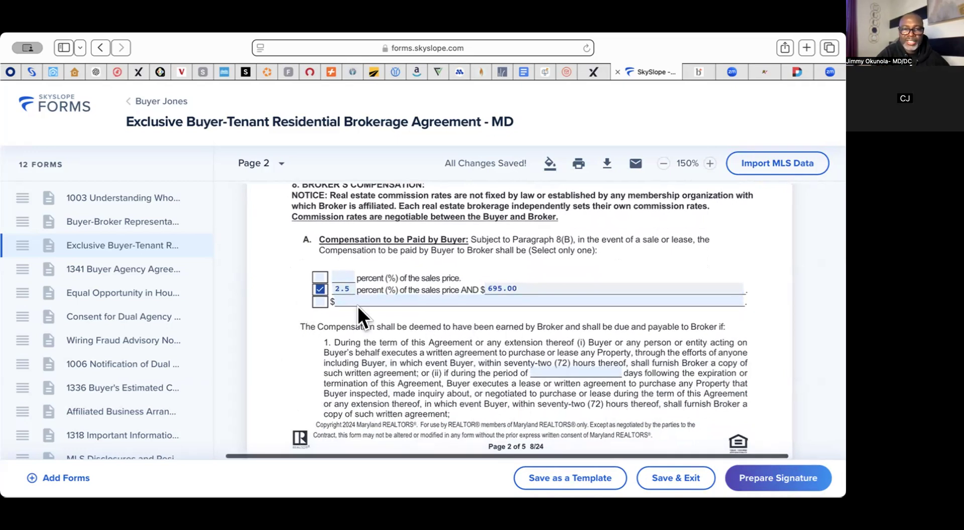
{"action": "left_click", "coordinate": [572, 371]}
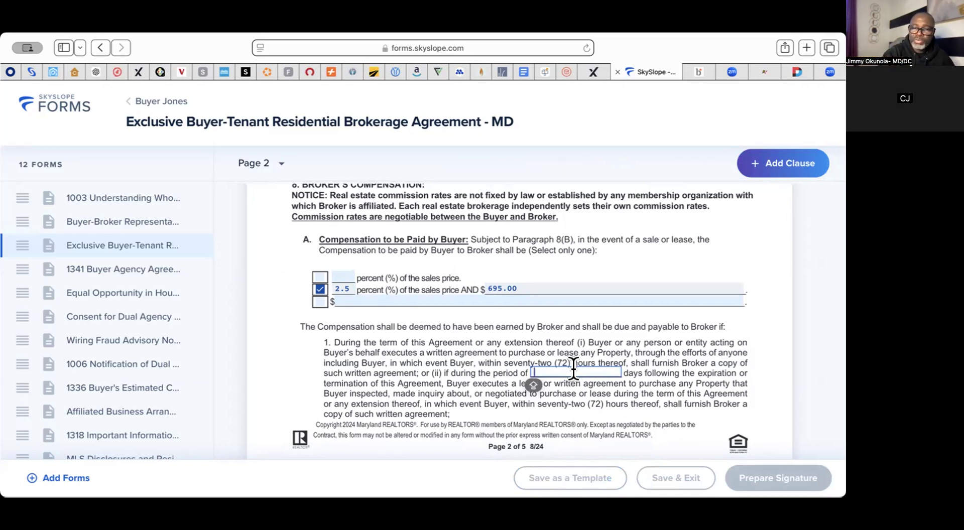
{"action": "type", "text": "45"}
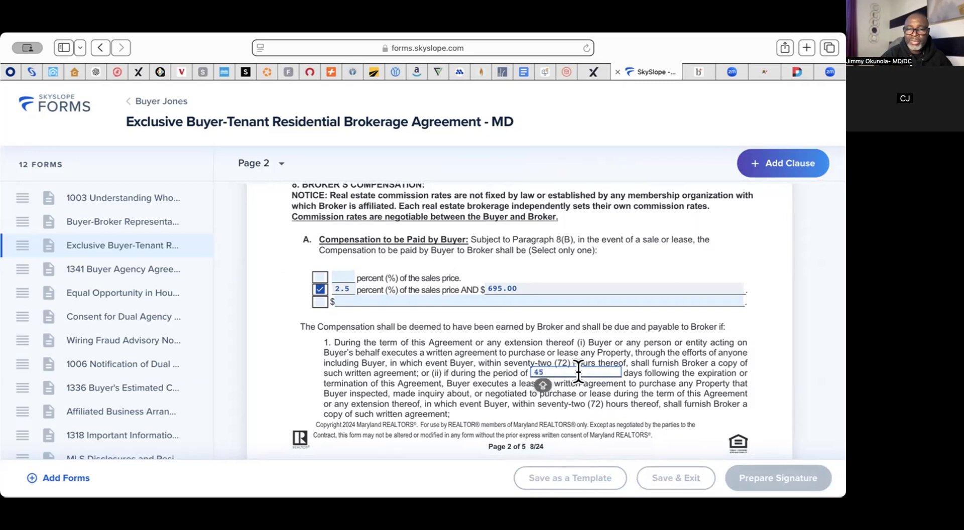
{"action": "left_click", "coordinate": [665, 391]}
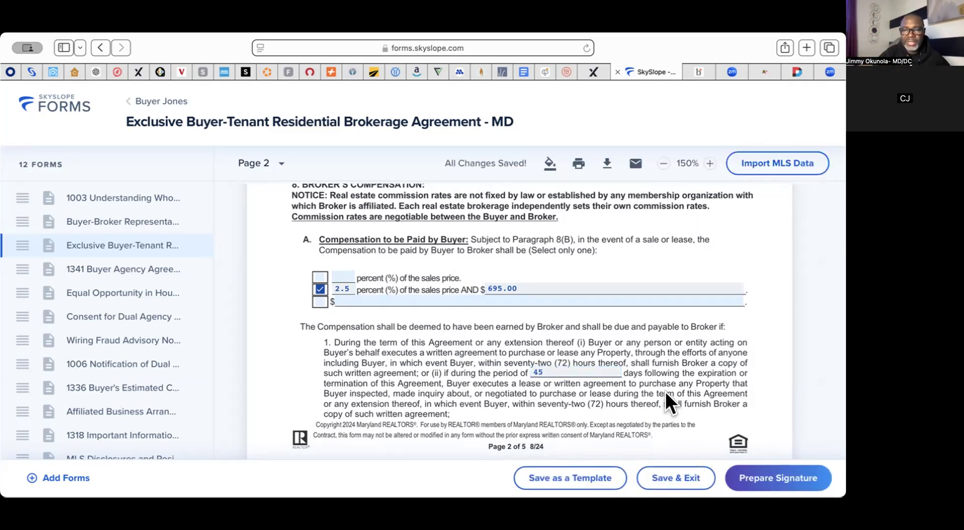
Enter "AS NEGOTIATED BY BOTH PARTIES" as the compensation due to the broker when a lease is executed, and save it.
{"action": "scroll", "coordinate": [664, 391], "scroll_direction": "down", "scroll_amount": 3}
{"action": "scroll", "coordinate": [664, 392], "scroll_direction": "down", "scroll_amount": 7}
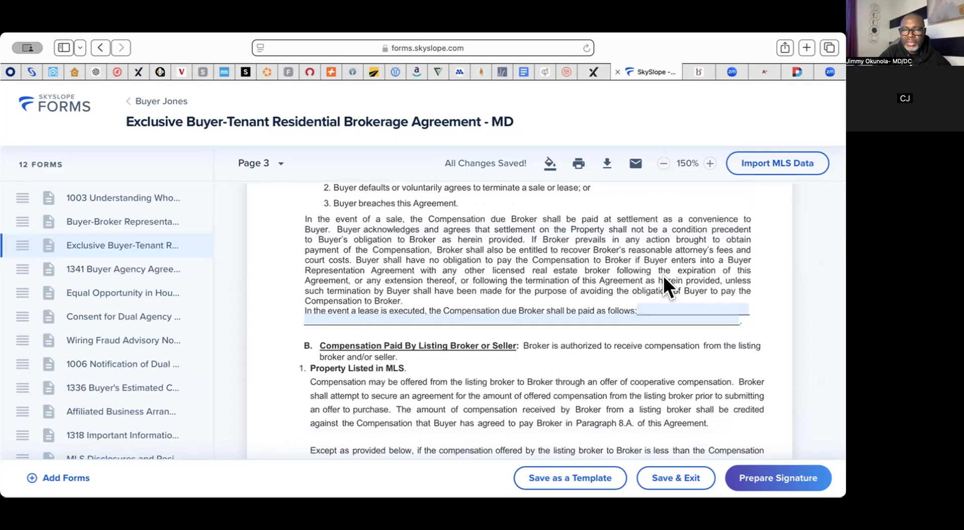
{"action": "scroll", "coordinate": [579, 314], "scroll_direction": "up", "scroll_amount": 12}
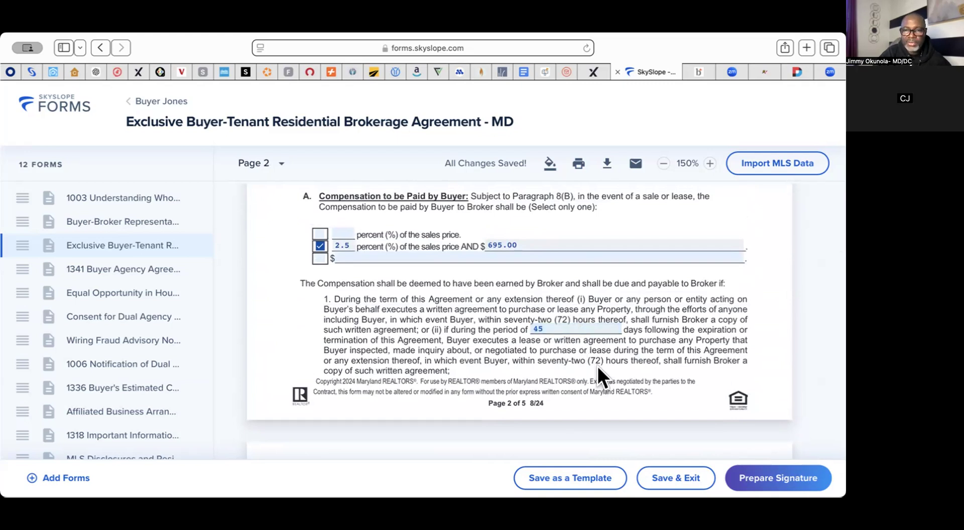
{"action": "scroll", "coordinate": [597, 366], "scroll_direction": "down", "scroll_amount": 3}
{"action": "scroll", "coordinate": [597, 366], "scroll_direction": "down", "scroll_amount": 4}
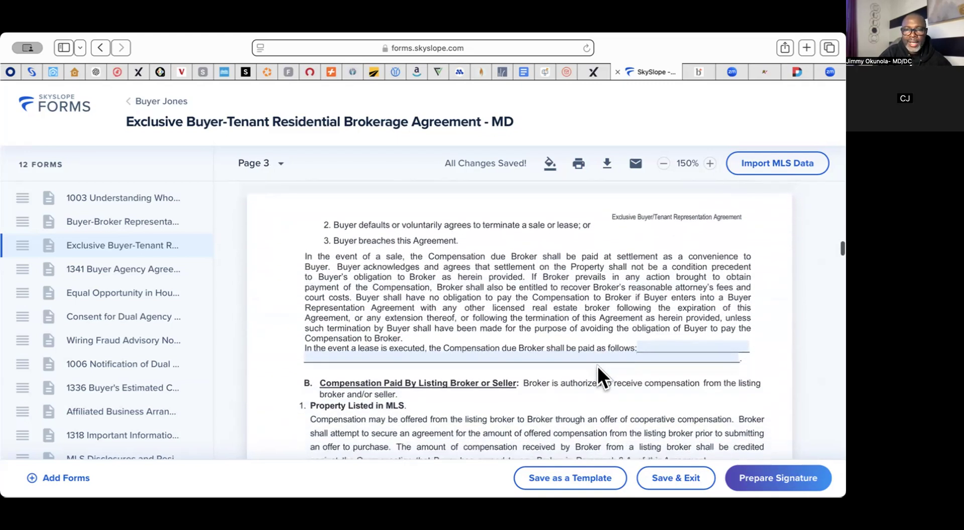
{"action": "scroll", "coordinate": [598, 366], "scroll_direction": "down", "scroll_amount": 1}
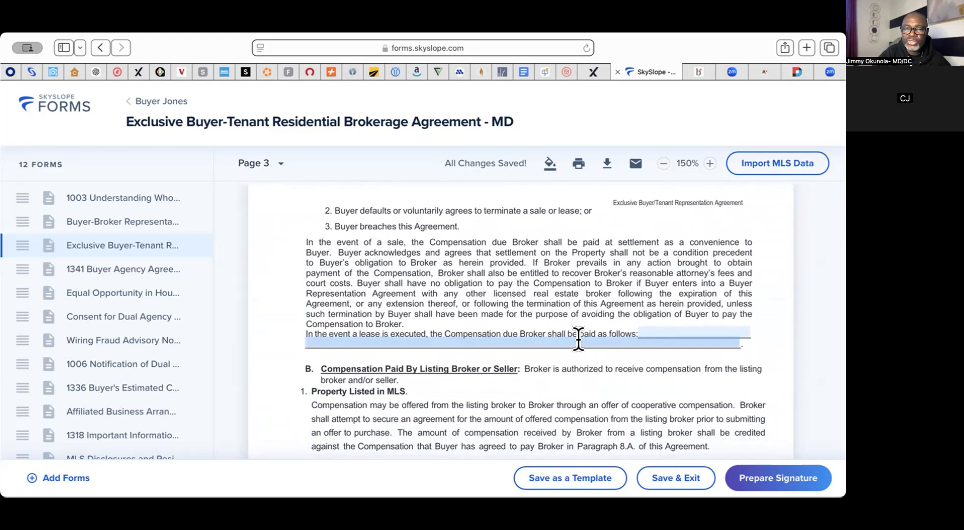
{"action": "left_click", "coordinate": [665, 332]}
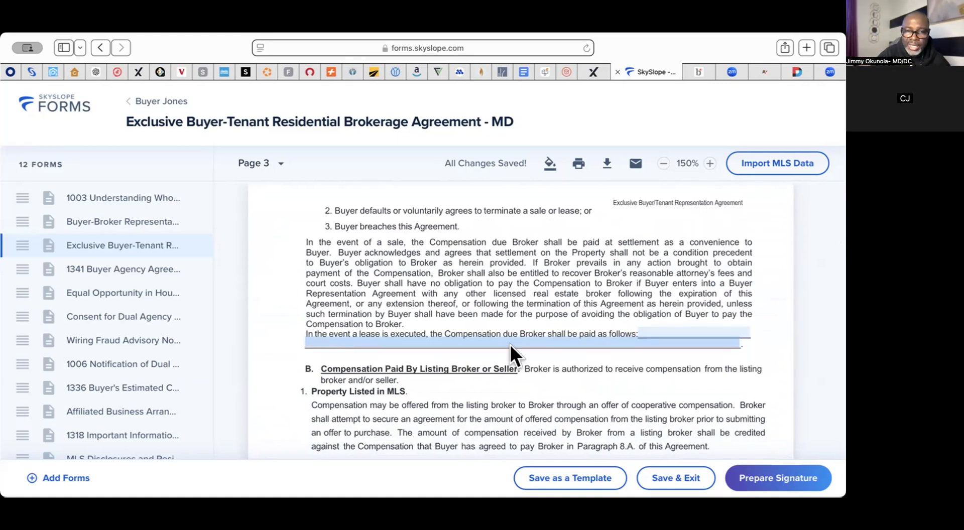
{"action": "left_click", "coordinate": [673, 327]}
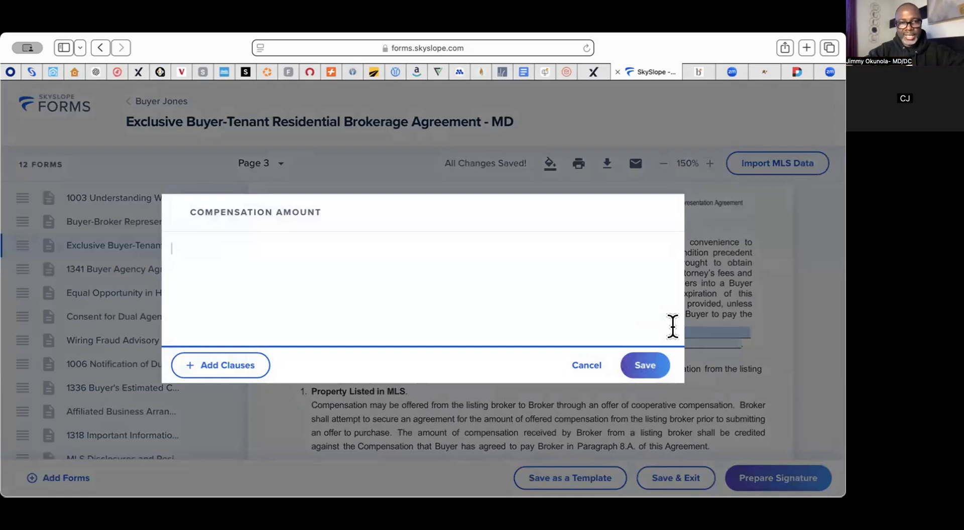
{"action": "type", "text": "AS NE"}
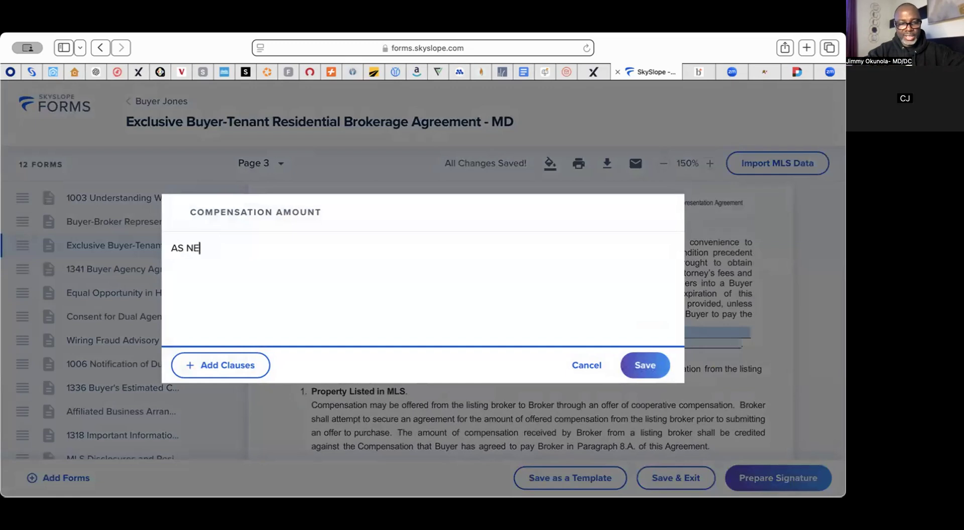
{"action": "type", "text": "GOTIAT"}
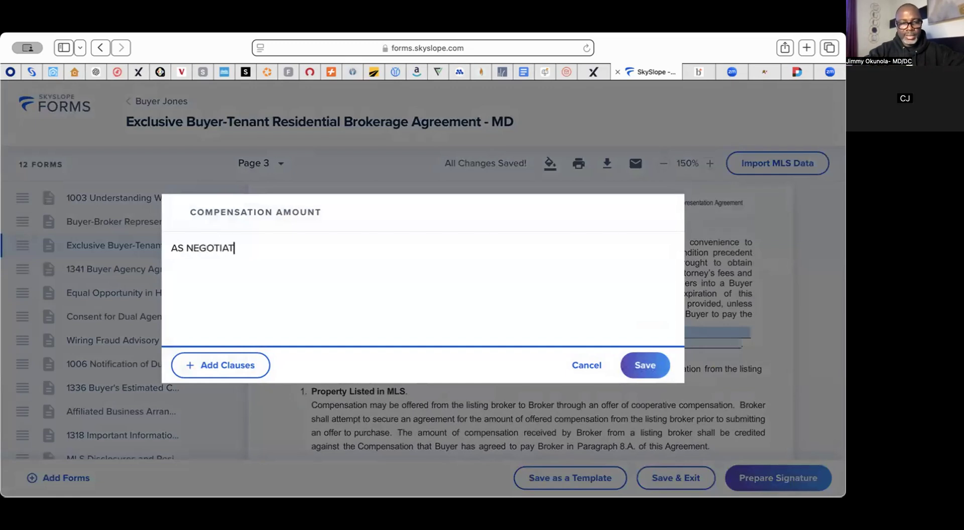
{"action": "type", "text": "ED BY "}
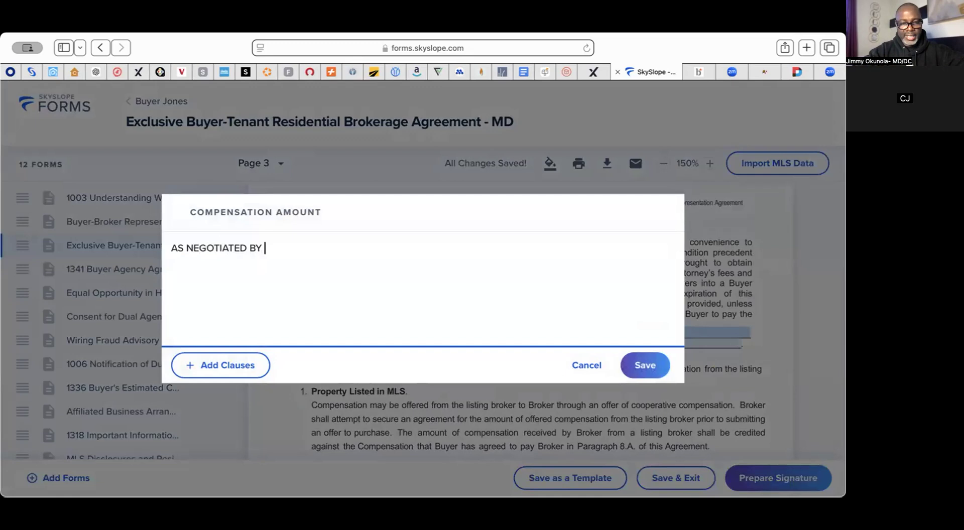
{"action": "type", "text": "BOTH PA"}
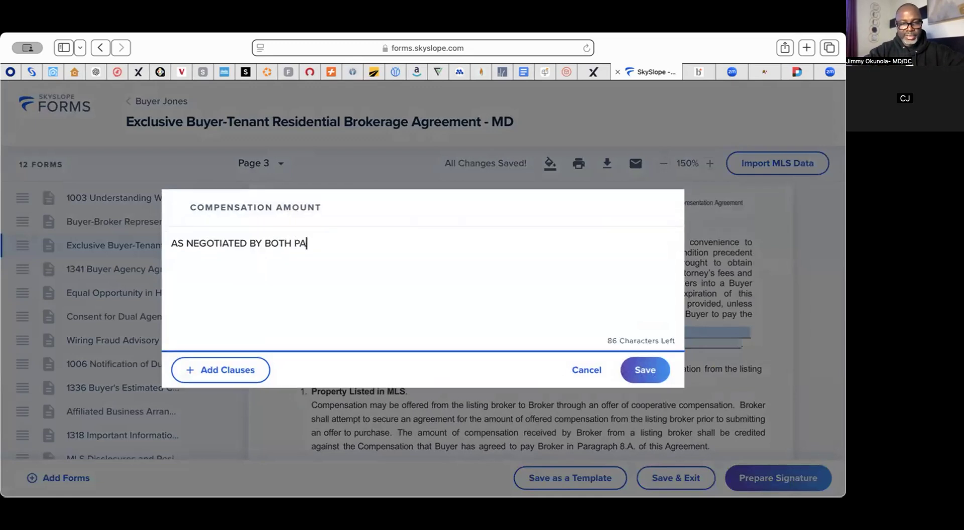
{"action": "type", "text": "RTRIES"}
{"action": "key", "text": "BackSpace"}
{"action": "key", "text": "BackSpace"}
{"action": "key", "text": "BackSpace"}
{"action": "key", "text": "BackSpace"}
{"action": "type", "text": "IES"}
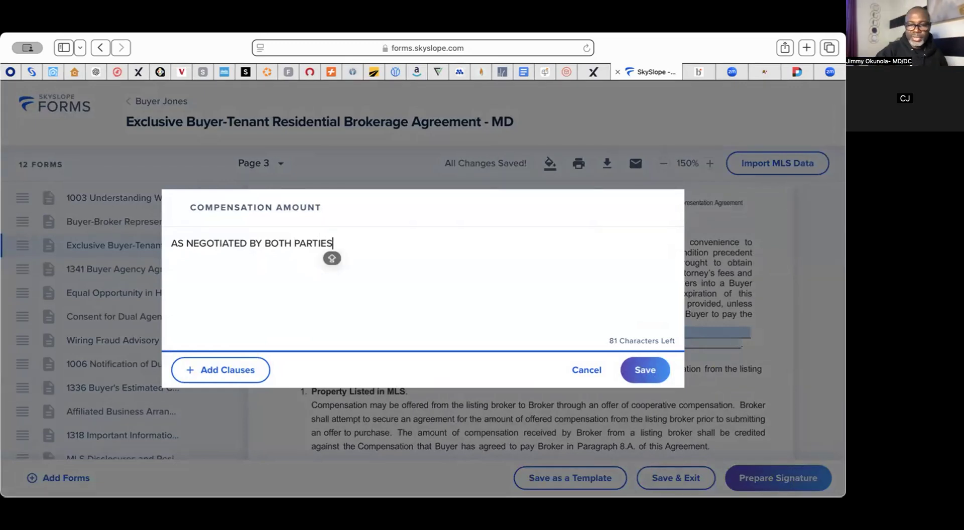
{"action": "left_click", "coordinate": [646, 380]}
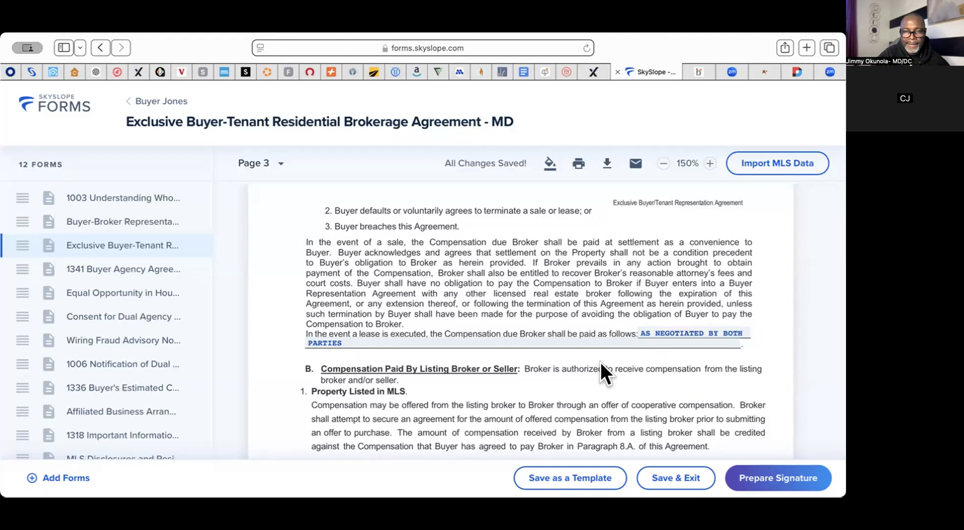
Review section 8B on listing broker or seller compensation, the buyer initials area and the remaining sections through the signature block.
{"action": "scroll", "coordinate": [601, 363], "scroll_direction": "down", "scroll_amount": 5}
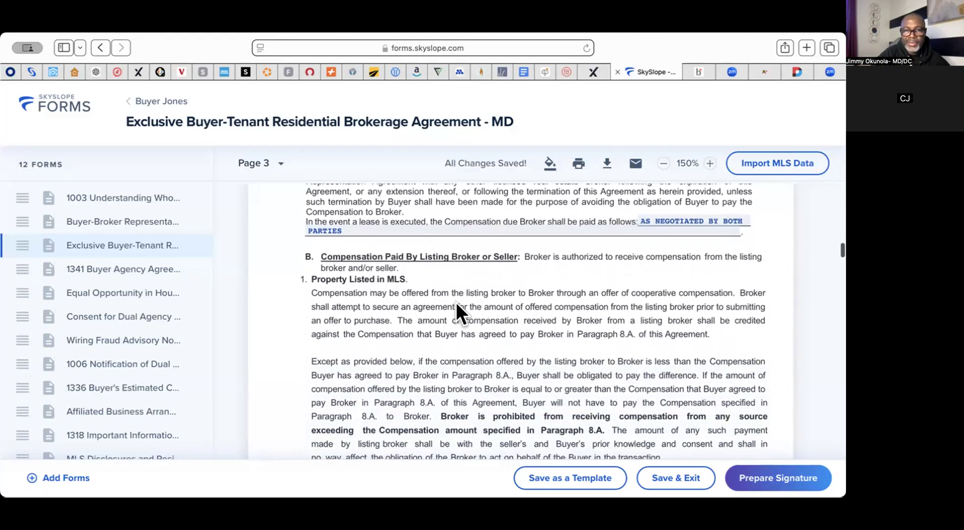
{"action": "scroll", "coordinate": [456, 302], "scroll_direction": "down", "scroll_amount": 1}
{"action": "scroll", "coordinate": [456, 302], "scroll_direction": "down", "scroll_amount": 9}
{"action": "scroll", "coordinate": [456, 302], "scroll_direction": "down", "scroll_amount": 4}
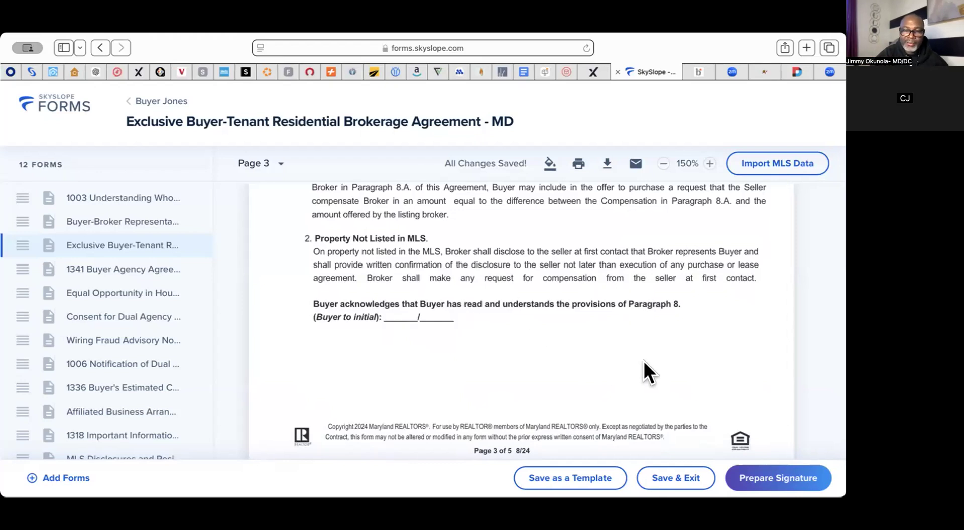
{"action": "scroll", "coordinate": [643, 372], "scroll_direction": "down", "scroll_amount": 3}
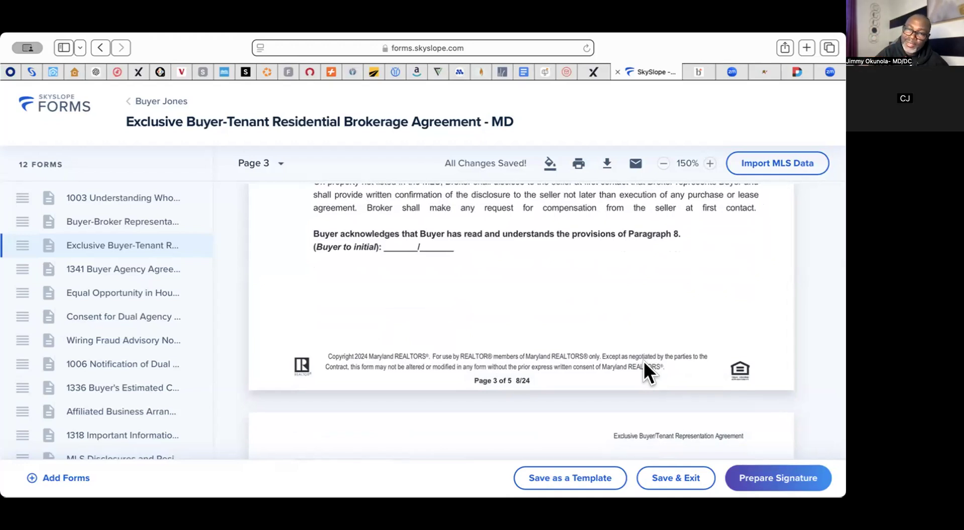
{"action": "scroll", "coordinate": [644, 364], "scroll_direction": "down", "scroll_amount": 10}
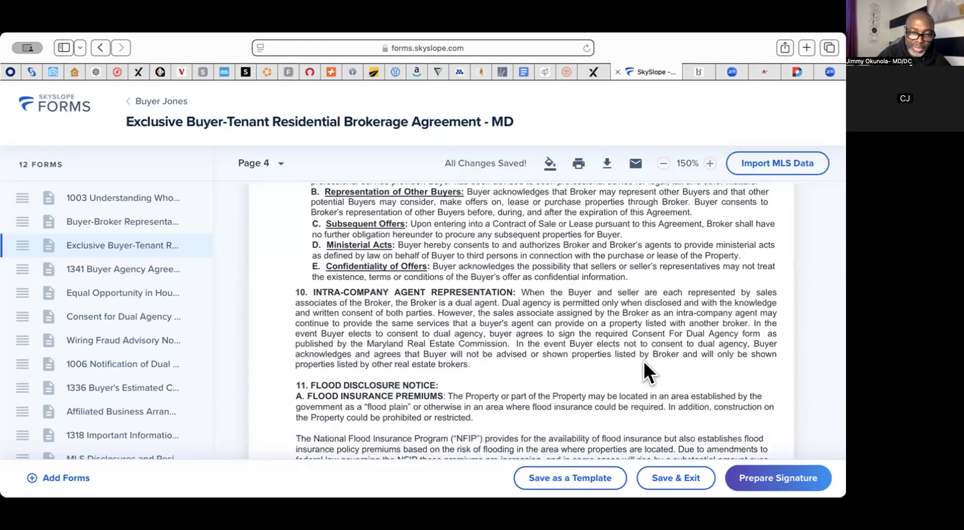
{"action": "scroll", "coordinate": [644, 364], "scroll_direction": "down", "scroll_amount": 10}
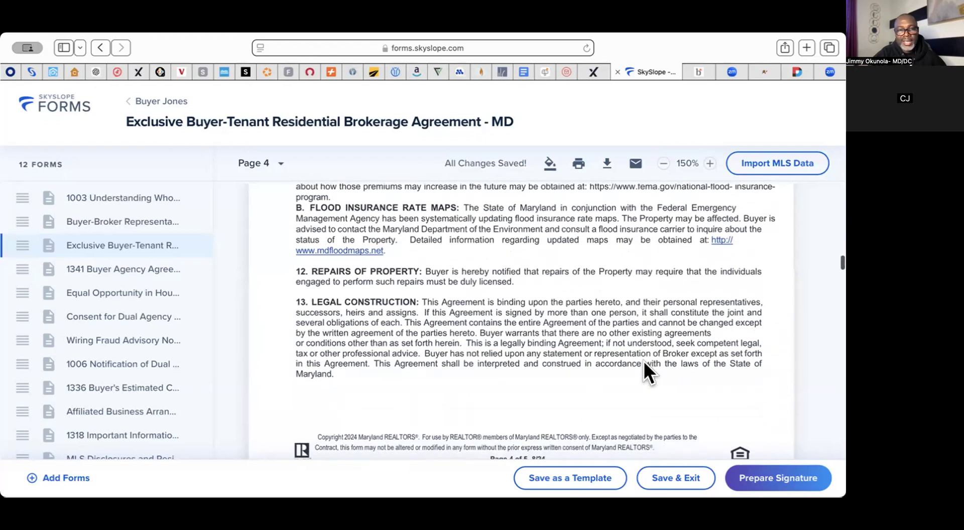
{"action": "scroll", "coordinate": [643, 372], "scroll_direction": "down", "scroll_amount": 2}
{"action": "scroll", "coordinate": [644, 362], "scroll_direction": "down", "scroll_amount": 10}
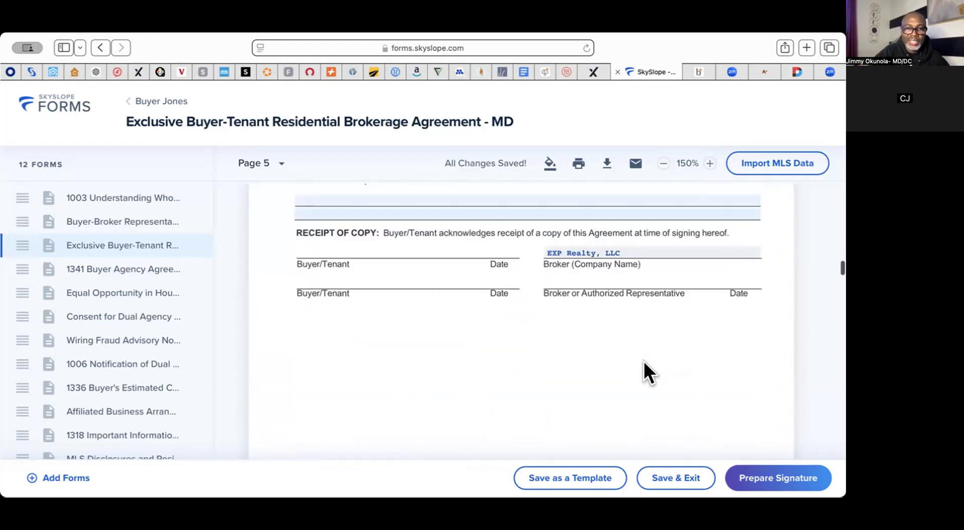
In section 14, mark Consent for Dual Agency and enter "EPA, EQUAL OPPORTUNITY" under Other Addenda/Special Conditions.
{"action": "scroll", "coordinate": [644, 362], "scroll_direction": "up", "scroll_amount": 5}
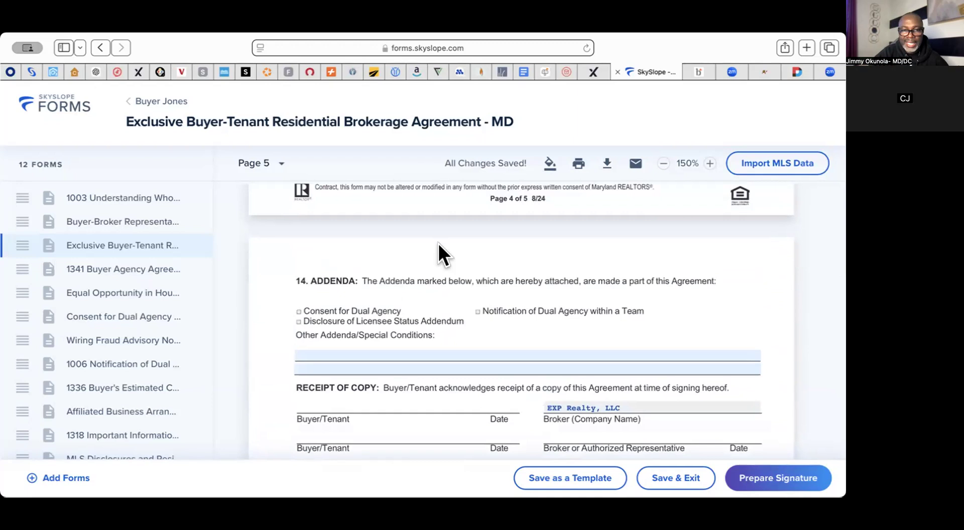
{"action": "left_click", "coordinate": [298, 311]}
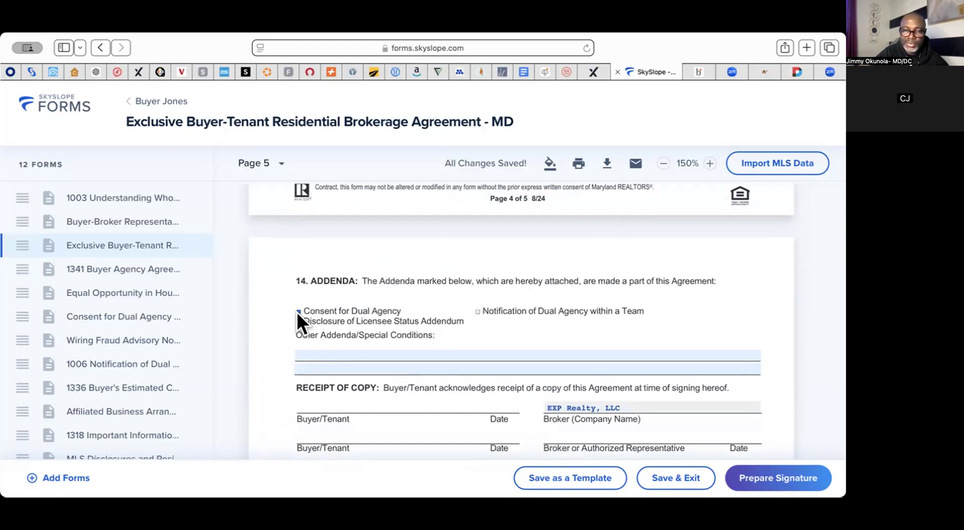
{"action": "left_click", "coordinate": [303, 354]}
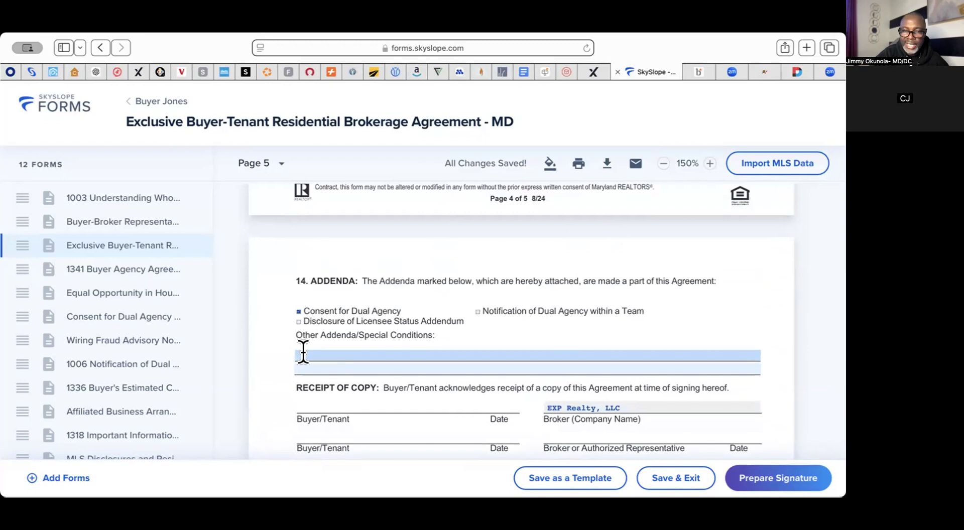
{"action": "left_click", "coordinate": [303, 354]}
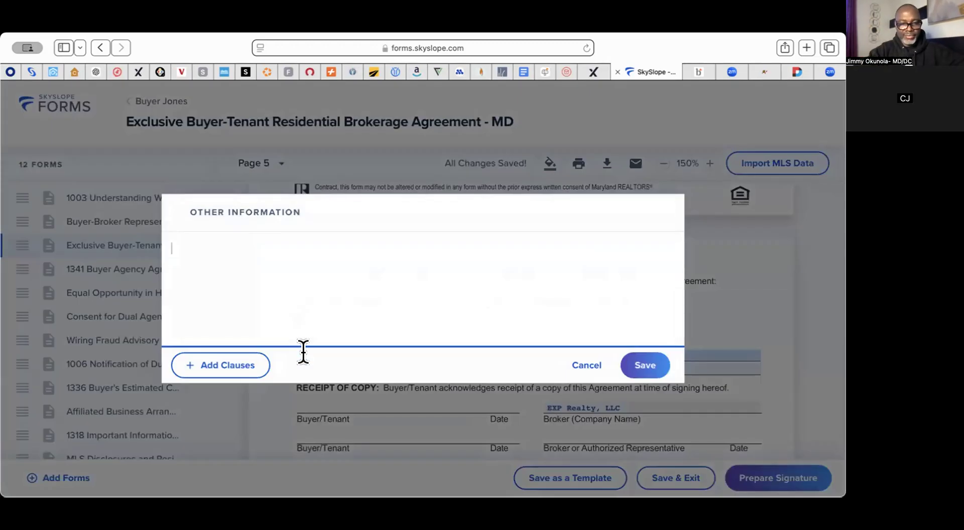
{"action": "type", "text": "EPA,"}
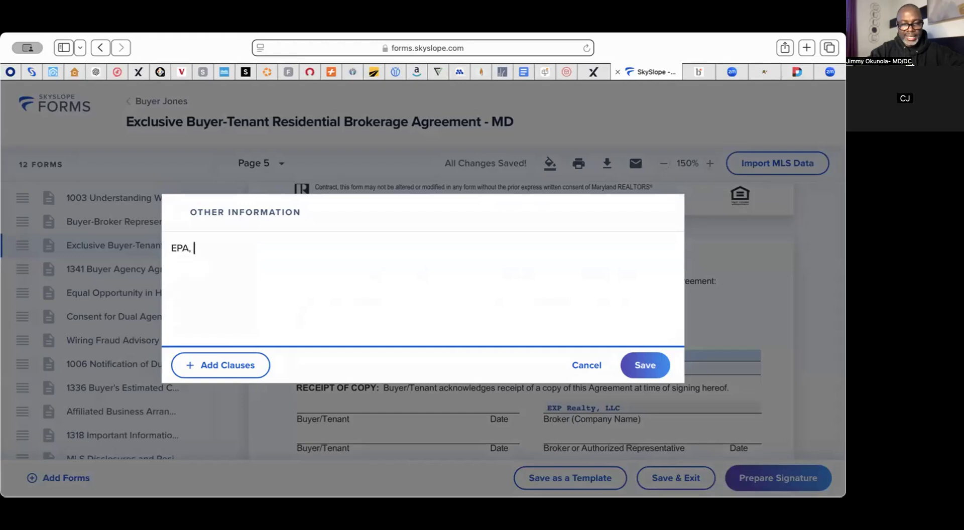
{"action": "key", "text": "Caps_Lock"}
{"action": "type", "text": "EQUA"}
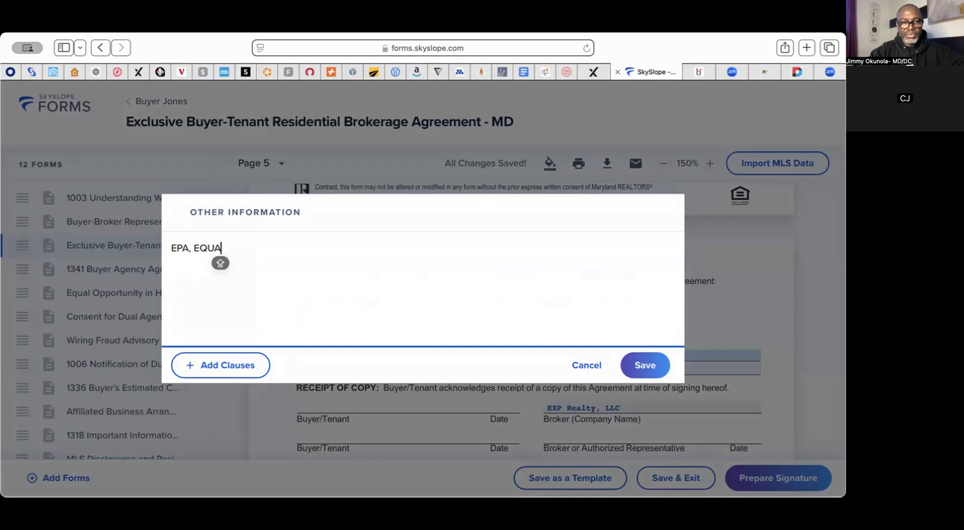
{"action": "type", "text": "L OPPORT"}
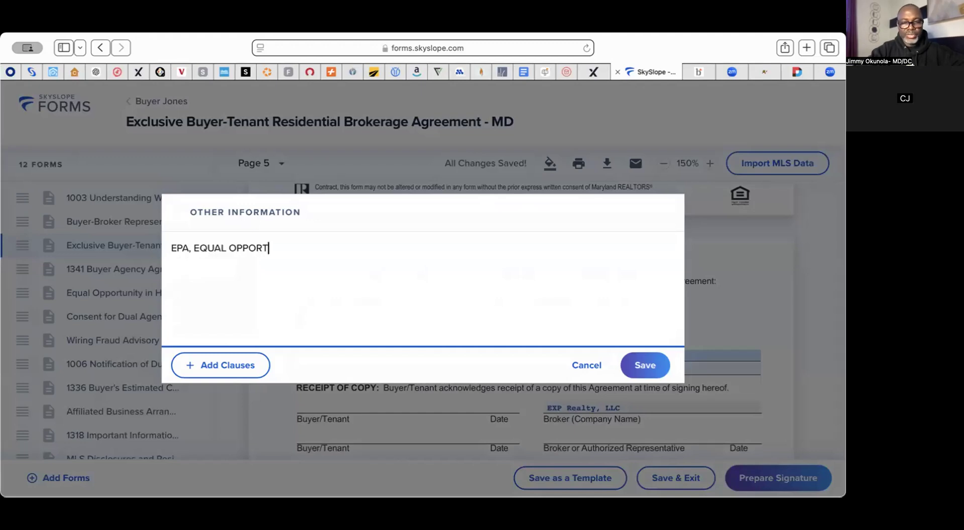
{"action": "type", "text": "UNITY"}
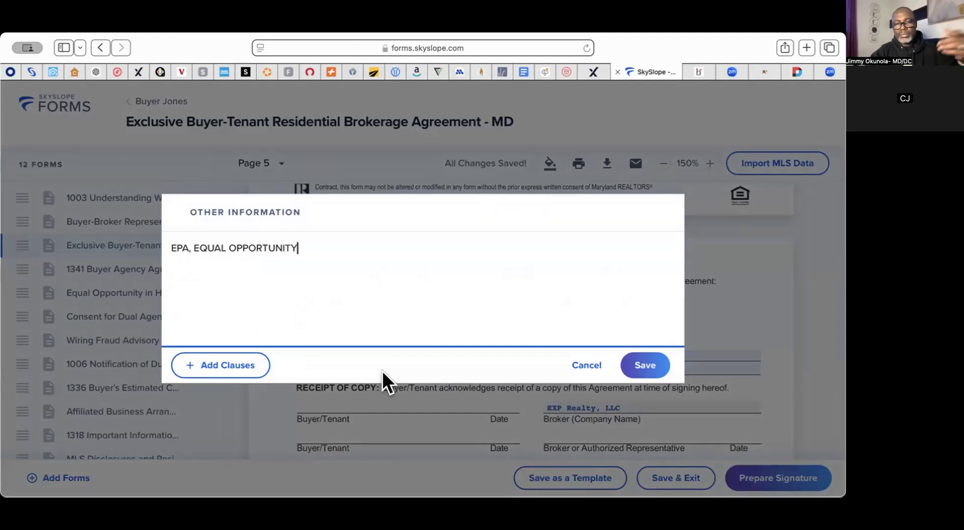
{"action": "left_click", "coordinate": [638, 368]}
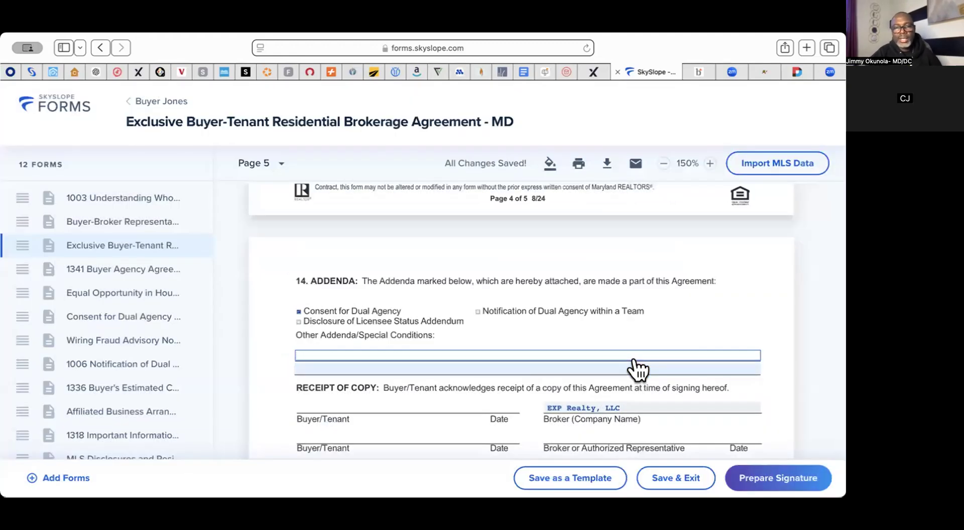
Append ", ABA" to the Other Addenda/Special Conditions text in section 14 and save it.
{"action": "left_click", "coordinate": [428, 352]}
{"action": "type", "text": ", ABA"}
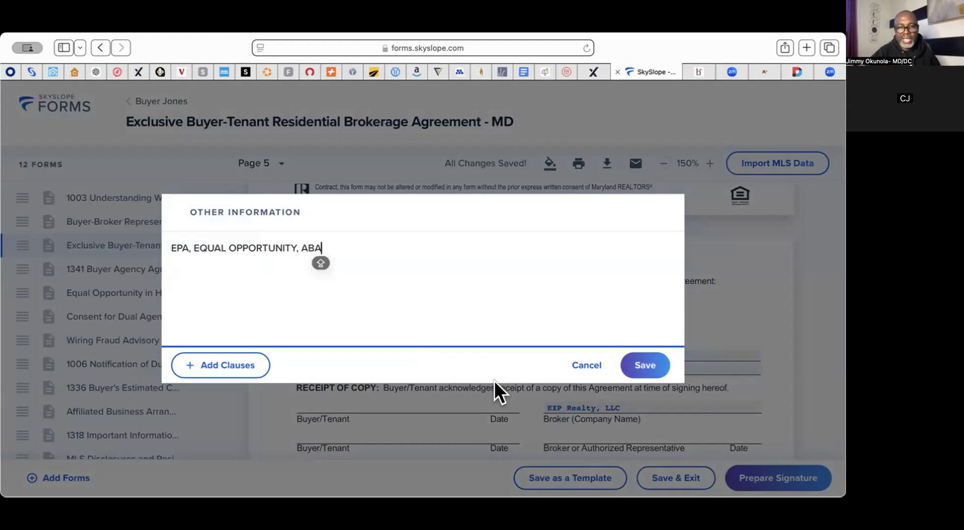
{"action": "left_click", "coordinate": [644, 365]}
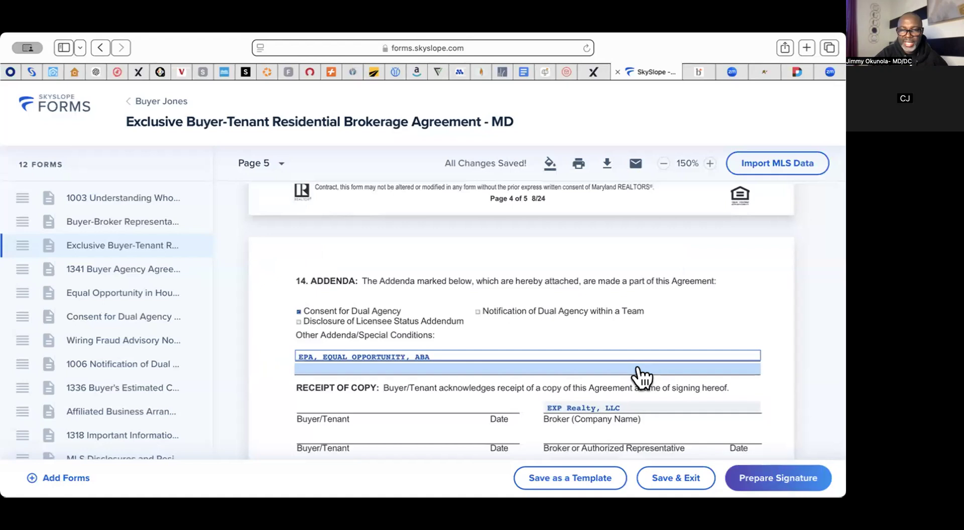
Set the date the 1341 Buyer Agency Agreement is made on to 12/13/2024.
{"action": "scroll", "coordinate": [642, 377], "scroll_direction": "down", "scroll_amount": 1}
{"action": "scroll", "coordinate": [547, 361], "scroll_direction": "down", "scroll_amount": 5}
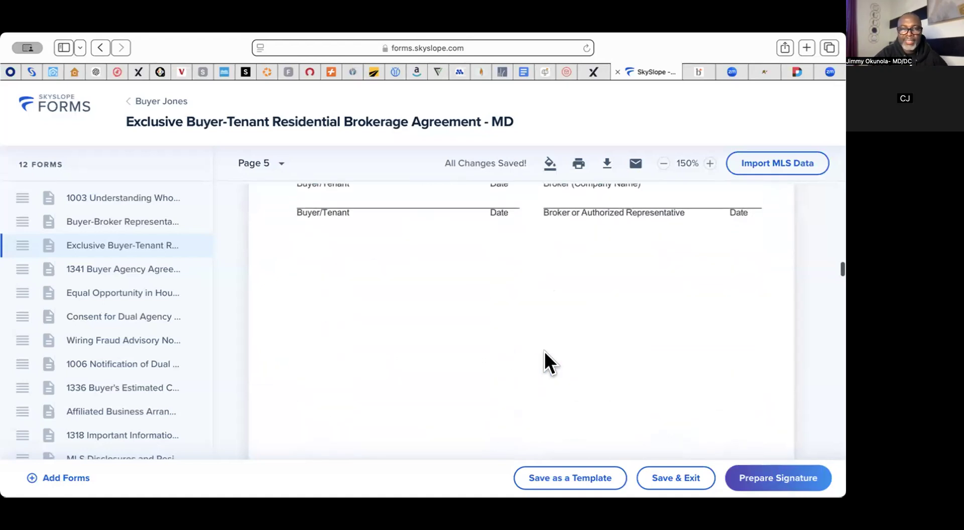
{"action": "scroll", "coordinate": [544, 351], "scroll_direction": "down", "scroll_amount": 5}
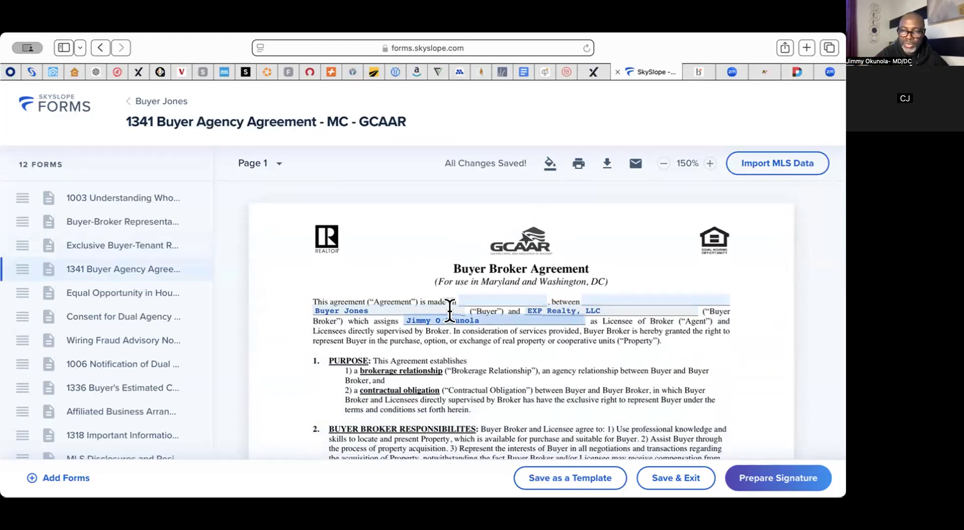
{"action": "left_click", "coordinate": [485, 298]}
{"action": "left_click", "coordinate": [454, 455]}
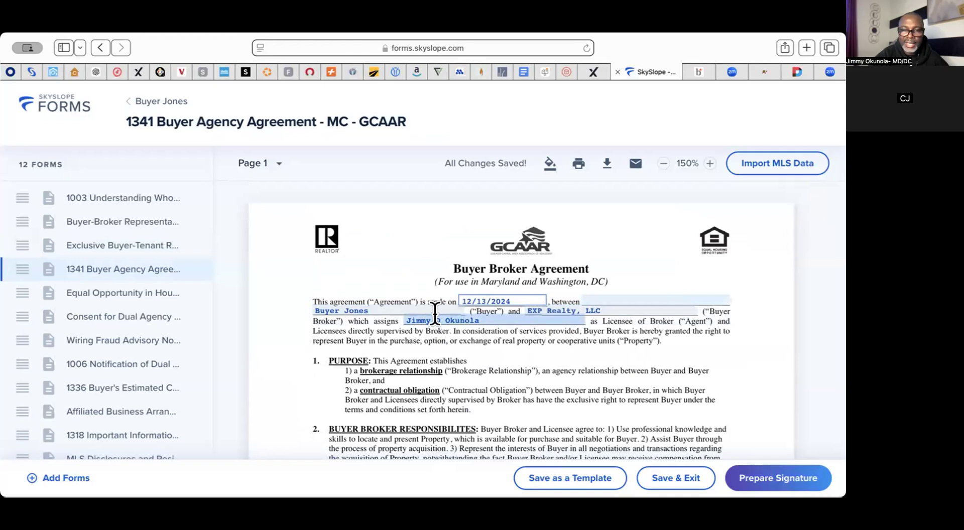
In section 4A of the Buyer Agency Agreement, select percentage-based broker compensation and set it to 2.5% of the sale price.
{"action": "scroll", "coordinate": [500, 333], "scroll_direction": "down", "scroll_amount": 5}
{"action": "scroll", "coordinate": [500, 334], "scroll_direction": "down", "scroll_amount": 2}
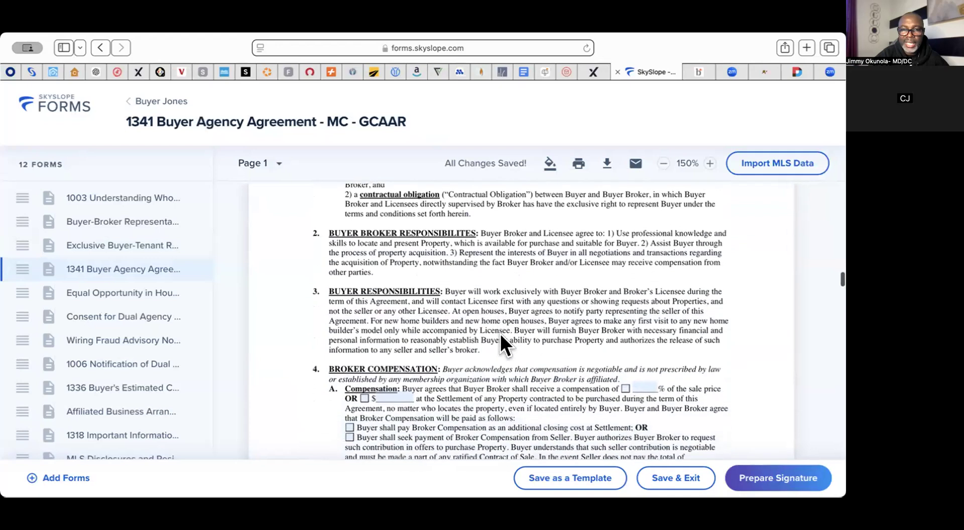
{"action": "scroll", "coordinate": [500, 343], "scroll_direction": "down", "scroll_amount": 3}
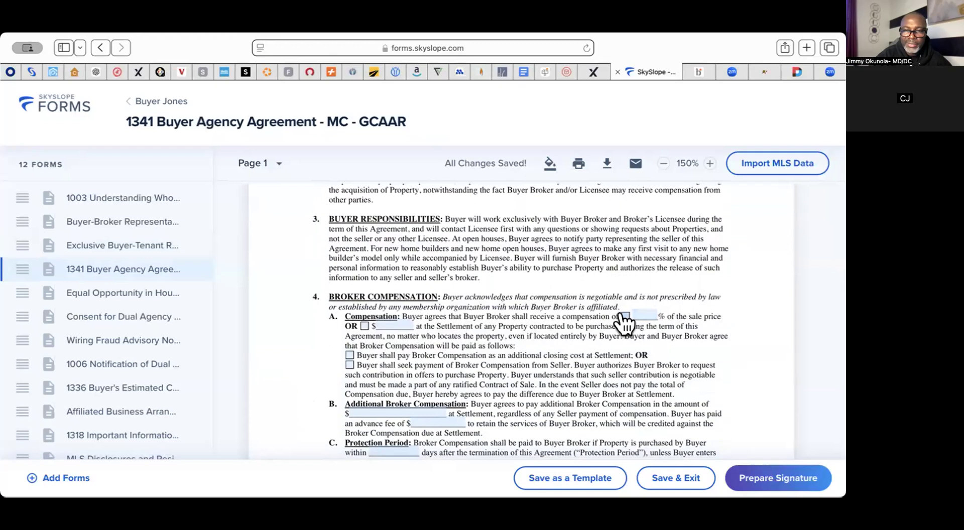
{"action": "left_click", "coordinate": [642, 315]}
{"action": "type", "text": "2.5"}
{"action": "left_click", "coordinate": [537, 361]}
{"action": "left_click", "coordinate": [647, 311]}
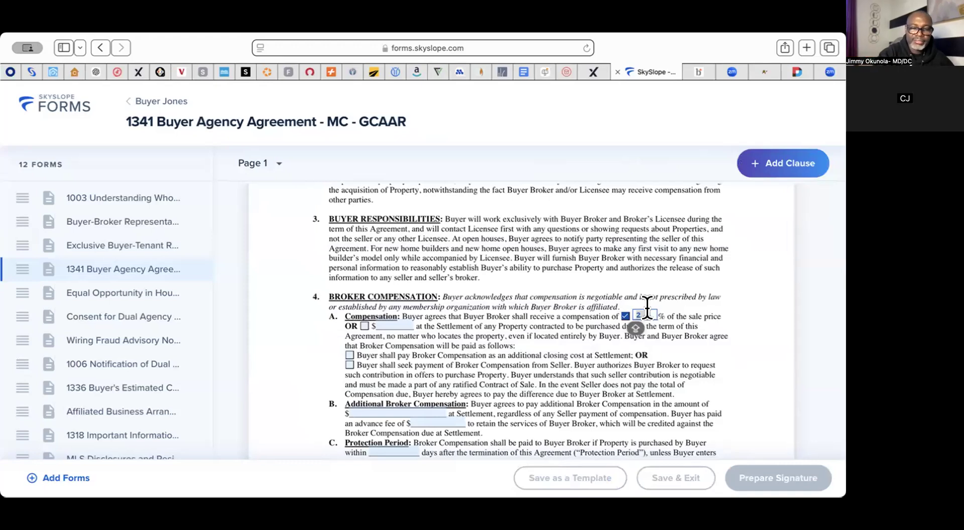
{"action": "type", "text": "3"}
{"action": "key", "text": "BackSpace"}
{"action": "type", "text": "2.5"}
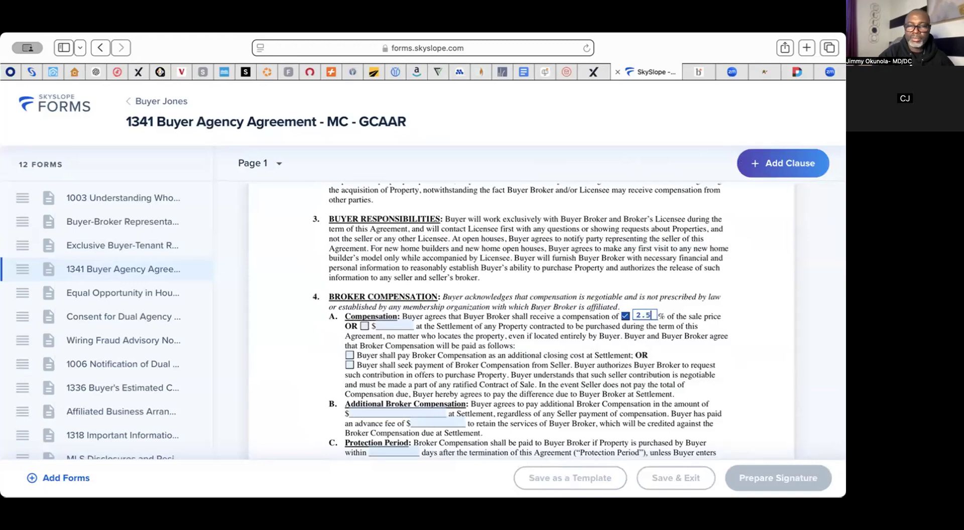
{"action": "left_click", "coordinate": [598, 346]}
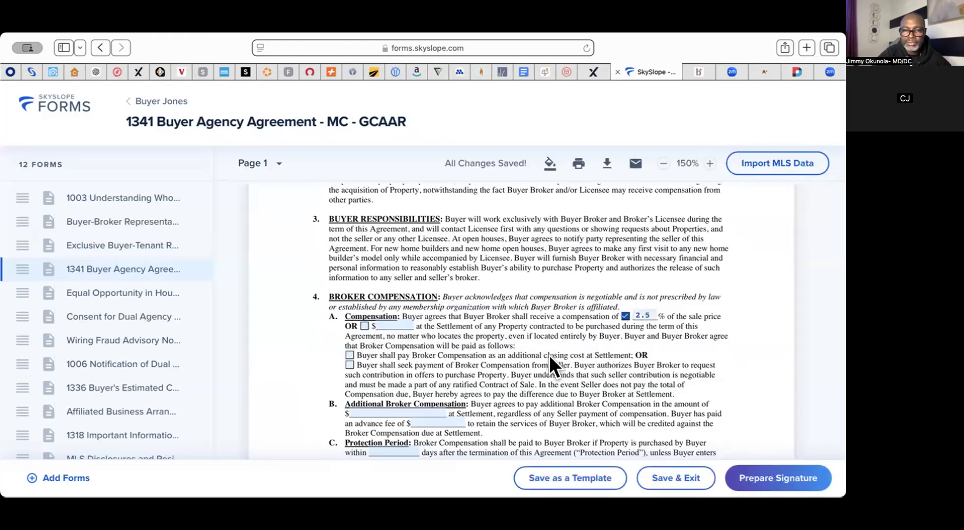
Mark in section 4A that Buyer shall seek payment of Broker Compensation from Seller.
{"action": "scroll", "coordinate": [549, 355], "scroll_direction": "down", "scroll_amount": 1}
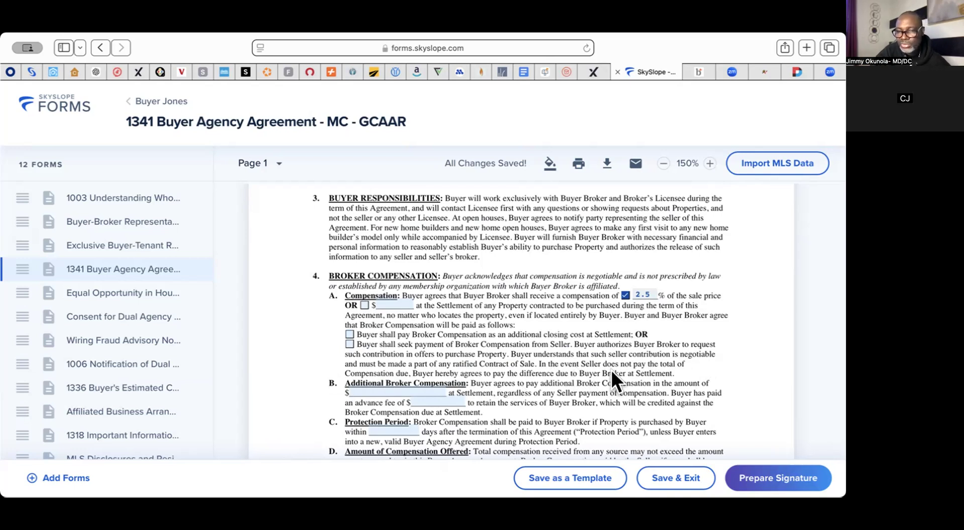
{"action": "left_click", "coordinate": [349, 344]}
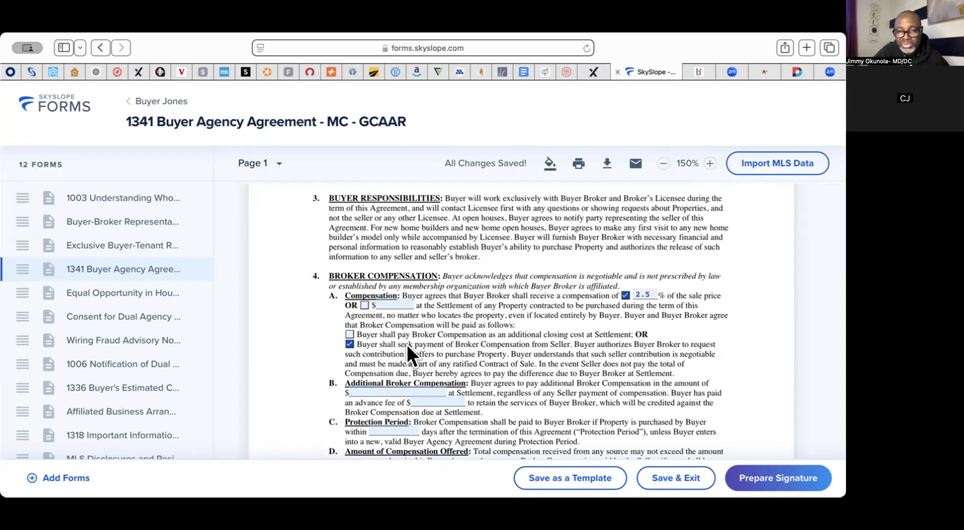
Set the Additional Broker Compensation amount due at settlement in section 4B to 1,000.00.
{"action": "scroll", "coordinate": [634, 365], "scroll_direction": "down", "scroll_amount": 2}
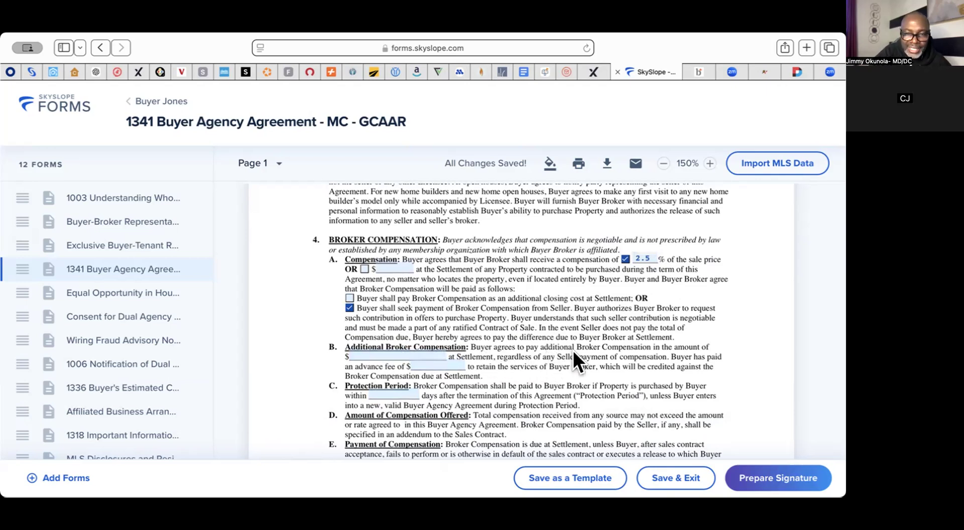
{"action": "left_click", "coordinate": [361, 350]}
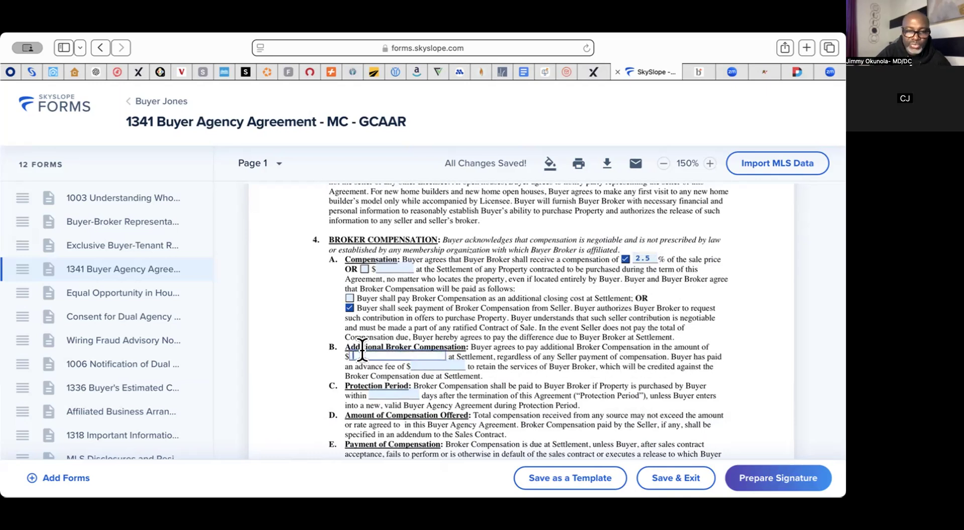
{"action": "type", "text": "695"}
{"action": "key", "text": "BackSpace"}
{"action": "key", "text": "BackSpace"}
{"action": "key", "text": "BackSpace"}
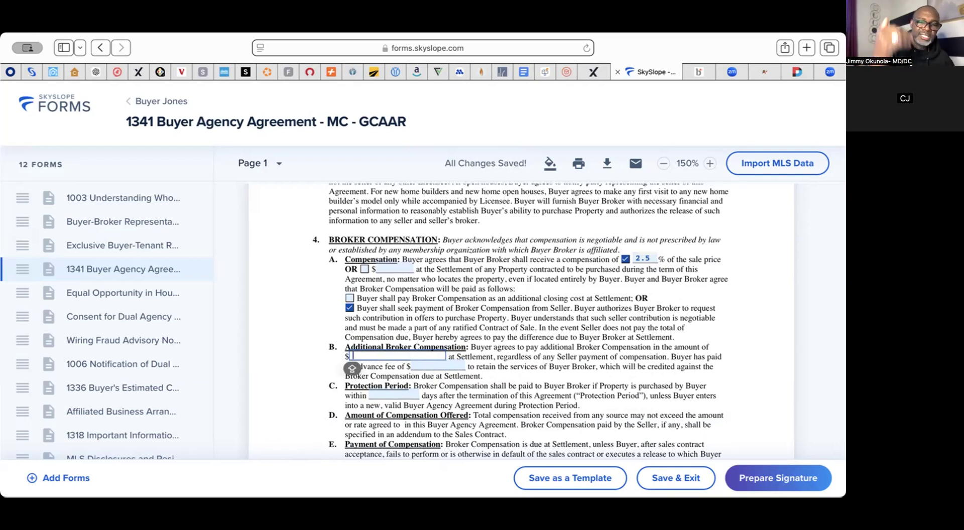
{"action": "type", "text": "1,"}
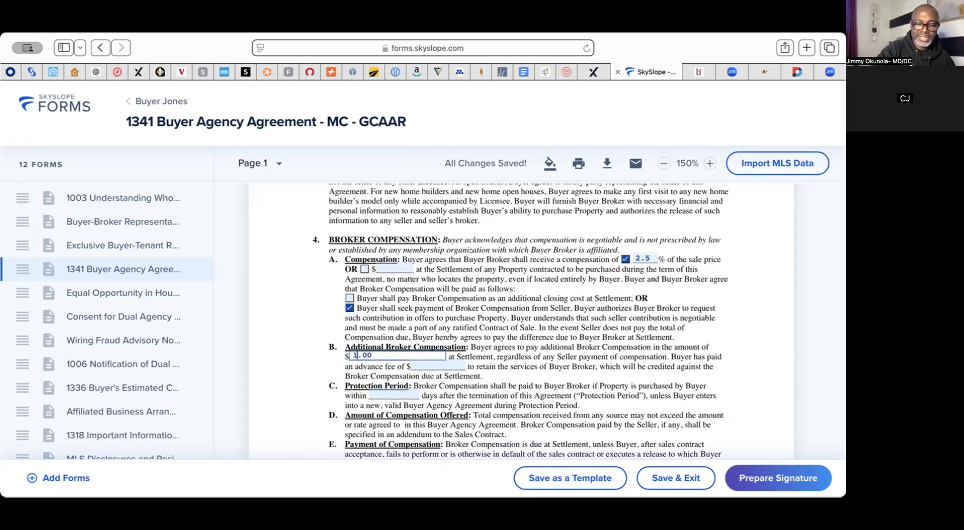
{"action": "type", "text": "000"}
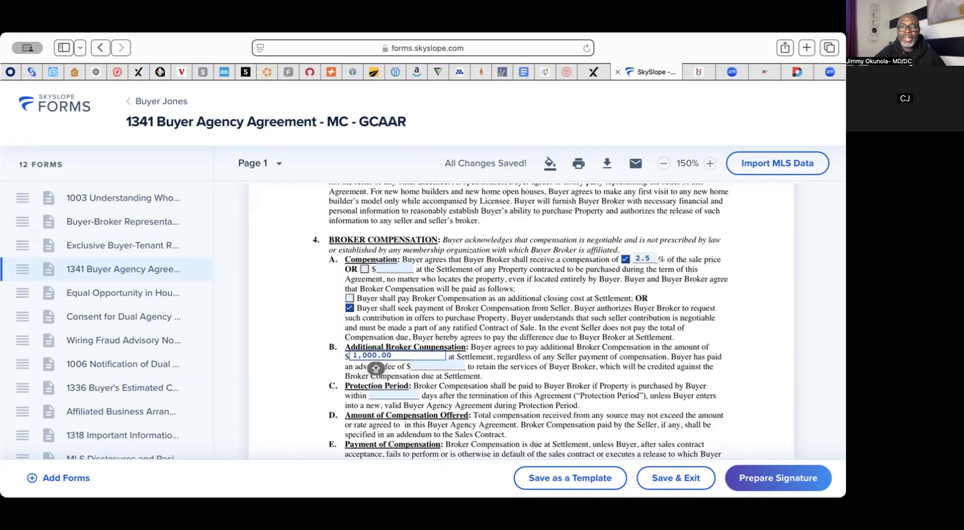
{"action": "left_click", "coordinate": [411, 355]}
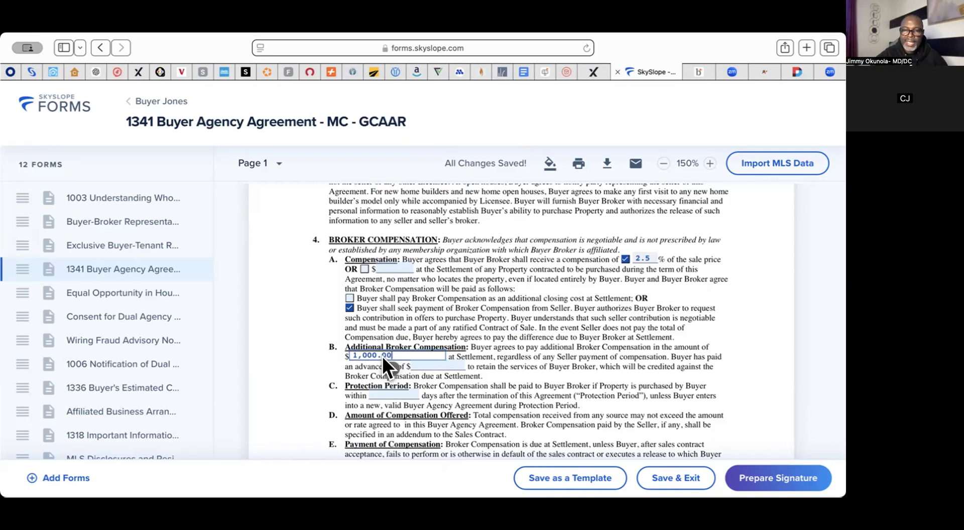
{"action": "left_click", "coordinate": [520, 367]}
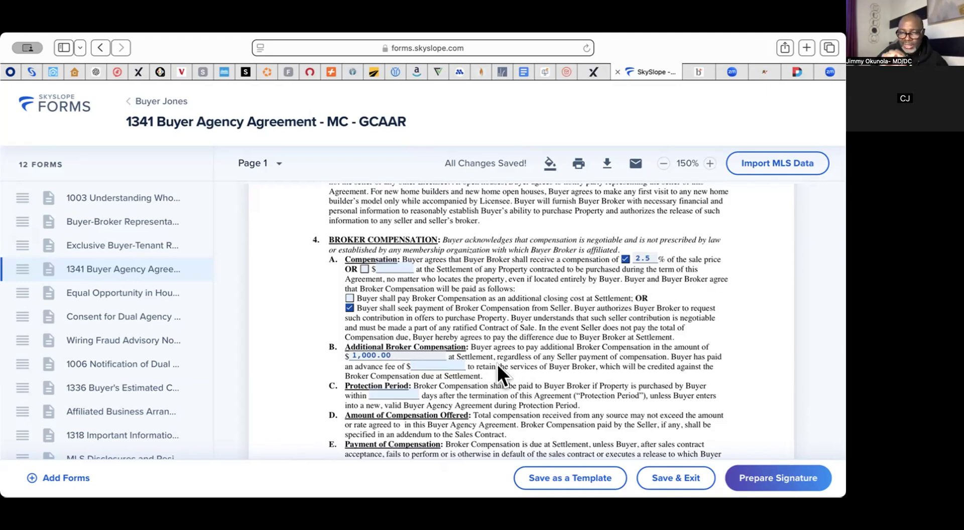
Set the Protection Period in section 4C to 120 days after the agreement's termination.
{"action": "scroll", "coordinate": [648, 382], "scroll_direction": "down", "scroll_amount": 2}
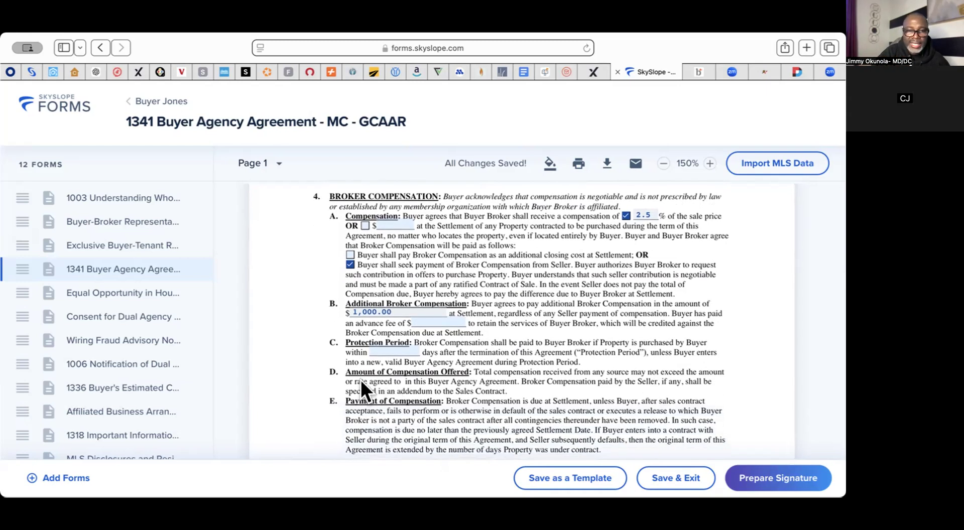
{"action": "left_click", "coordinate": [391, 351]}
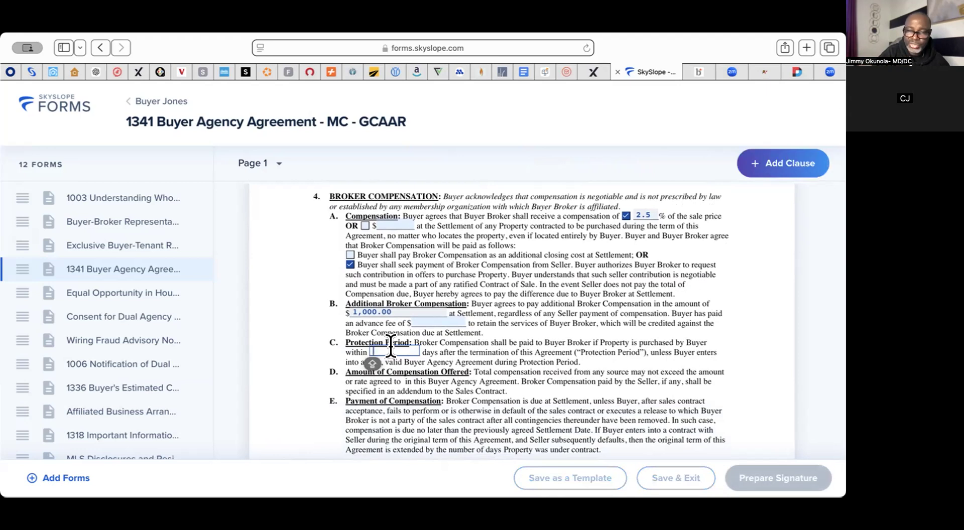
{"action": "type", "text": "120"}
{"action": "left_click", "coordinate": [531, 394]}
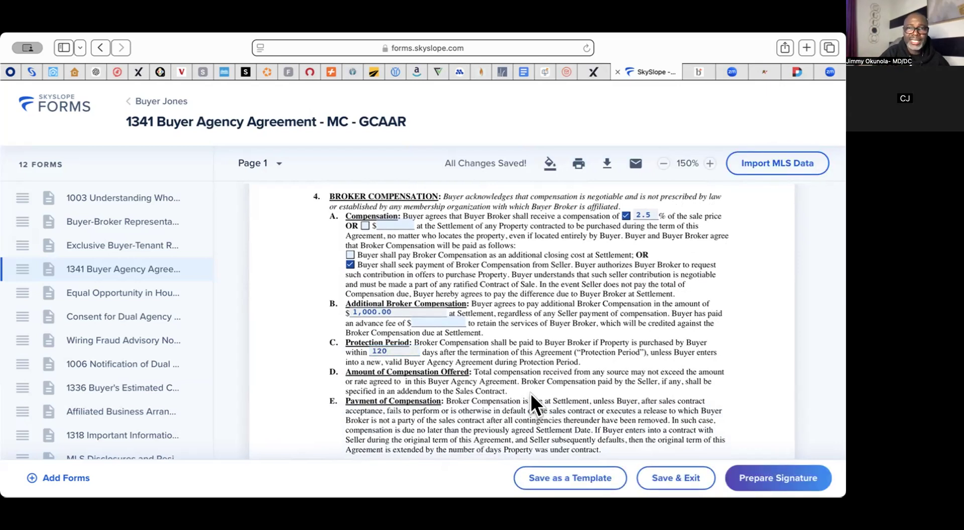
Set the Expiration Date in section 5 (Term) of the 1341 Buyer Agency Agreement to 12/13/2025.
{"action": "scroll", "coordinate": [531, 394], "scroll_direction": "down", "scroll_amount": 5}
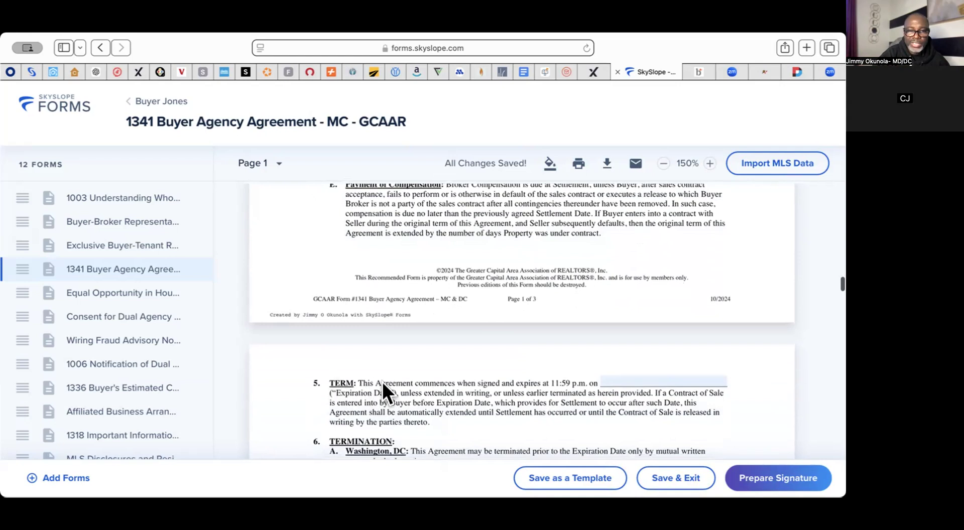
{"action": "left_click", "coordinate": [608, 381]}
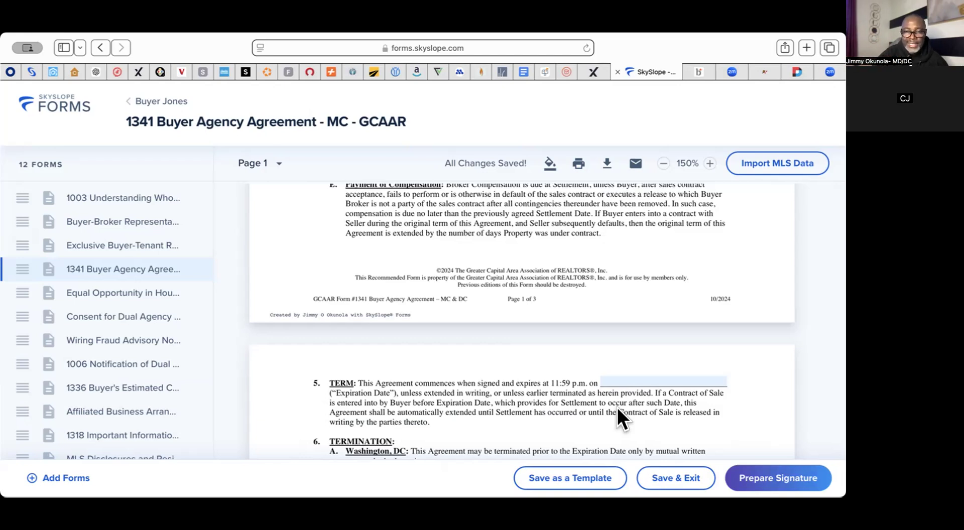
{"action": "left_click", "coordinate": [620, 379]}
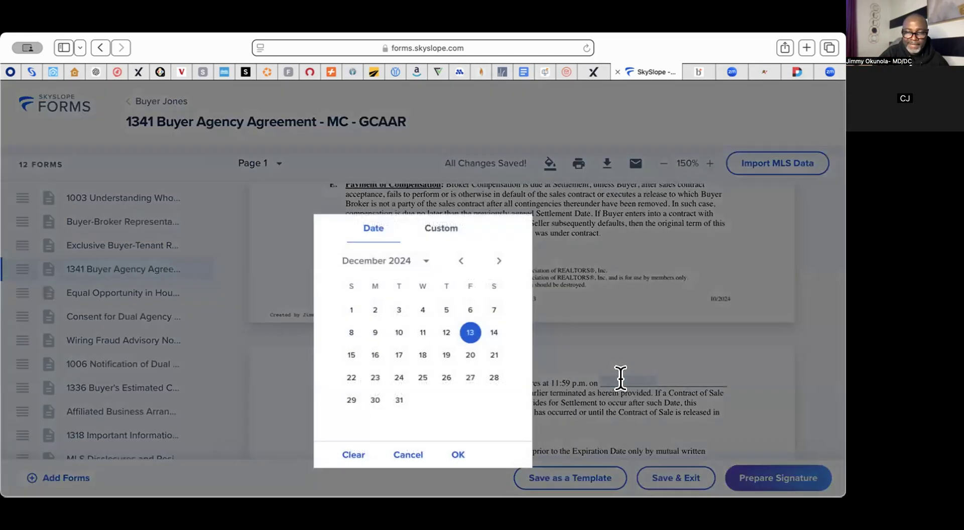
{"action": "left_click", "coordinate": [426, 261]}
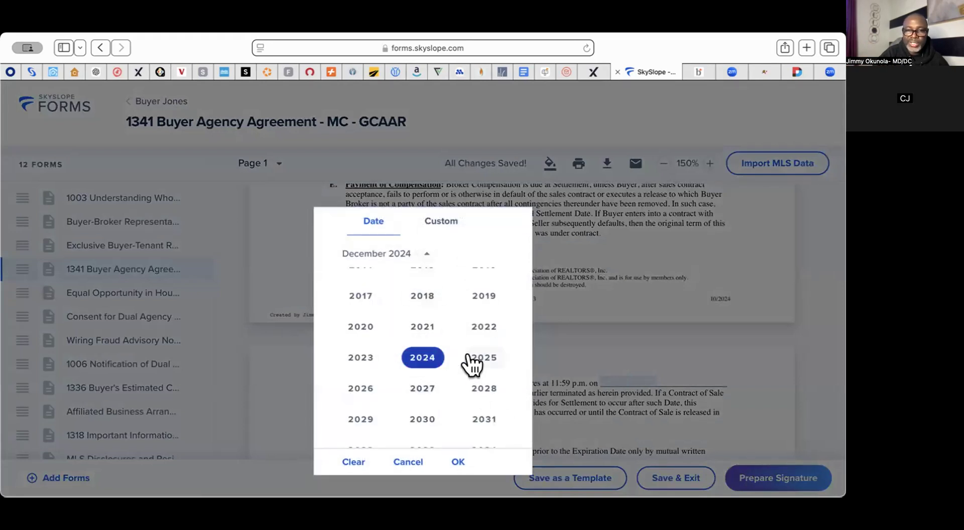
{"action": "left_click", "coordinate": [472, 357]}
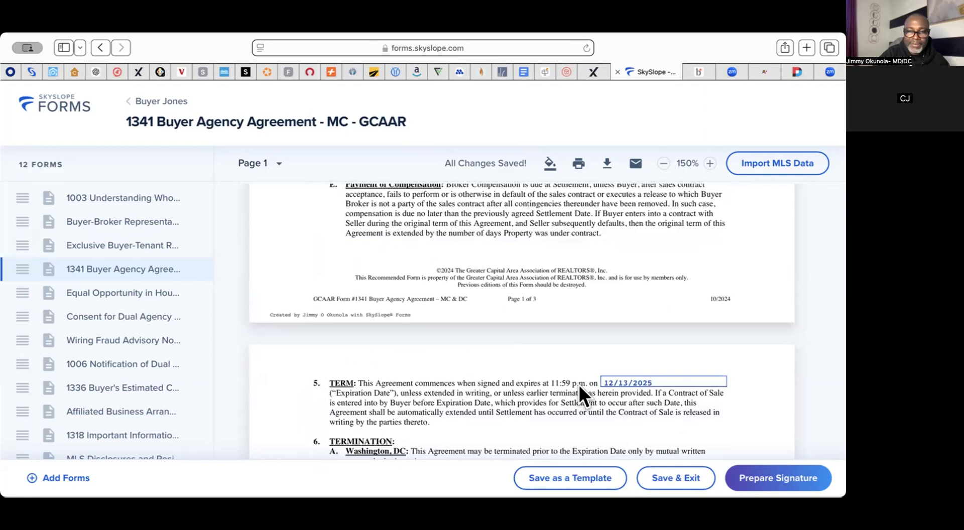
{"action": "left_click", "coordinate": [740, 397]}
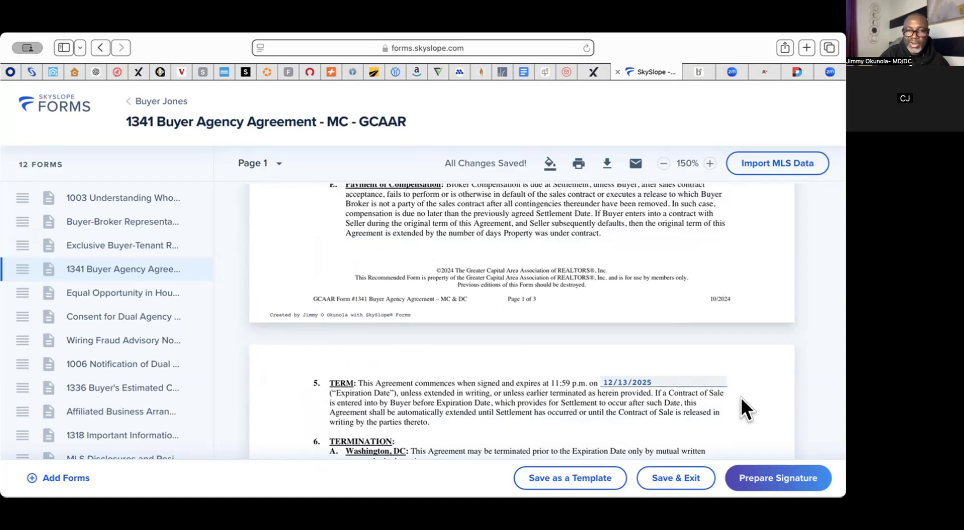
Set the Maryland termination notice in section 6B of the 1341 agreement to 7 days.
{"action": "left_click", "coordinate": [110, 245]}
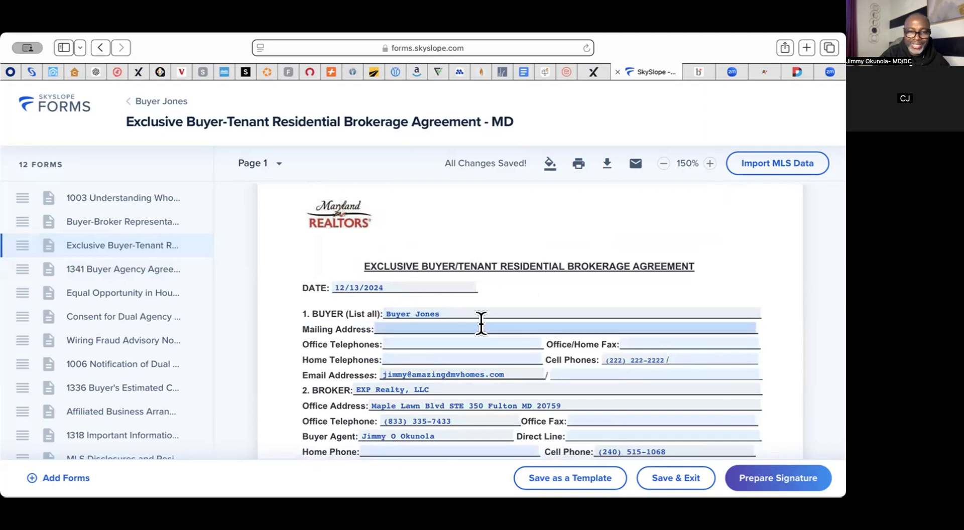
{"action": "left_click", "coordinate": [129, 260]}
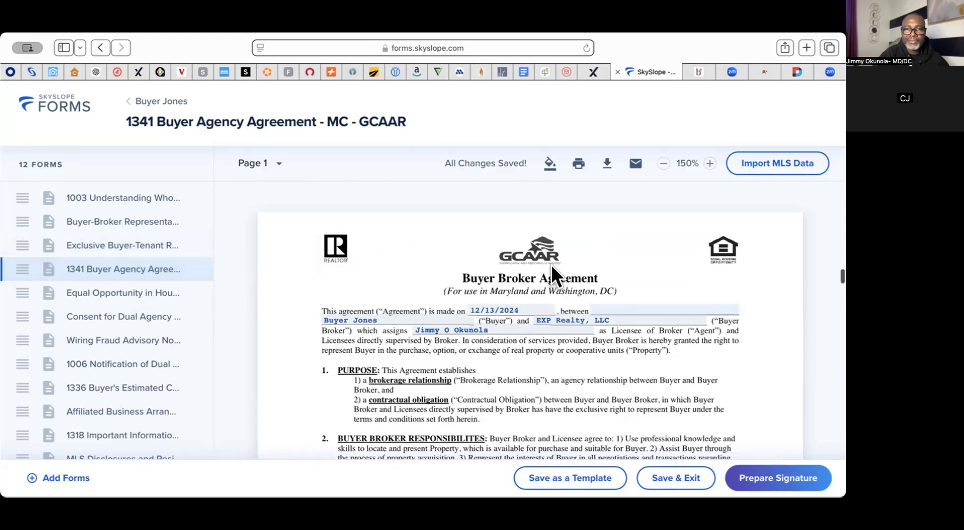
{"action": "scroll", "coordinate": [552, 265], "scroll_direction": "down", "scroll_amount": 5}
{"action": "scroll", "coordinate": [551, 265], "scroll_direction": "up", "scroll_amount": 3}
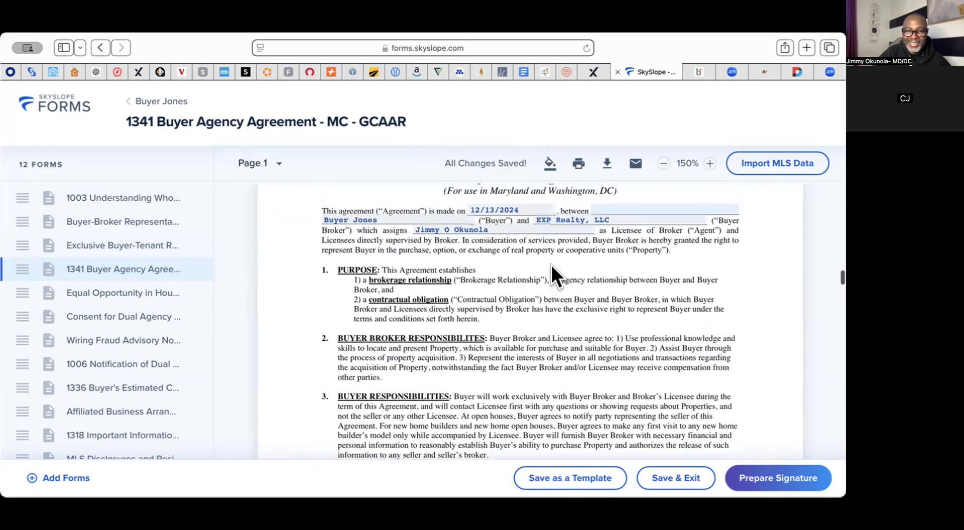
{"action": "scroll", "coordinate": [551, 265], "scroll_direction": "down", "scroll_amount": 5}
{"action": "scroll", "coordinate": [551, 265], "scroll_direction": "down", "scroll_amount": 10}
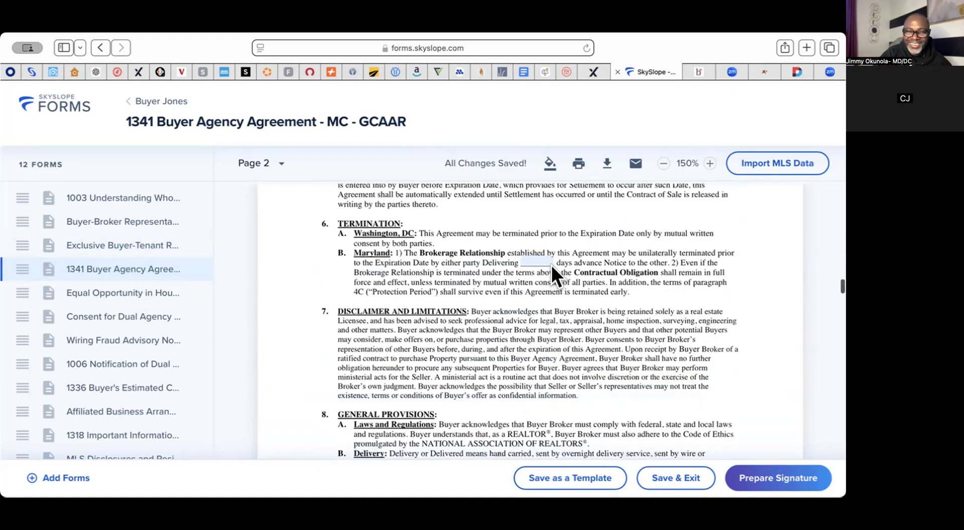
{"action": "scroll", "coordinate": [551, 265], "scroll_direction": "up", "scroll_amount": 5}
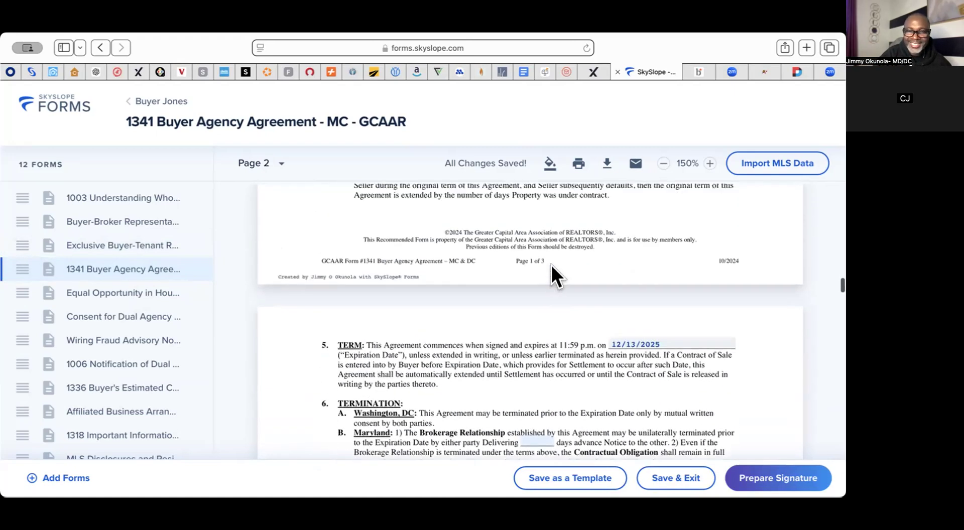
{"action": "scroll", "coordinate": [551, 265], "scroll_direction": "down", "scroll_amount": 5}
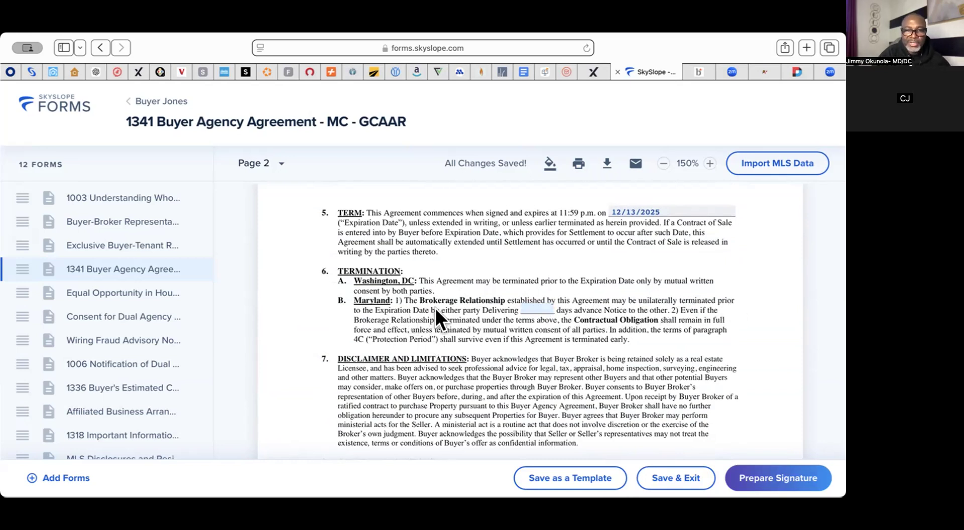
{"action": "left_click", "coordinate": [534, 308]}
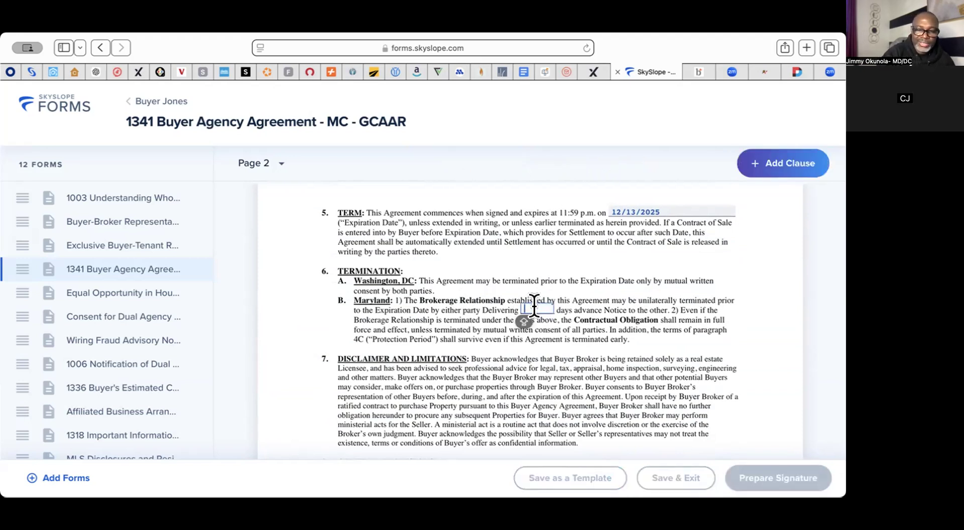
{"action": "type", "text": "7"}
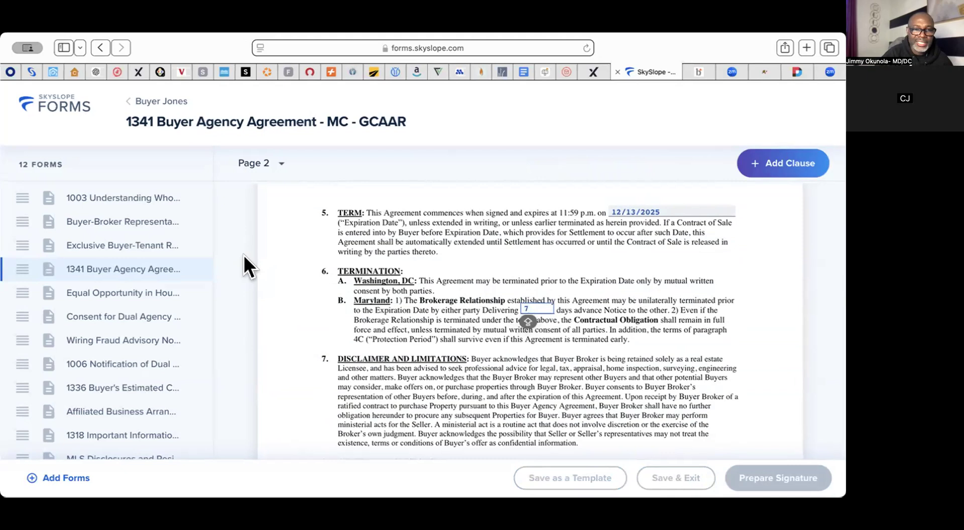
Check the termination terms in section 4 of the Exclusive Buyer-Tenant agreement, and return to the Termination section of the 1341 agreement.
{"action": "left_click", "coordinate": [209, 251]}
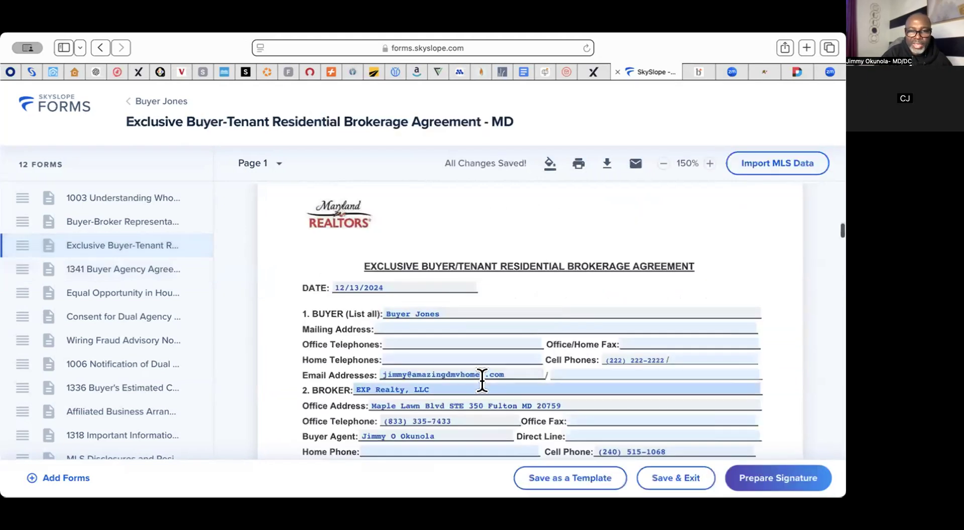
{"action": "scroll", "coordinate": [482, 382], "scroll_direction": "down", "scroll_amount": 10}
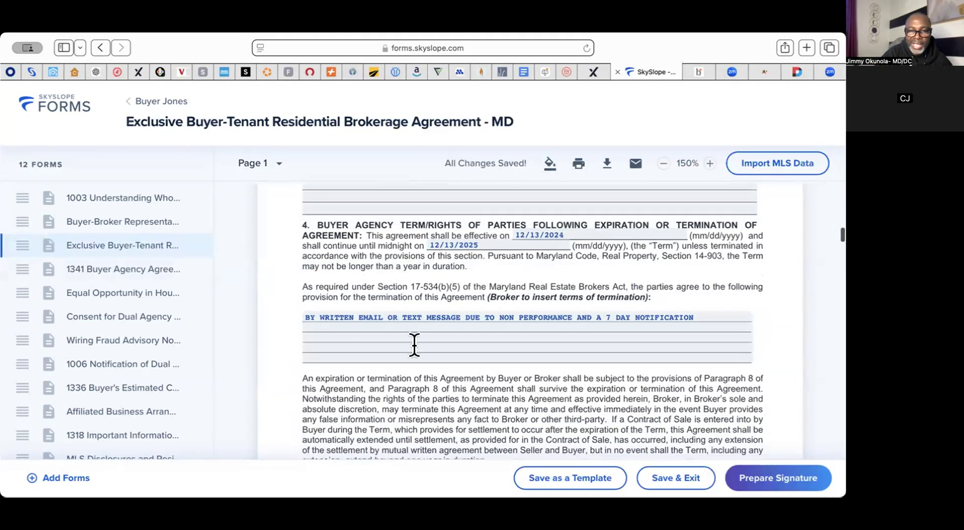
{"action": "triple_click", "coordinate": [303, 316]}
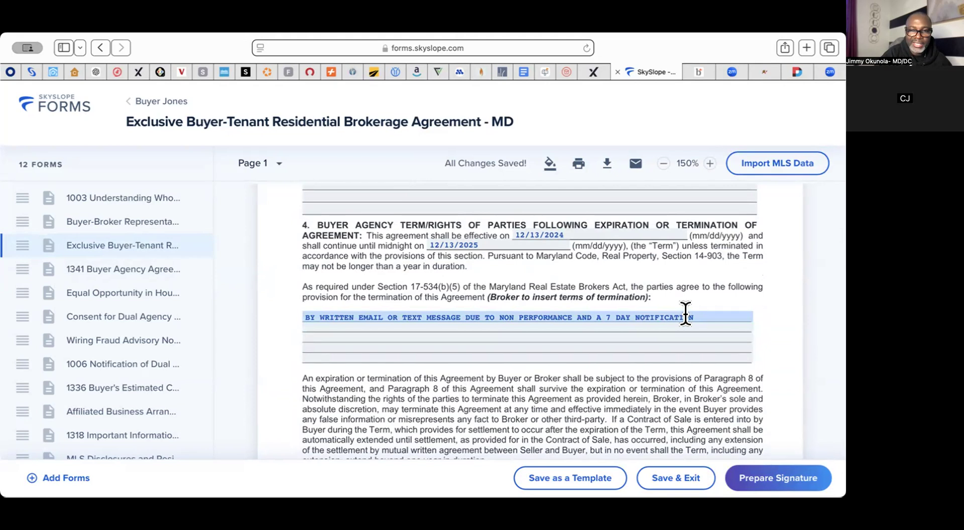
{"action": "left_click", "coordinate": [98, 266]}
{"action": "scroll", "coordinate": [571, 375], "scroll_direction": "down", "scroll_amount": 15}
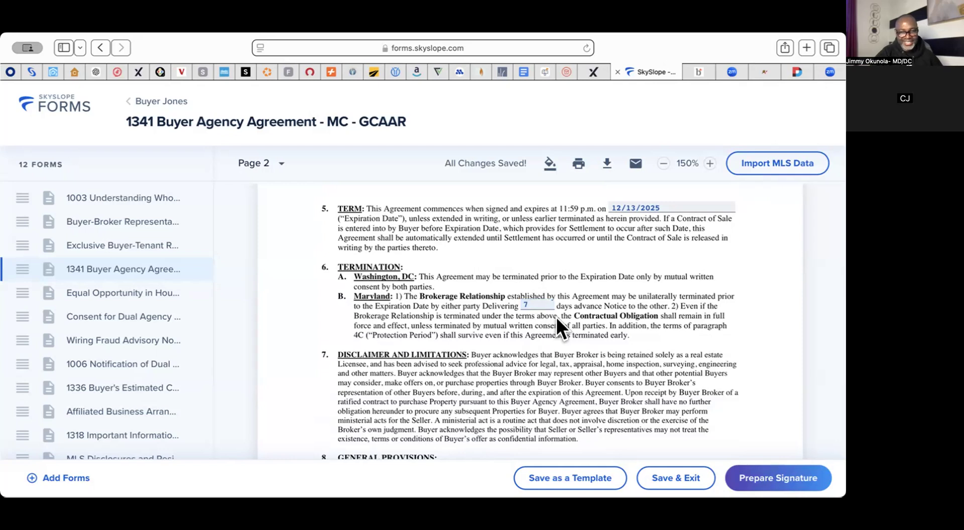
Mark Consent For Dual Agency as a Maryland inclusion in section 9 of the 1341 agreement.
{"action": "scroll", "coordinate": [557, 320], "scroll_direction": "down", "scroll_amount": 10}
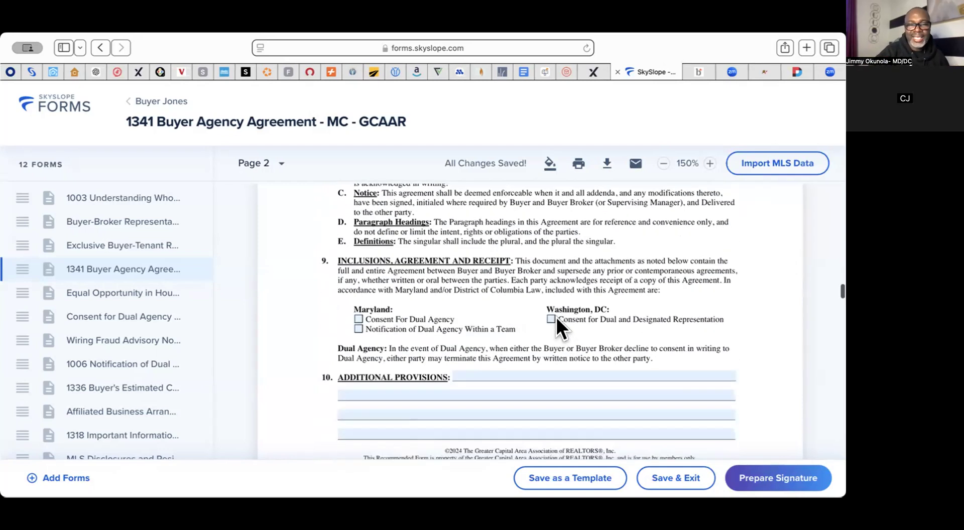
{"action": "scroll", "coordinate": [556, 321], "scroll_direction": "up", "scroll_amount": 3}
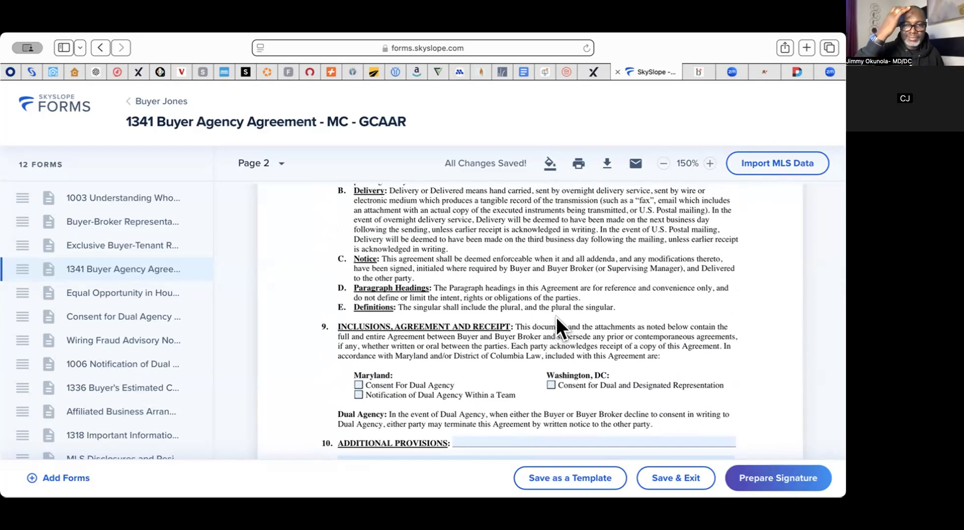
{"action": "left_click", "coordinate": [358, 385]}
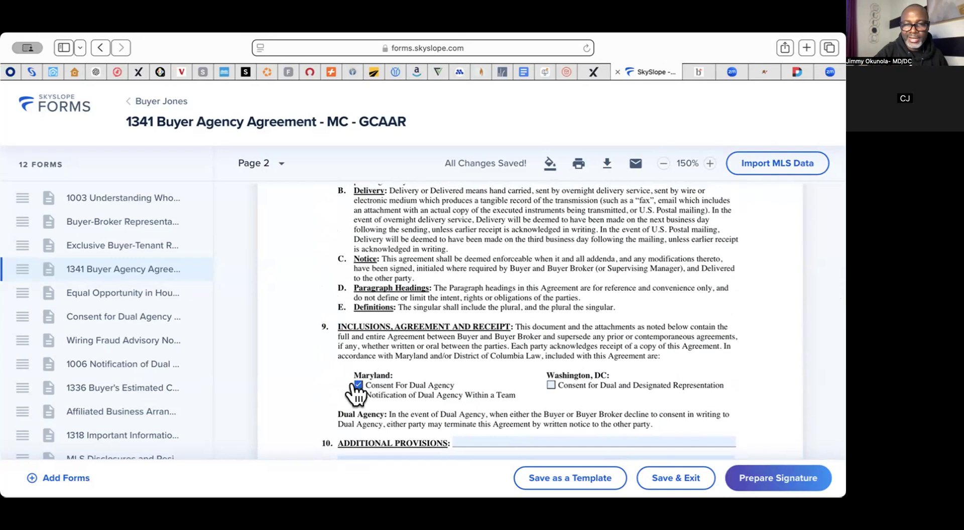
Review the 1341 agreement's additional provisions and signature page, with a brief look at the Consent for Dual Agency form.
{"action": "scroll", "coordinate": [483, 355], "scroll_direction": "down", "scroll_amount": 2}
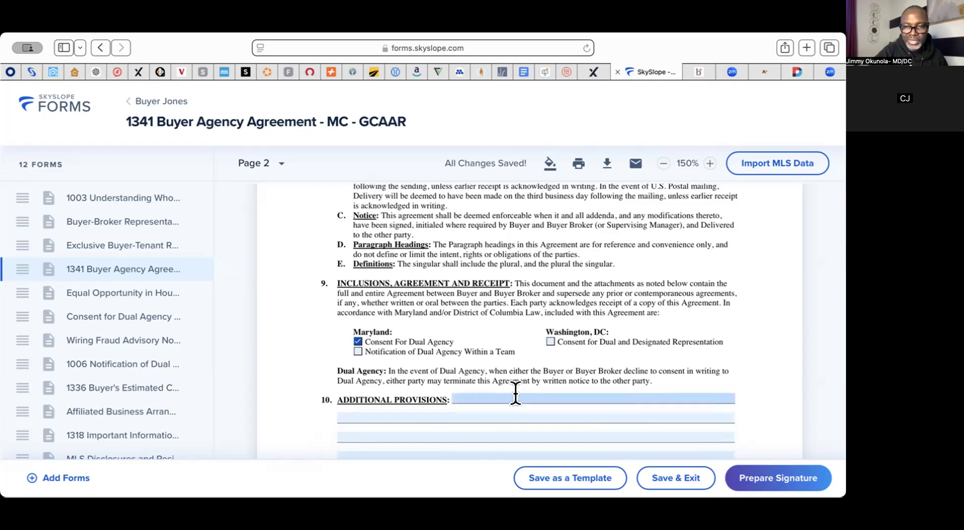
{"action": "scroll", "coordinate": [515, 394], "scroll_direction": "down", "scroll_amount": 2}
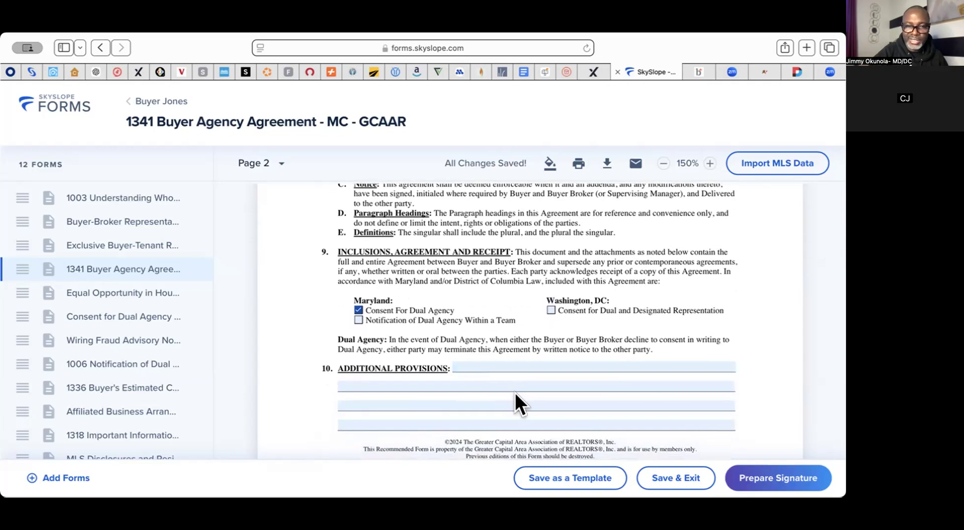
{"action": "scroll", "coordinate": [515, 394], "scroll_direction": "down", "scroll_amount": 10}
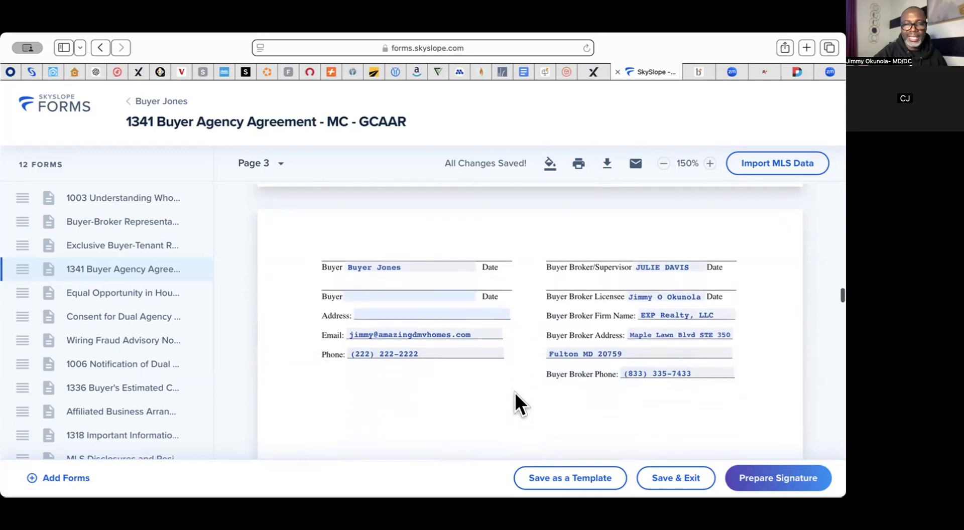
{"action": "scroll", "coordinate": [515, 393], "scroll_direction": "up", "scroll_amount": 10}
{"action": "scroll", "coordinate": [514, 392], "scroll_direction": "down", "scroll_amount": 1}
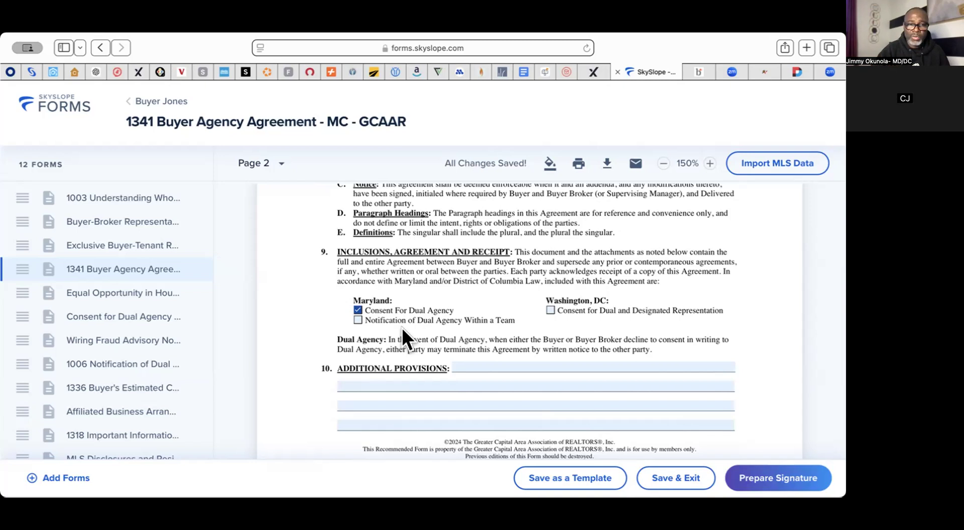
{"action": "left_click", "coordinate": [123, 317]}
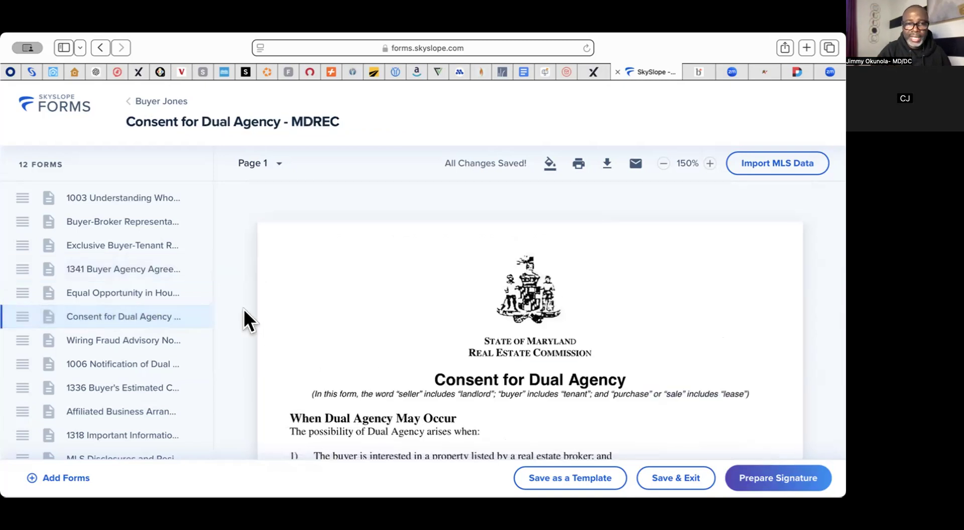
{"action": "left_click", "coordinate": [127, 271]}
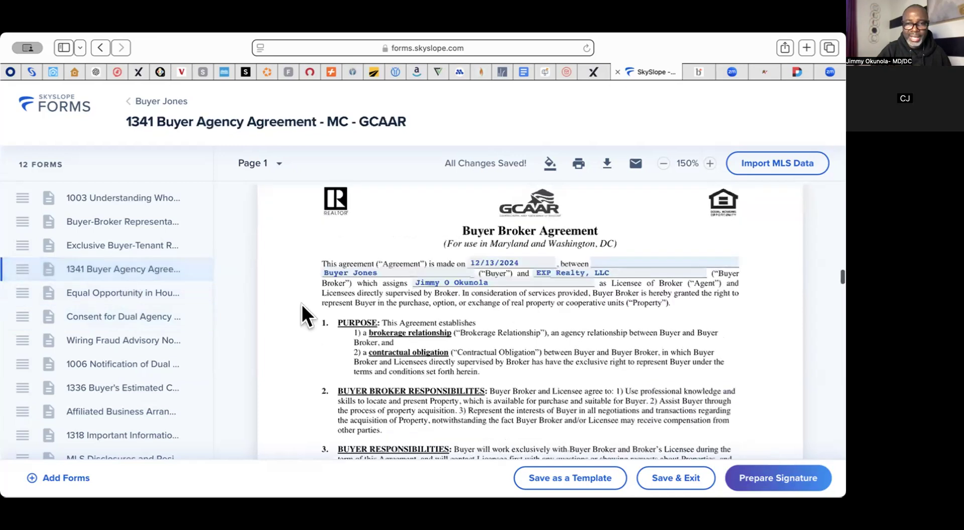
{"action": "scroll", "coordinate": [416, 298], "scroll_direction": "down", "scroll_amount": 20}
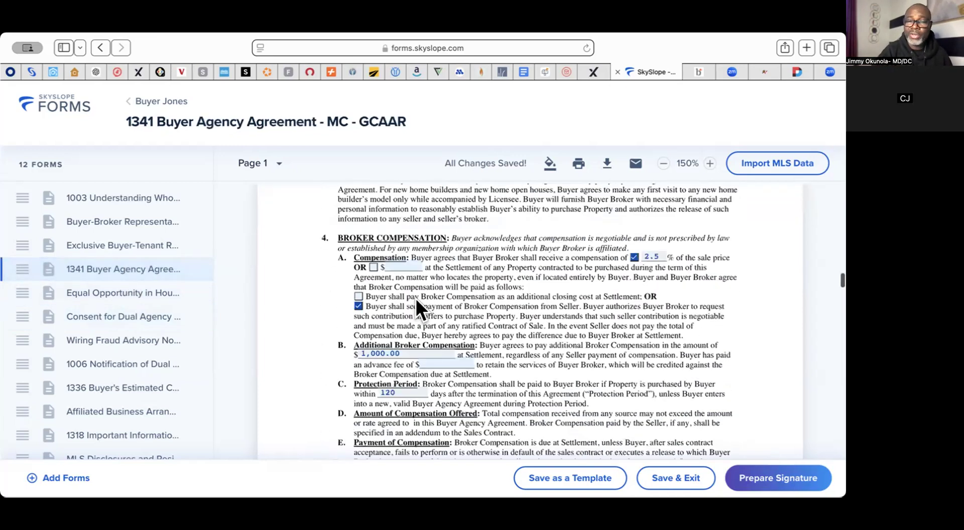
{"action": "scroll", "coordinate": [416, 298], "scroll_direction": "up", "scroll_amount": 6}
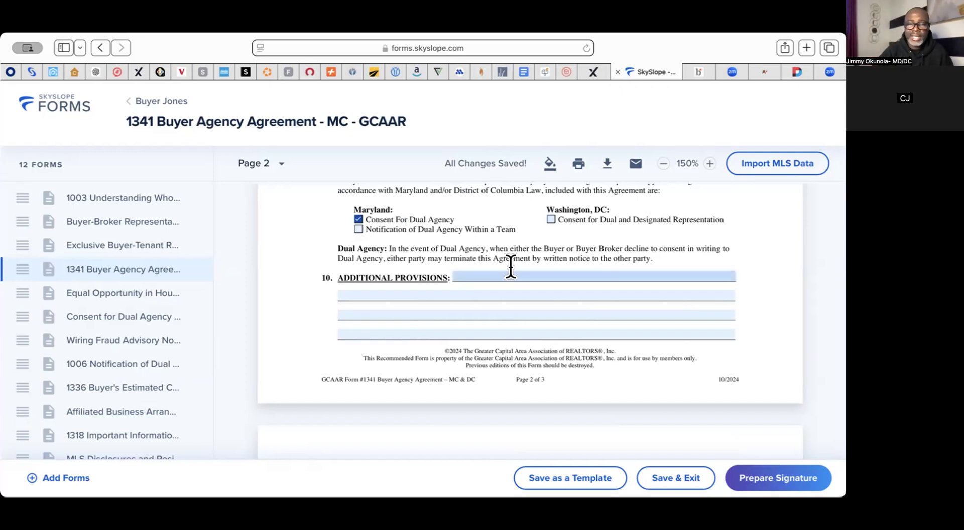
{"action": "scroll", "coordinate": [510, 275], "scroll_direction": "down", "scroll_amount": 3}
{"action": "scroll", "coordinate": [510, 271], "scroll_direction": "down", "scroll_amount": 5}
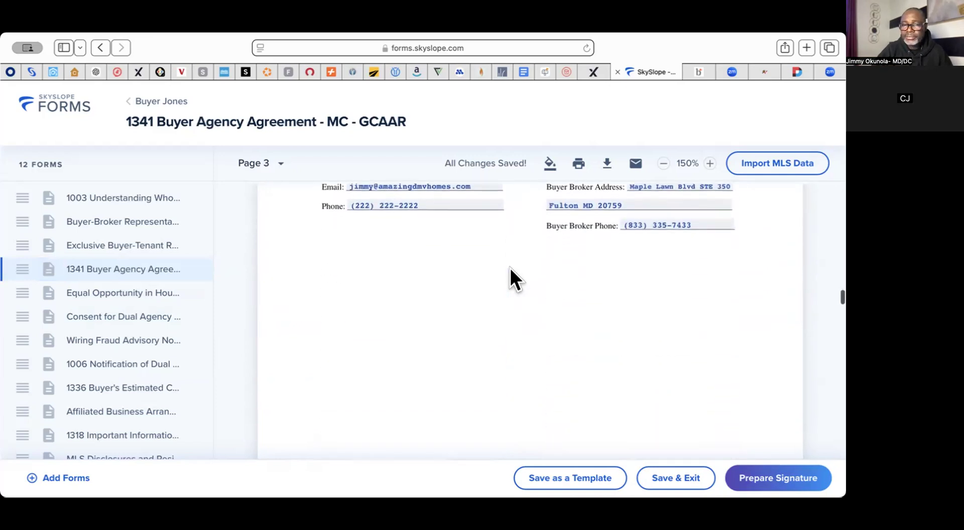
Look through both pages of the Equal Opportunity in Housing Pamphlet that follows the 1341 agreement.
{"action": "scroll", "coordinate": [510, 268], "scroll_direction": "down", "scroll_amount": 10}
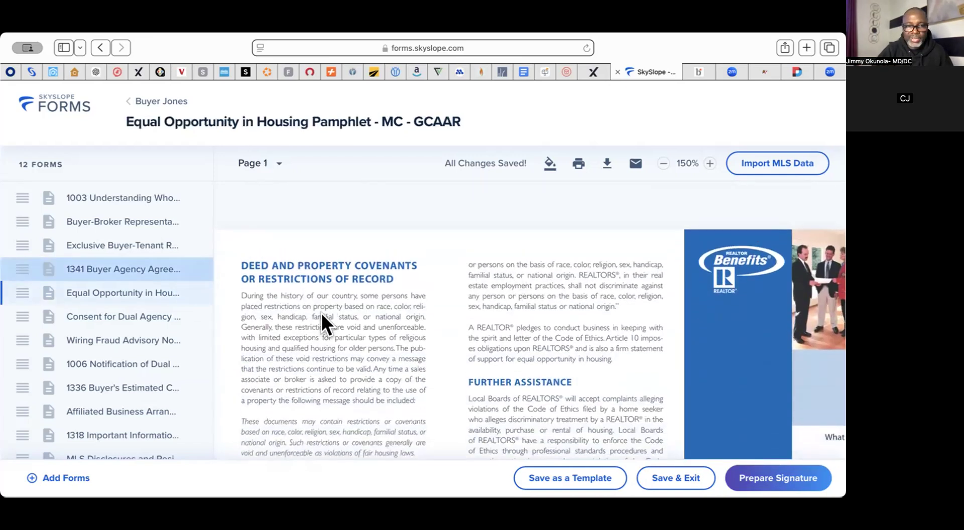
{"action": "scroll", "coordinate": [327, 318], "scroll_direction": "up", "scroll_amount": 3}
{"action": "scroll", "coordinate": [329, 318], "scroll_direction": "down", "scroll_amount": 7}
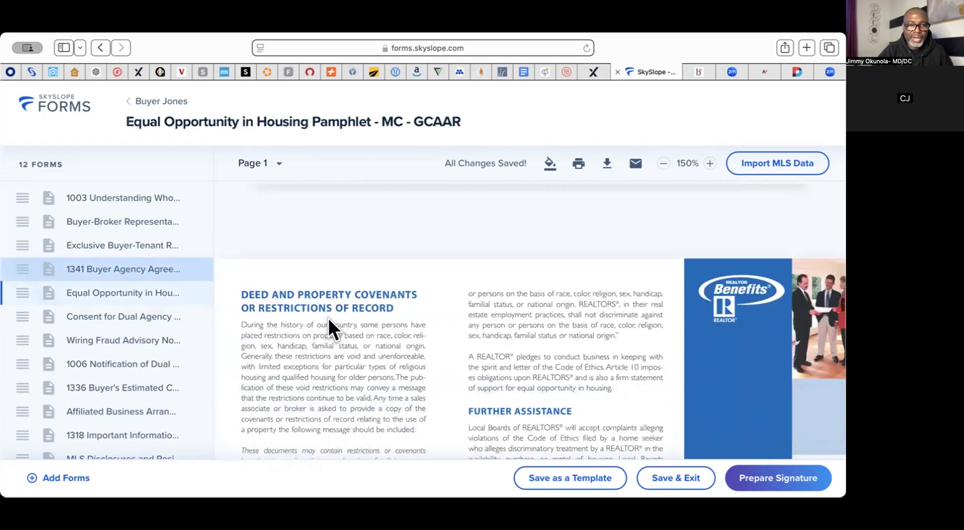
{"action": "scroll", "coordinate": [328, 319], "scroll_direction": "down", "scroll_amount": 10}
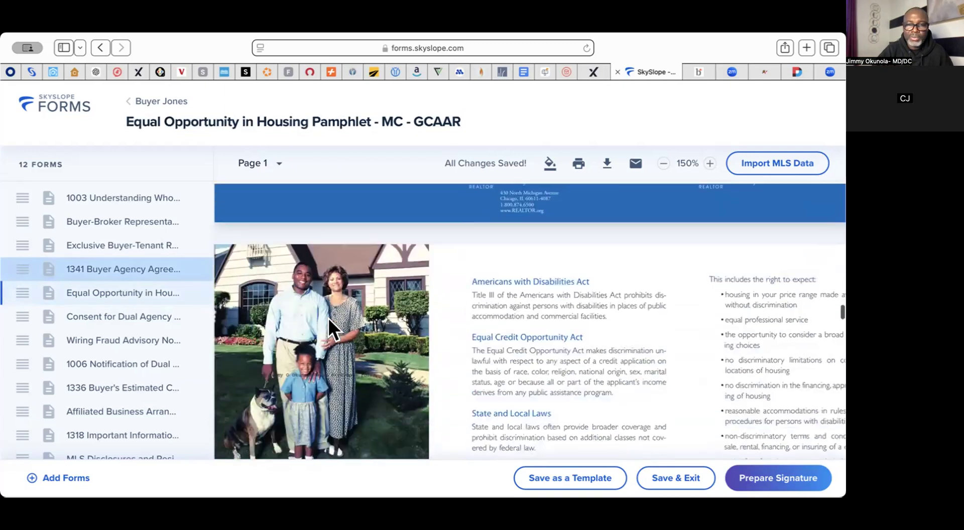
{"action": "scroll", "coordinate": [329, 320], "scroll_direction": "down", "scroll_amount": 3}
{"action": "scroll", "coordinate": [328, 320], "scroll_direction": "up", "scroll_amount": 5}
{"action": "scroll", "coordinate": [327, 318], "scroll_direction": "up", "scroll_amount": 5}
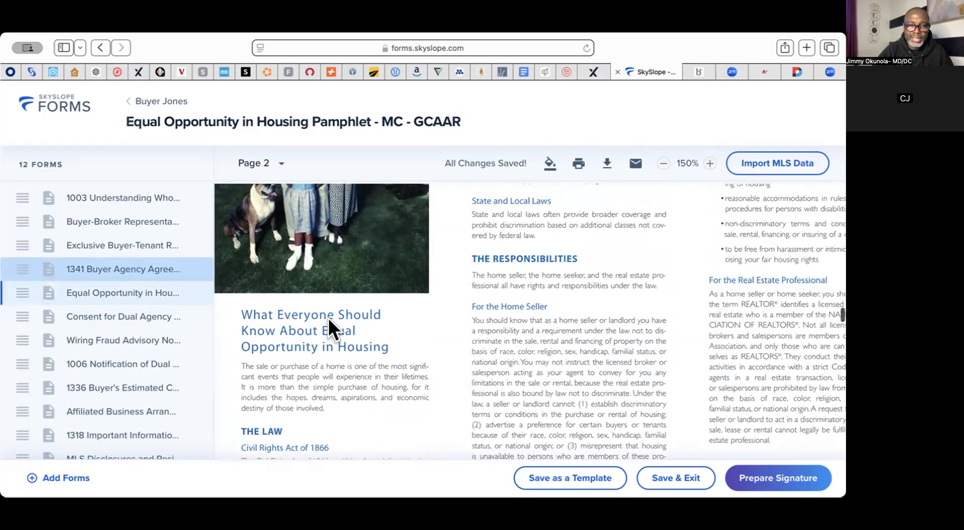
{"action": "scroll", "coordinate": [327, 318], "scroll_direction": "up", "scroll_amount": 3}
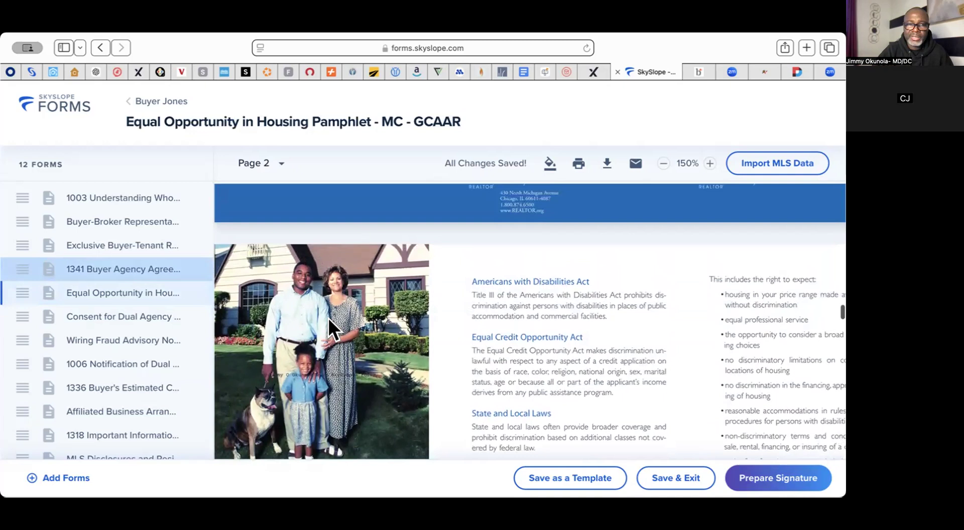
Read page 1 of the Consent for Dual Agency form, covering when dual agency occurs, its considerations and the choices available.
{"action": "scroll", "coordinate": [327, 317], "scroll_direction": "down", "scroll_amount": 1}
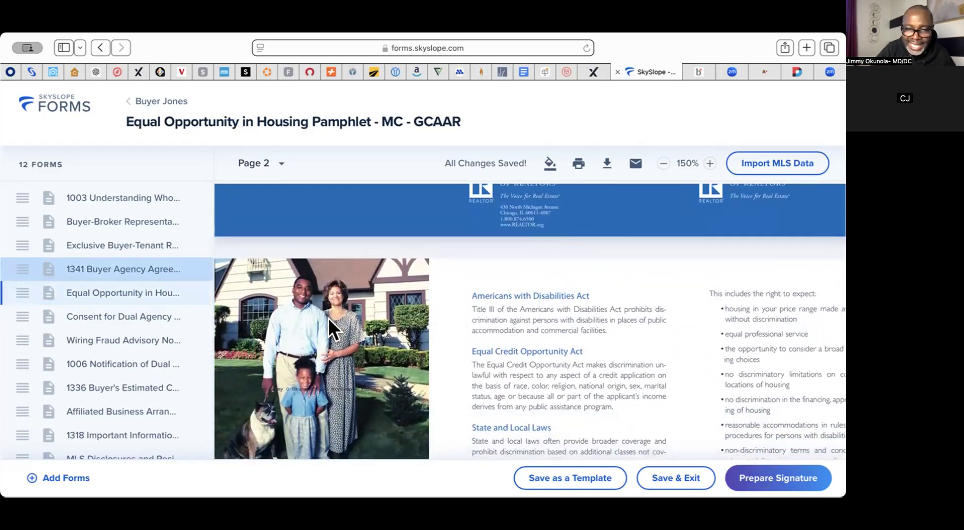
{"action": "scroll", "coordinate": [328, 319], "scroll_direction": "down", "scroll_amount": 15}
{"action": "scroll", "coordinate": [328, 318], "scroll_direction": "down", "scroll_amount": 4}
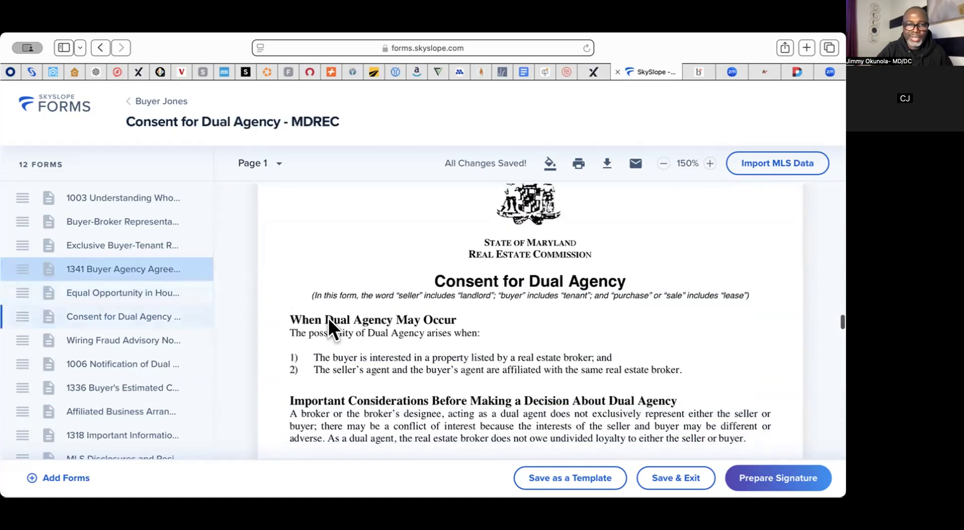
{"action": "scroll", "coordinate": [327, 317], "scroll_direction": "down", "scroll_amount": 1}
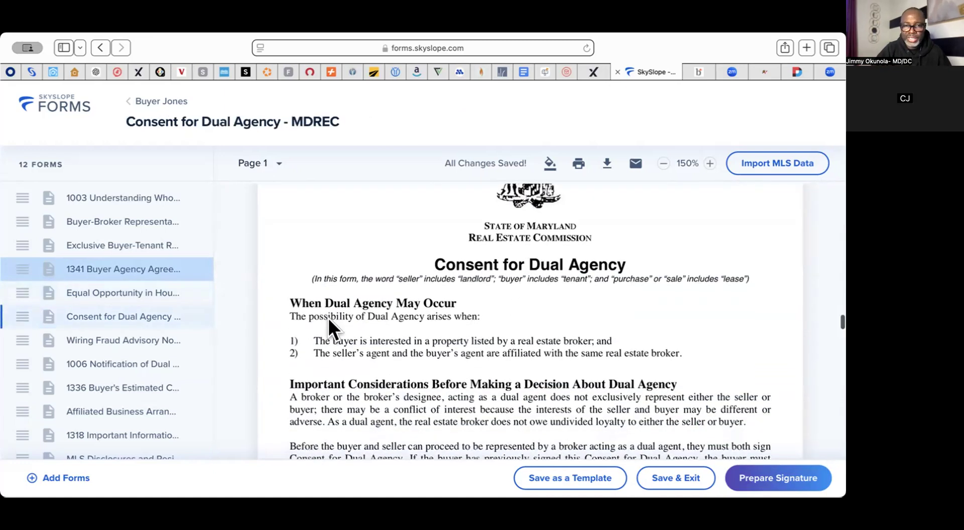
{"action": "scroll", "coordinate": [327, 317], "scroll_direction": "down", "scroll_amount": 3}
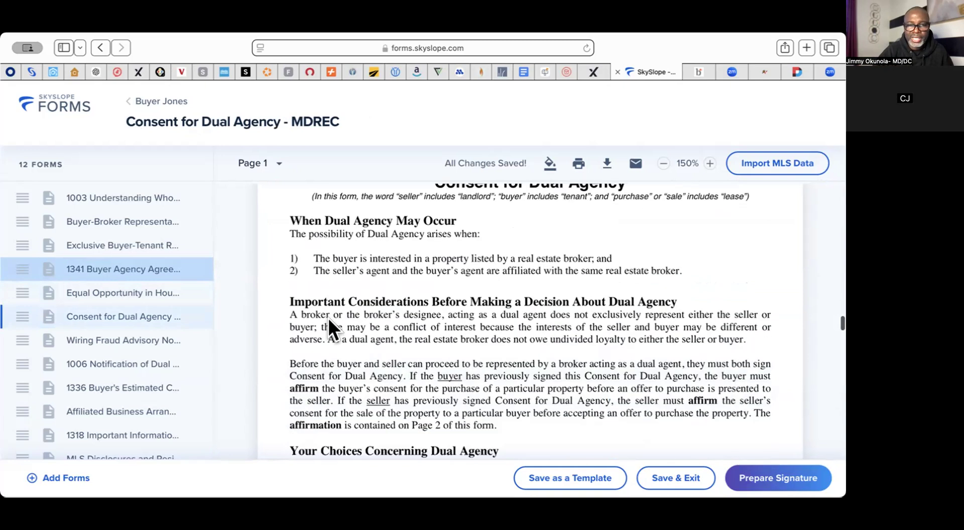
{"action": "scroll", "coordinate": [327, 318], "scroll_direction": "up", "scroll_amount": 3}
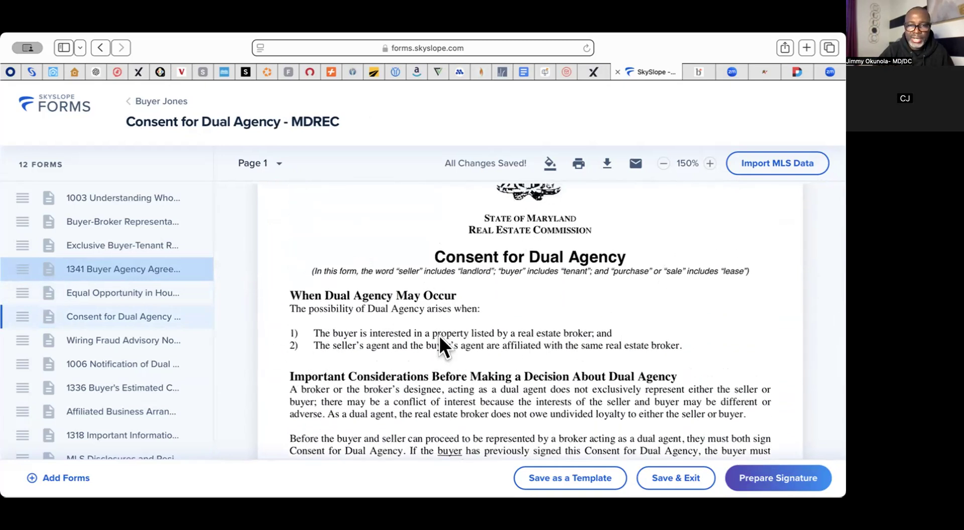
{"action": "scroll", "coordinate": [439, 337], "scroll_direction": "down", "scroll_amount": 1}
{"action": "scroll", "coordinate": [439, 335], "scroll_direction": "down", "scroll_amount": 1}
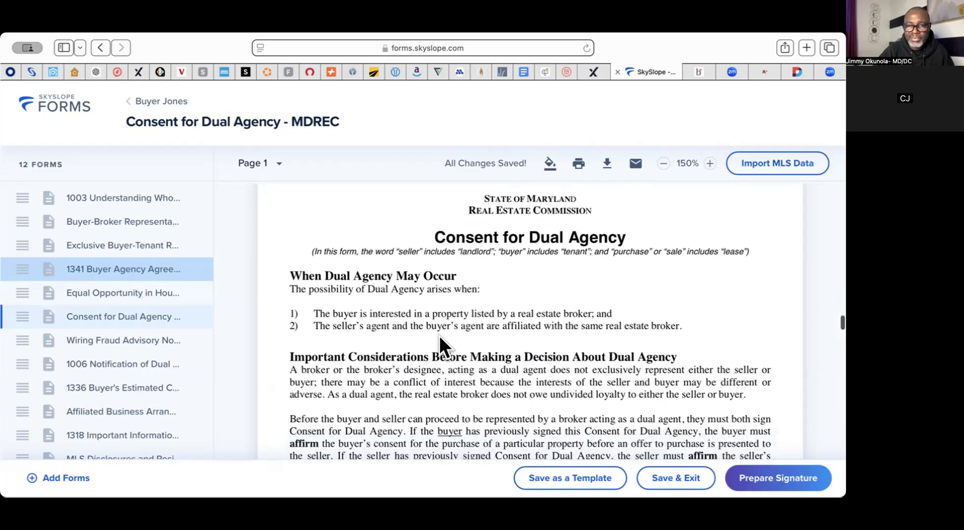
{"action": "scroll", "coordinate": [439, 335], "scroll_direction": "down", "scroll_amount": 12}
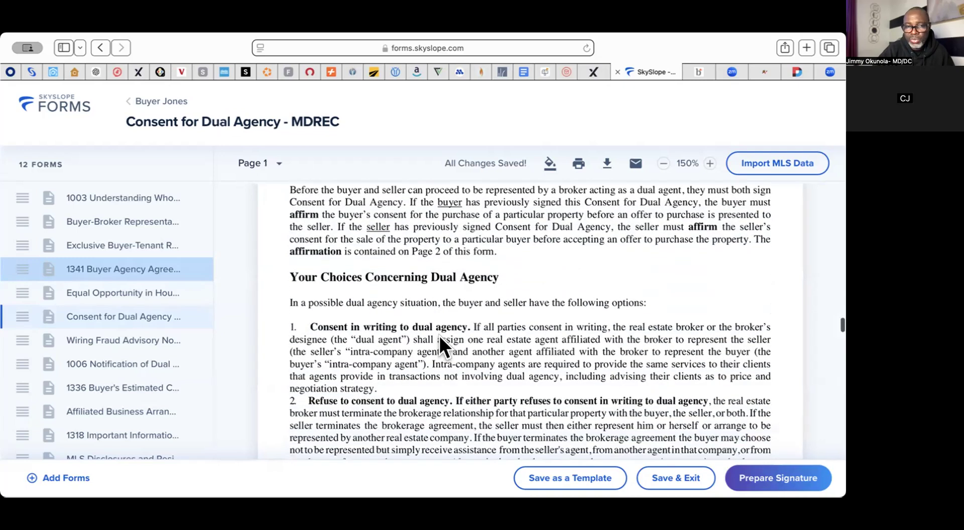
Open the Firm Name field on page 2 of the Consent for Dual Agency form, enter EXP REALTY as the brokerage name and try to save.
{"action": "scroll", "coordinate": [439, 336], "scroll_direction": "down", "scroll_amount": 5}
{"action": "scroll", "coordinate": [439, 335], "scroll_direction": "up", "scroll_amount": 2}
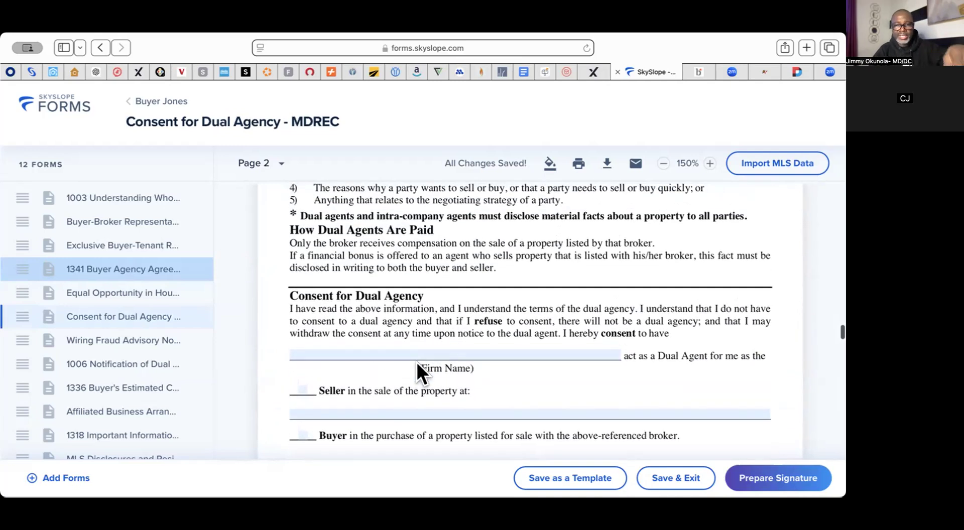
{"action": "left_click", "coordinate": [417, 355]}
{"action": "type", "text": "E"}
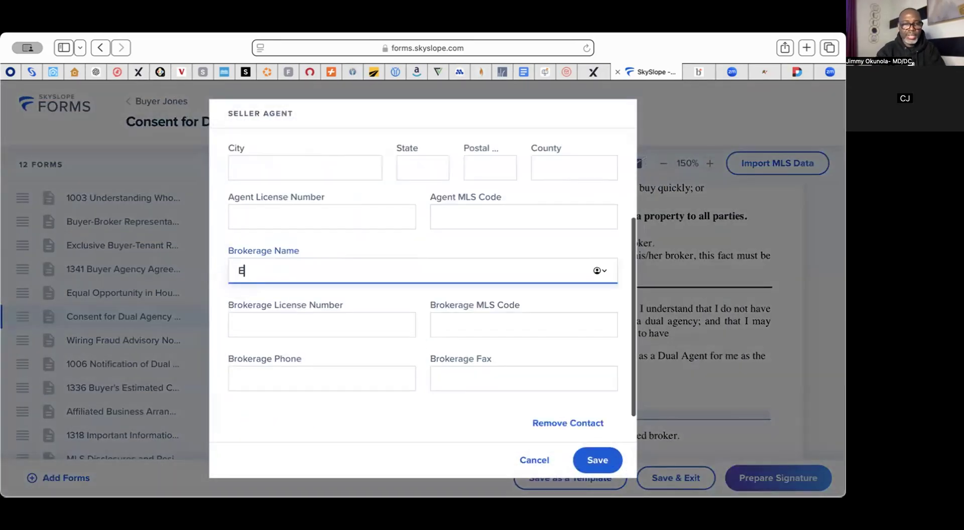
{"action": "key", "text": "Caps_Lock"}
{"action": "type", "text": "XP REALTY"}
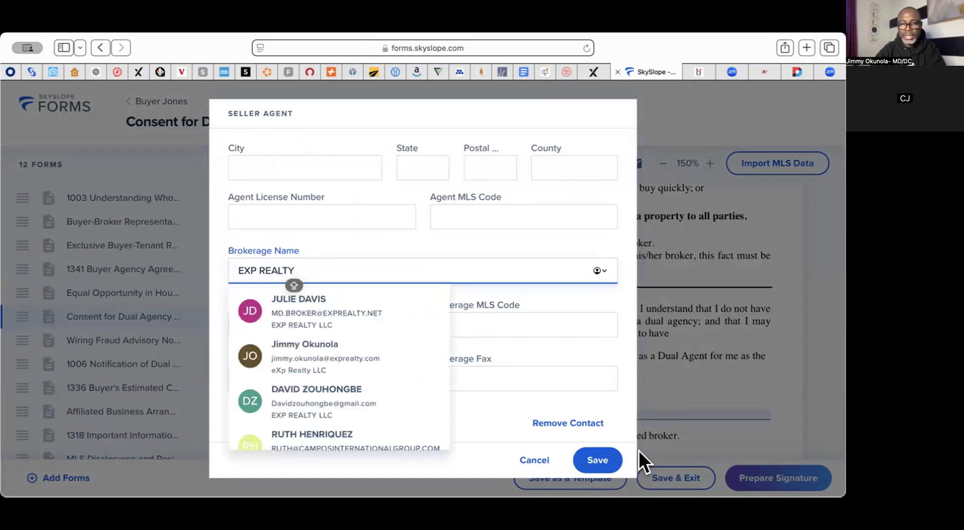
{"action": "left_click", "coordinate": [597, 461]}
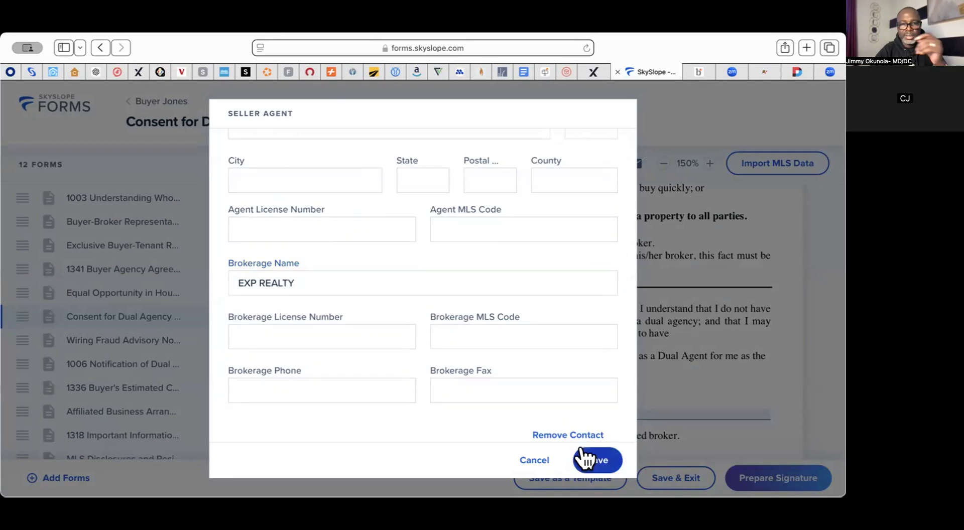
Fill in the seller agent's details from the saved Maryland broker contact and save them.
{"action": "scroll", "coordinate": [352, 279], "scroll_direction": "up", "scroll_amount": 5}
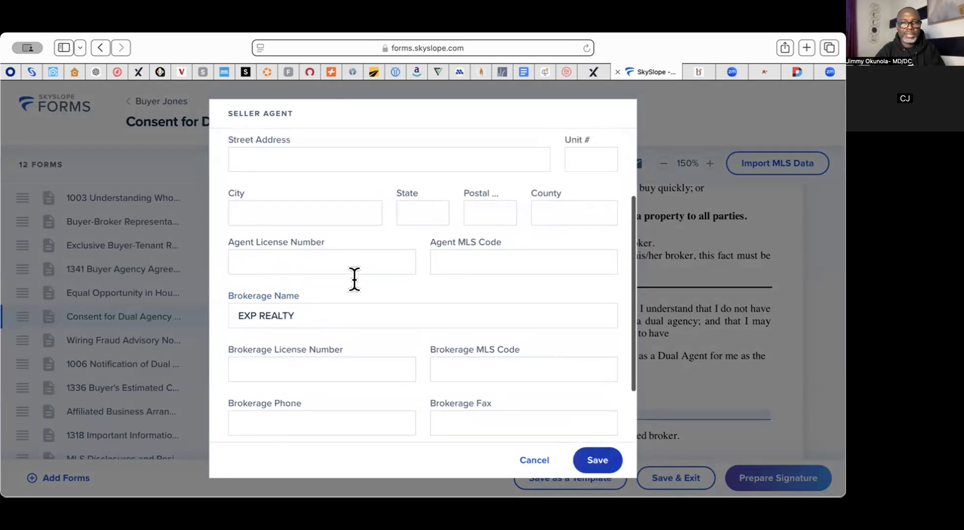
{"action": "left_click", "coordinate": [292, 184]}
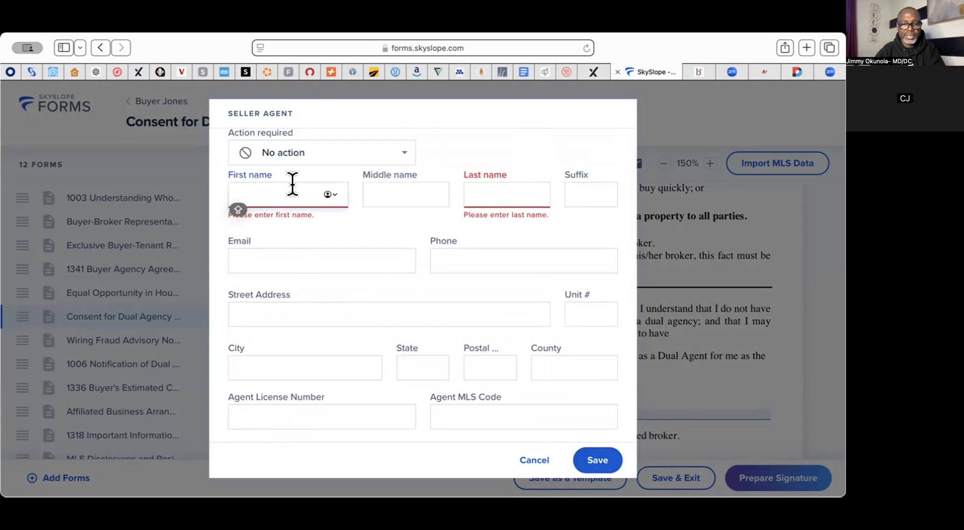
{"action": "type", "text": "JUL"}
{"action": "left_click", "coordinate": [322, 226]}
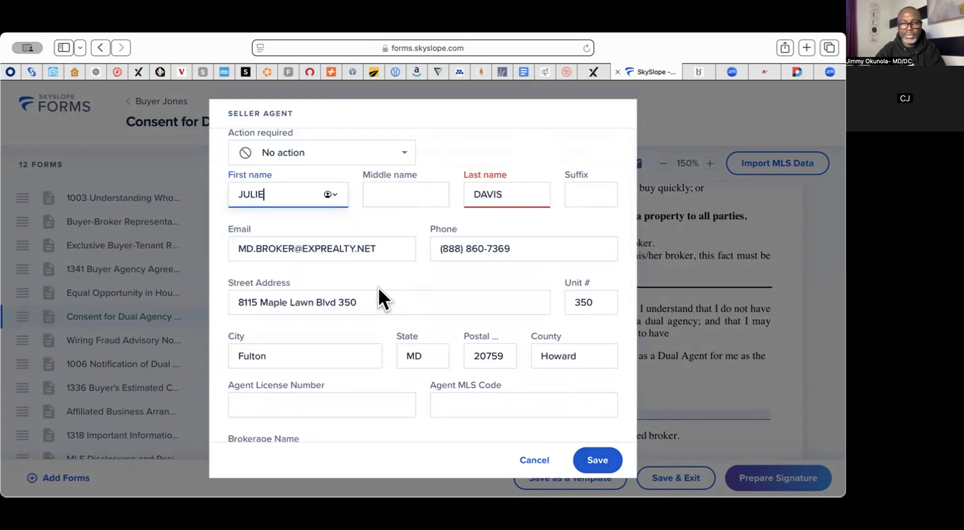
{"action": "left_click", "coordinate": [588, 464]}
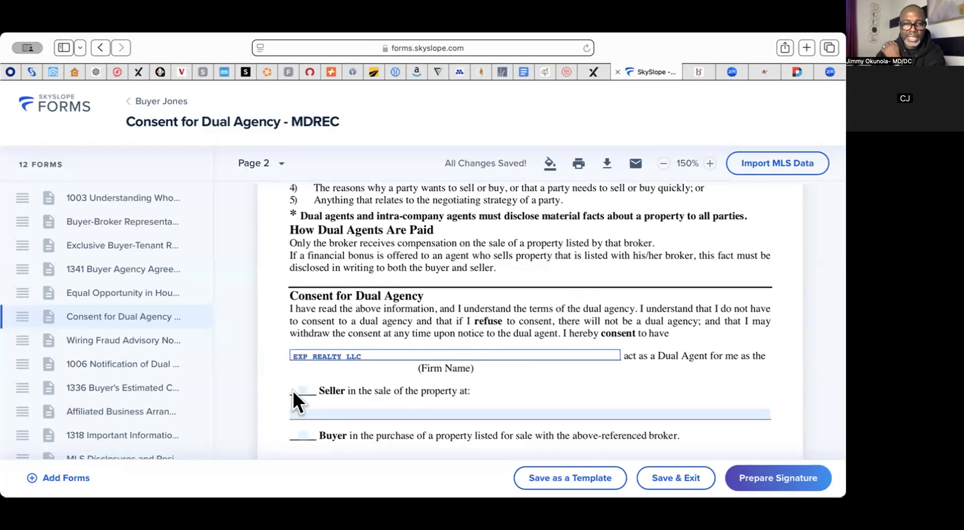
Mark the dual agency consent as applying to the Buyer in the purchase of a property listed with the broker.
{"action": "scroll", "coordinate": [363, 386], "scroll_direction": "down", "scroll_amount": 3}
{"action": "left_click", "coordinate": [302, 355]}
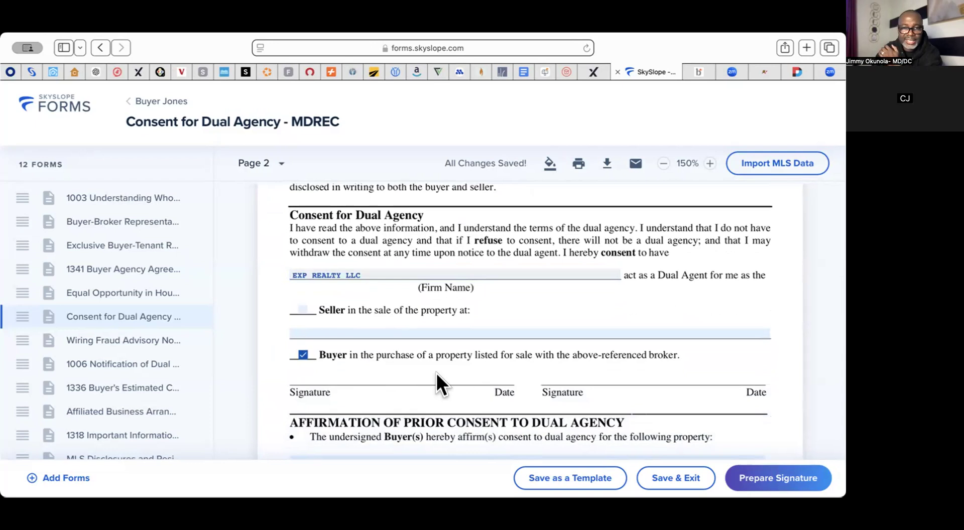
Review the confidentiality duties, consent wording and Affirmation of Prior Consent section on page 2 of the Consent for Dual Agency form.
{"action": "scroll", "coordinate": [595, 382], "scroll_direction": "up", "scroll_amount": 3}
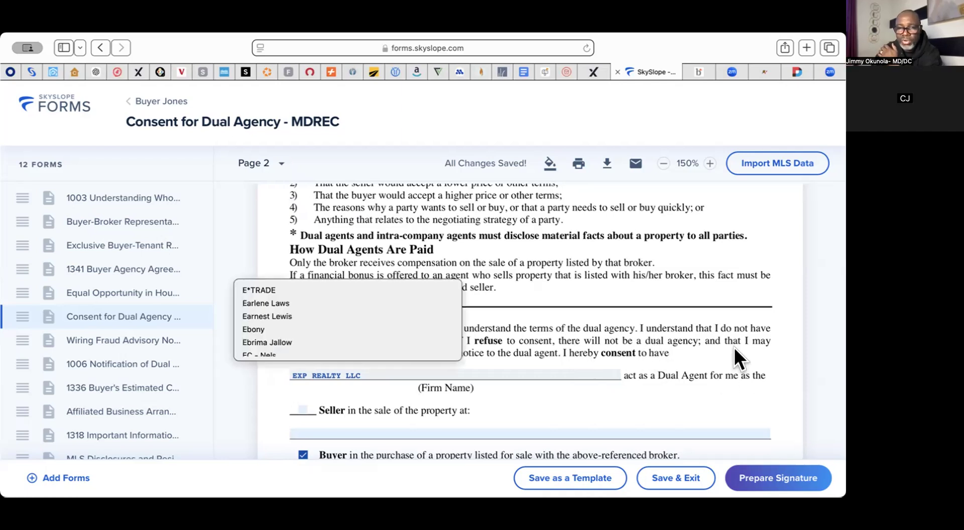
{"action": "scroll", "coordinate": [734, 348], "scroll_direction": "up", "scroll_amount": 2}
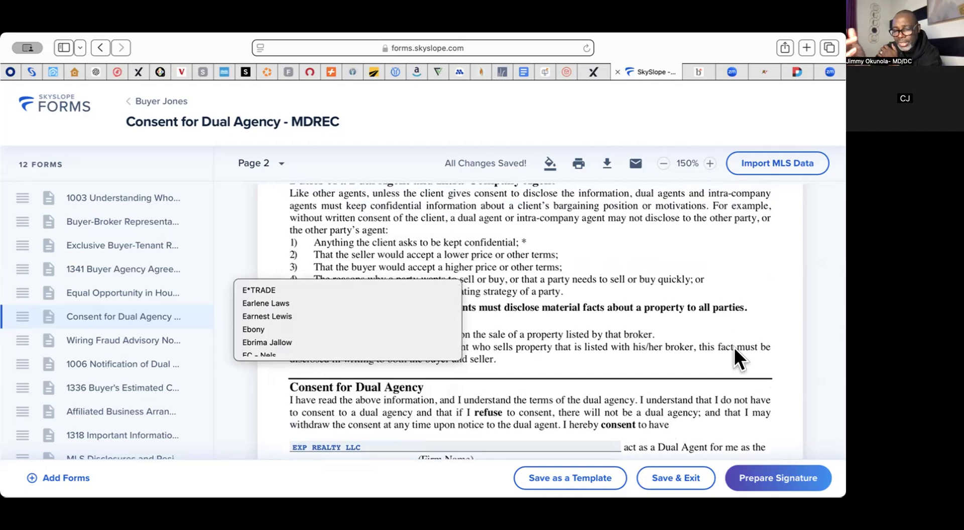
{"action": "scroll", "coordinate": [733, 347], "scroll_direction": "down", "scroll_amount": 10}
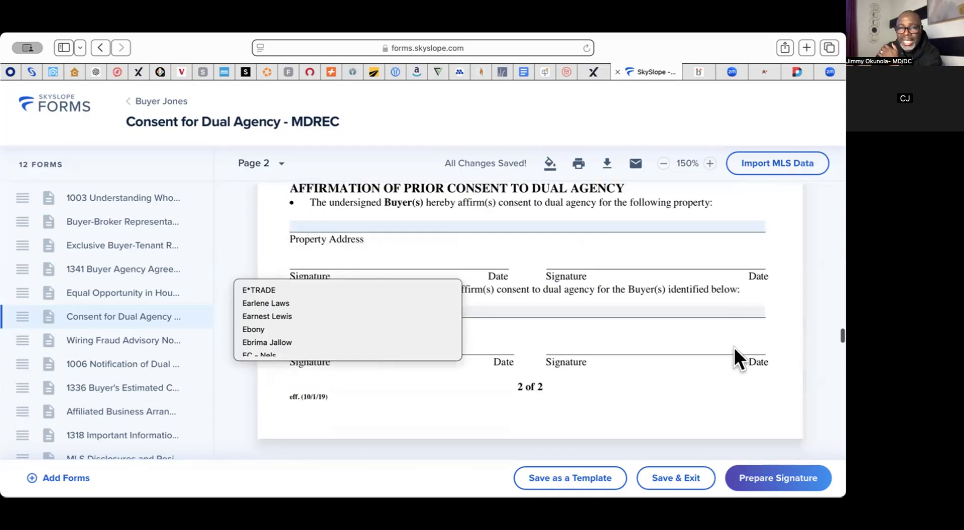
{"action": "scroll", "coordinate": [734, 348], "scroll_direction": "up", "scroll_amount": 7}
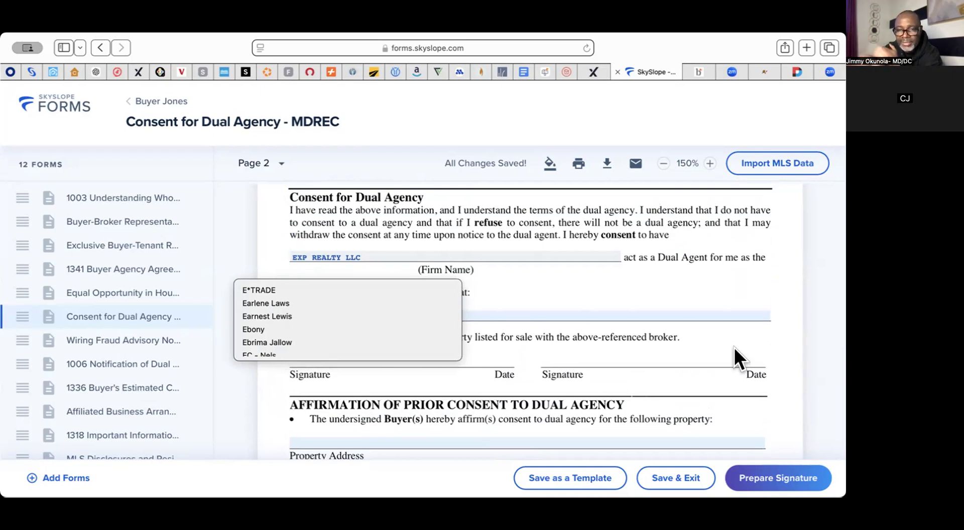
{"action": "scroll", "coordinate": [734, 347], "scroll_direction": "down", "scroll_amount": 2}
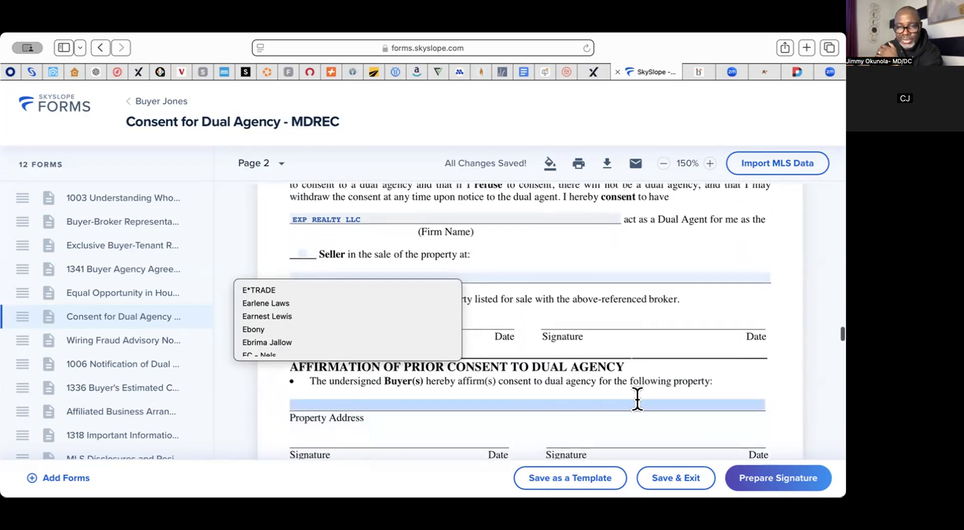
{"action": "left_click", "coordinate": [606, 401]}
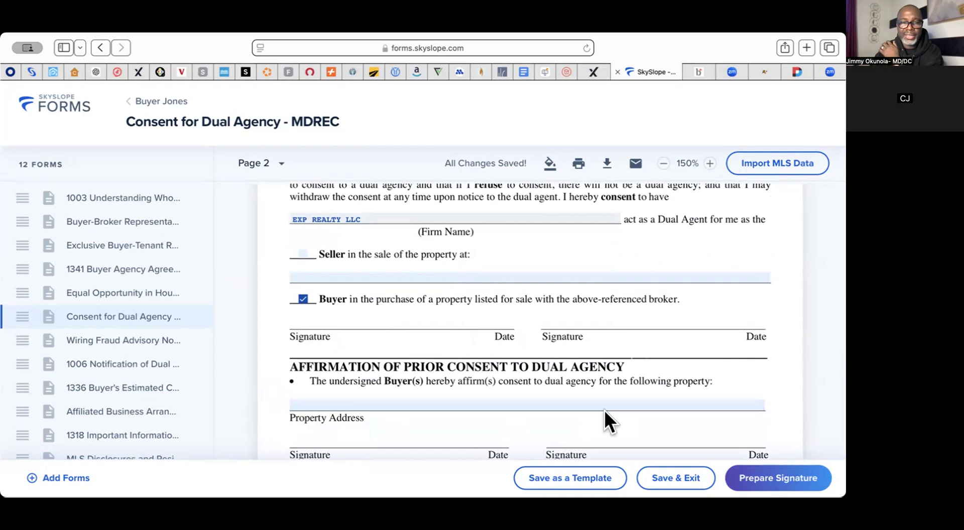
{"action": "scroll", "coordinate": [604, 411], "scroll_direction": "down", "scroll_amount": 1}
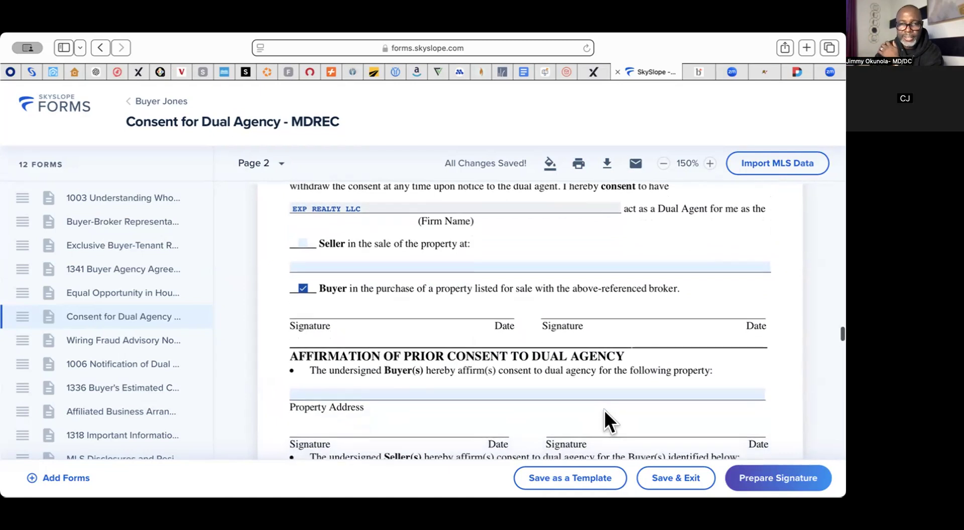
{"action": "scroll", "coordinate": [604, 410], "scroll_direction": "up", "scroll_amount": 2}
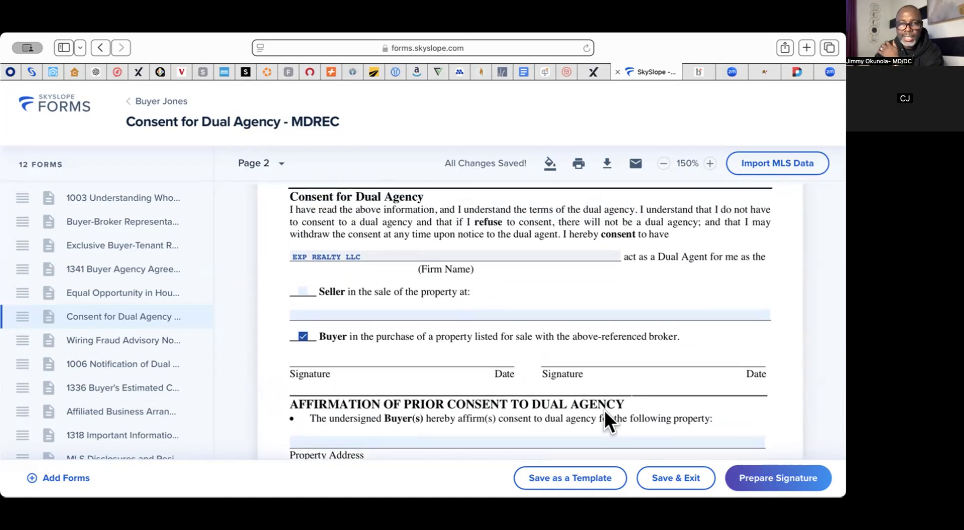
{"action": "scroll", "coordinate": [604, 420], "scroll_direction": "up", "scroll_amount": 1}
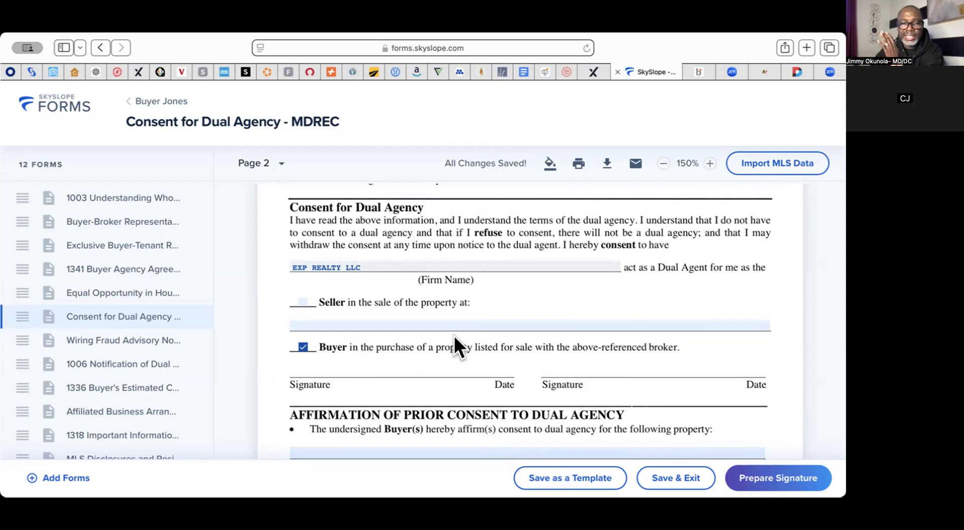
{"action": "scroll", "coordinate": [454, 335], "scroll_direction": "down", "scroll_amount": 3}
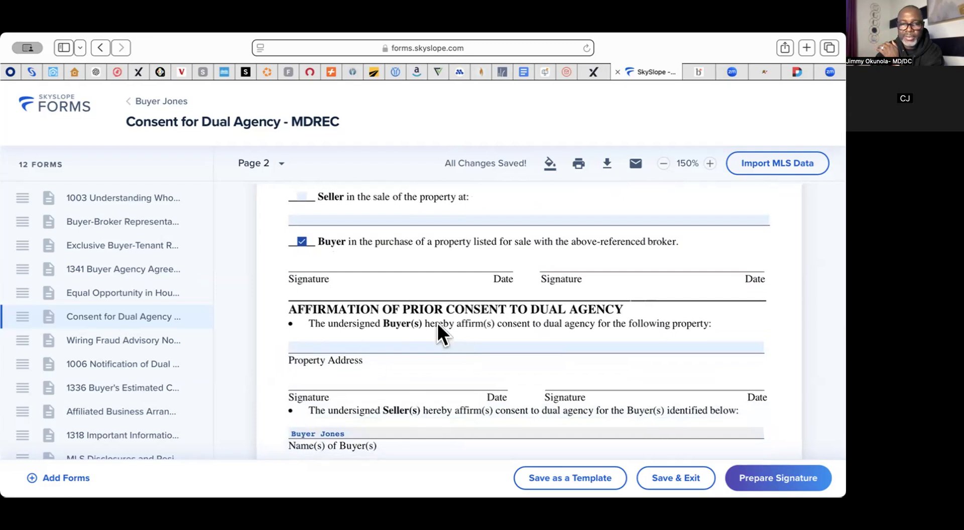
{"action": "scroll", "coordinate": [439, 360], "scroll_direction": "down", "scroll_amount": 2}
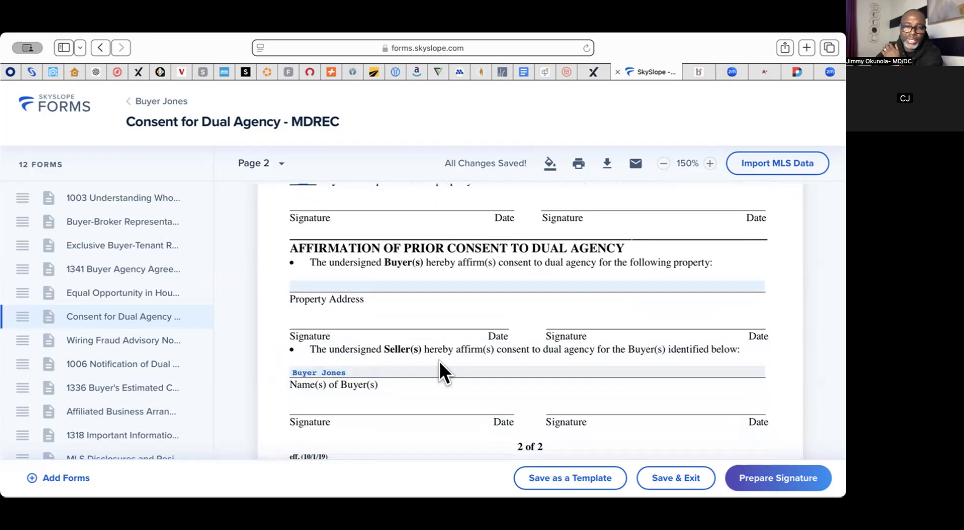
{"action": "scroll", "coordinate": [439, 361], "scroll_direction": "down", "scroll_amount": 4}
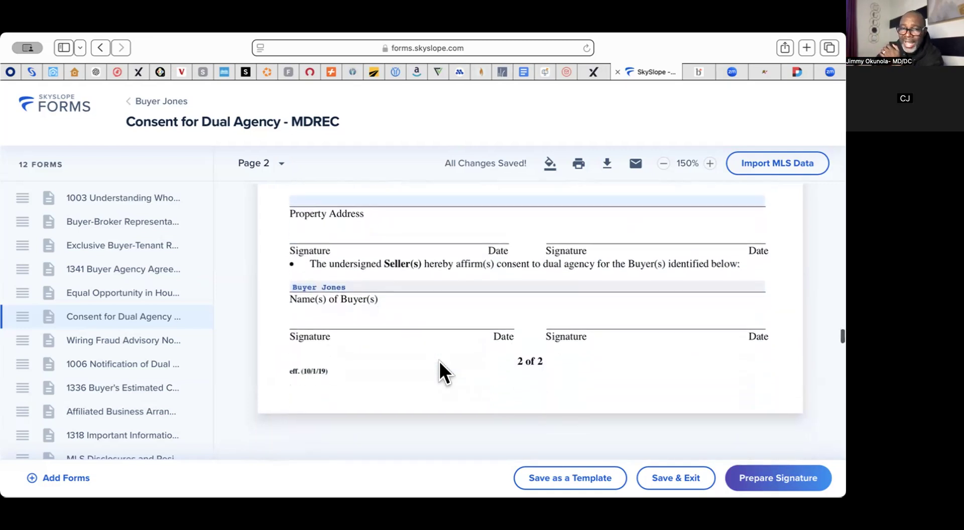
Look through the Wiring Fraud Advisory Notice and its signature lines, and continue to the 1006 Notification of Dual Agency Within a Team.
{"action": "scroll", "coordinate": [438, 361], "scroll_direction": "down", "scroll_amount": 5}
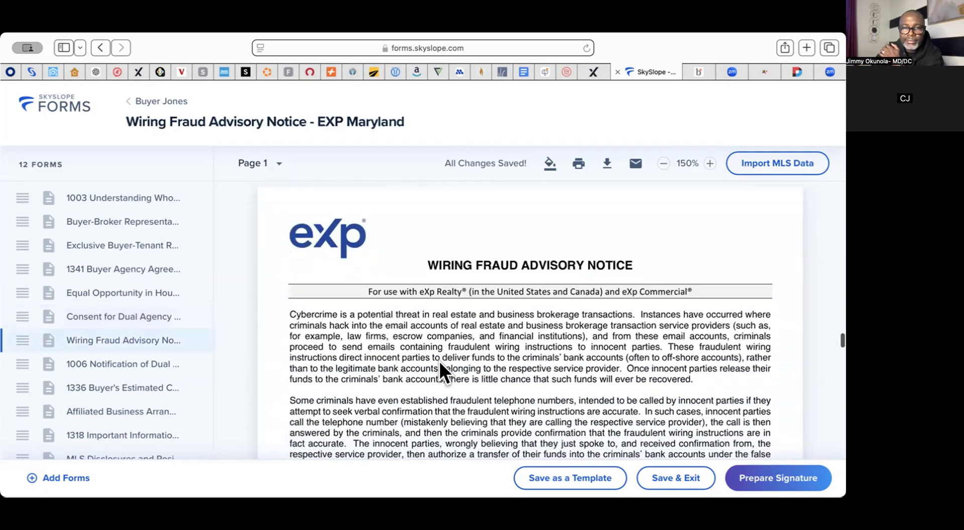
{"action": "scroll", "coordinate": [438, 361], "scroll_direction": "down", "scroll_amount": 5}
{"action": "scroll", "coordinate": [439, 361], "scroll_direction": "down", "scroll_amount": 5}
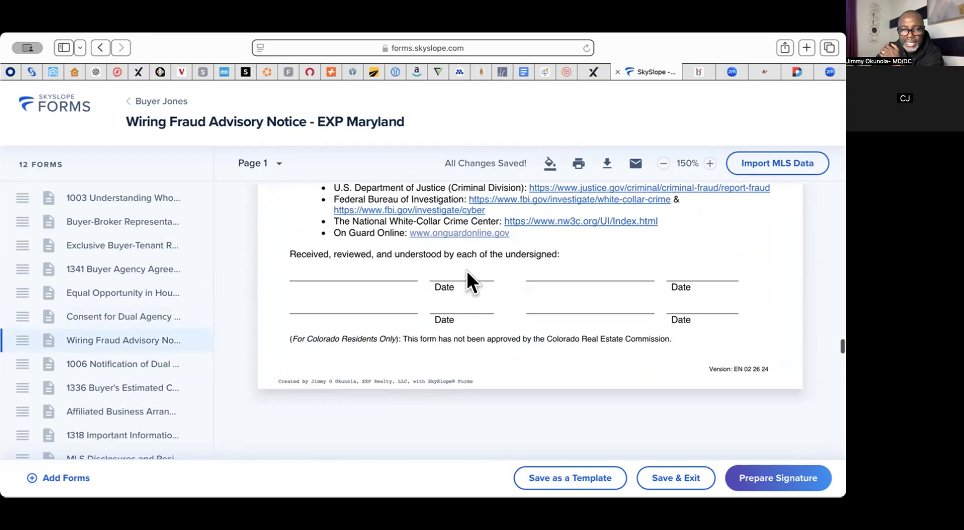
{"action": "scroll", "coordinate": [465, 270], "scroll_direction": "down", "scroll_amount": 4}
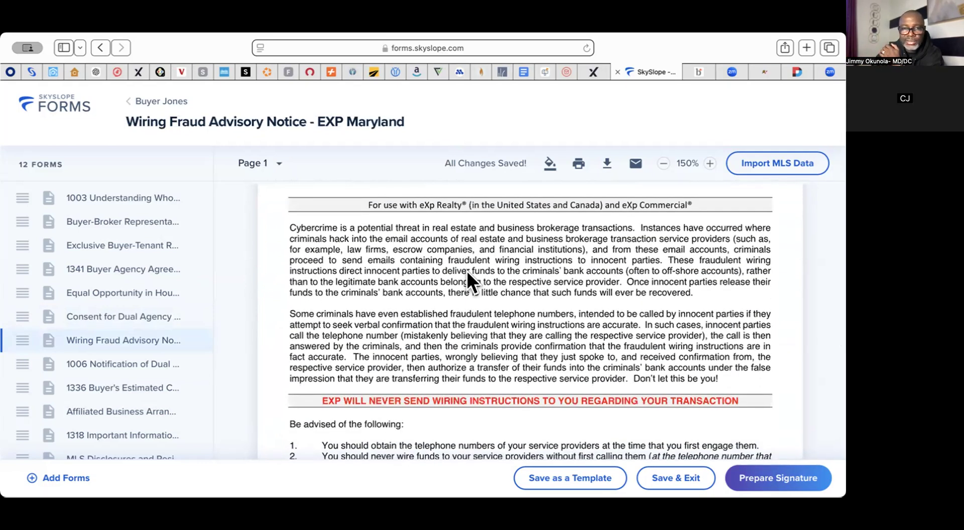
{"action": "scroll", "coordinate": [465, 270], "scroll_direction": "down", "scroll_amount": 1}
{"action": "scroll", "coordinate": [466, 270], "scroll_direction": "down", "scroll_amount": 5}
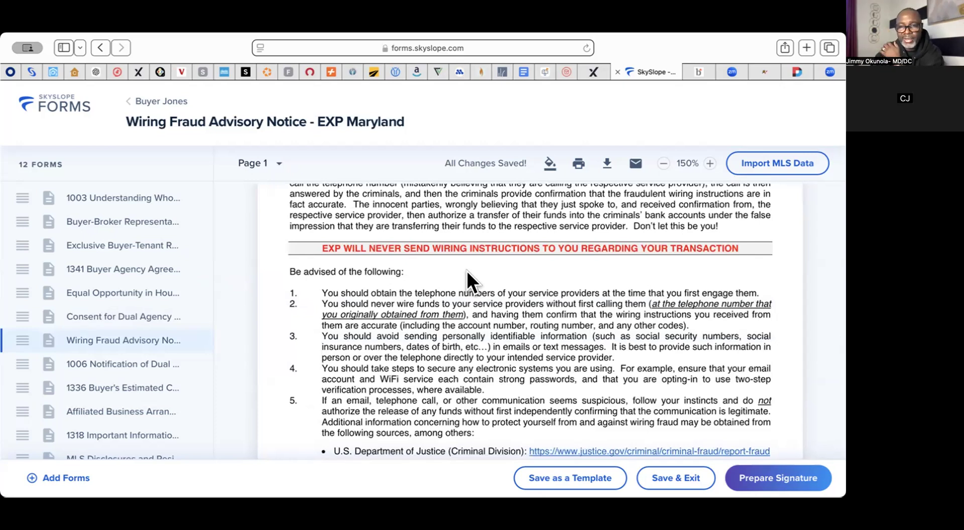
{"action": "scroll", "coordinate": [465, 270], "scroll_direction": "down", "scroll_amount": 15}
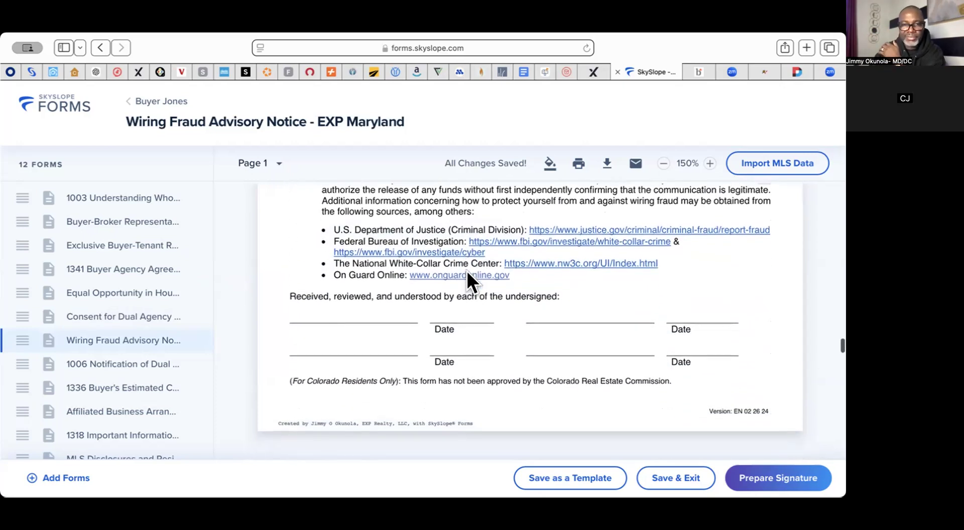
{"action": "scroll", "coordinate": [466, 270], "scroll_direction": "down", "scroll_amount": 3}
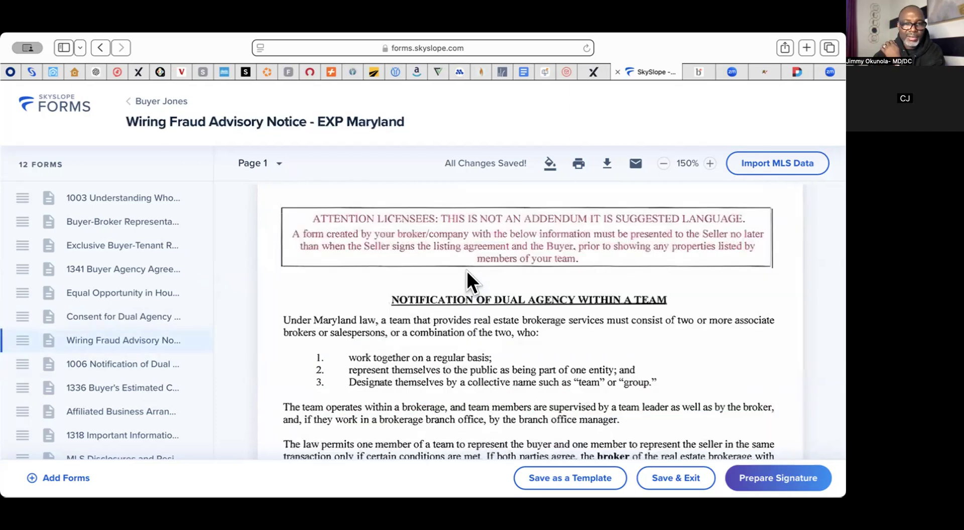
{"action": "scroll", "coordinate": [466, 270], "scroll_direction": "down", "scroll_amount": 3}
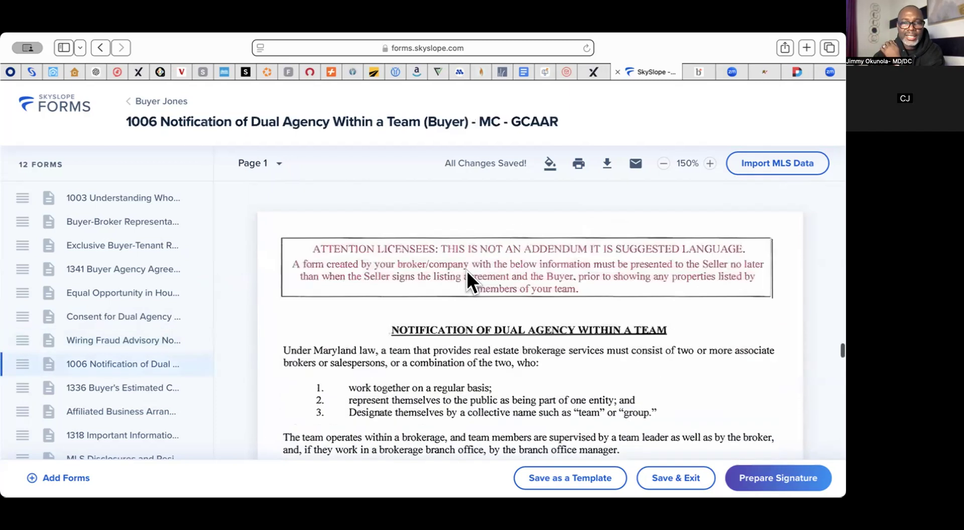
Review the 1006 Notification of Dual Agency Within a Team, including the licensee notice, team rules, dual agency conditions and acknowledgment signature lines.
{"action": "scroll", "coordinate": [466, 270], "scroll_direction": "down", "scroll_amount": 2}
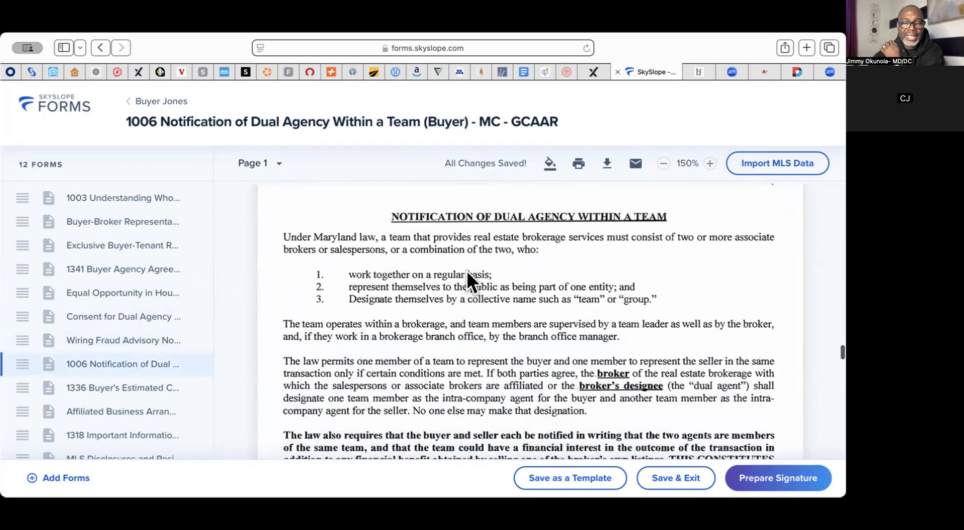
{"action": "scroll", "coordinate": [467, 271], "scroll_direction": "down", "scroll_amount": 1}
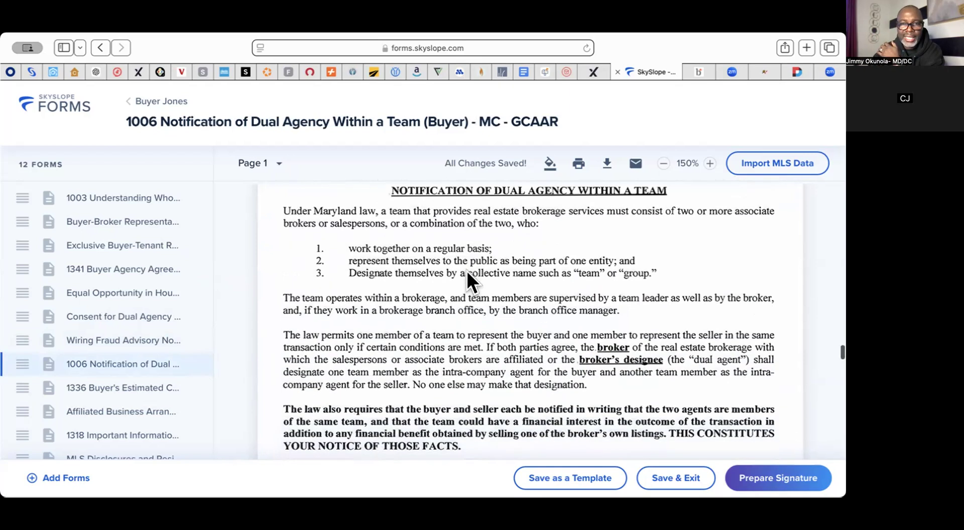
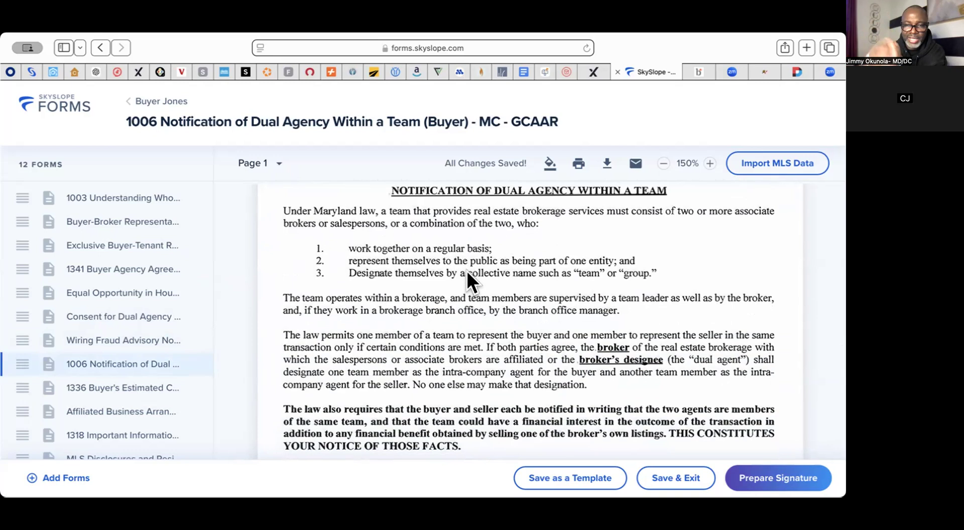
{"action": "scroll", "coordinate": [522, 296], "scroll_direction": "up", "scroll_amount": 1}
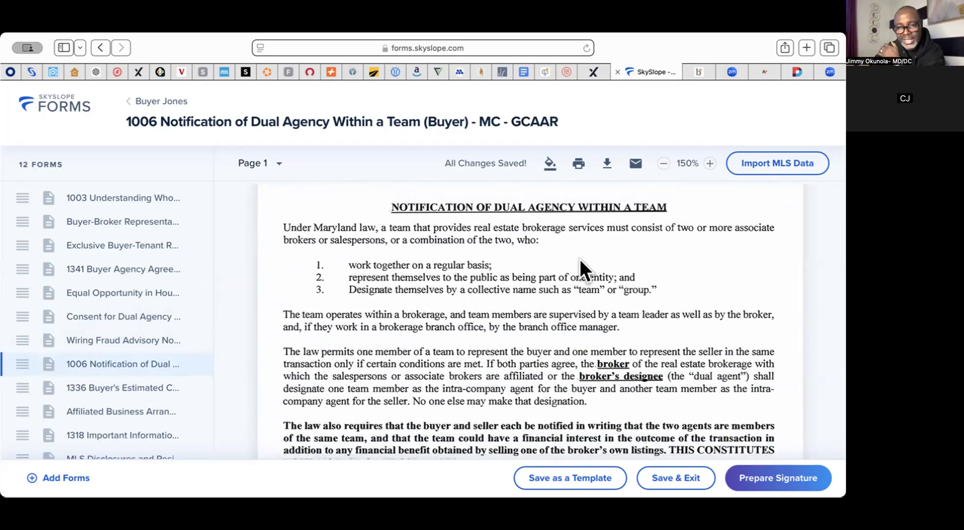
{"action": "scroll", "coordinate": [579, 259], "scroll_direction": "down", "scroll_amount": 10}
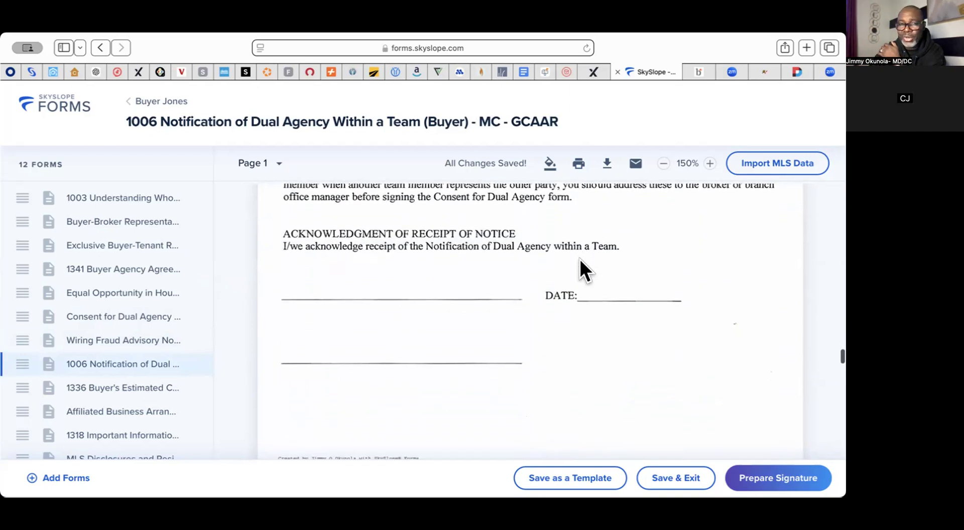
{"action": "scroll", "coordinate": [581, 260], "scroll_direction": "up", "scroll_amount": 8}
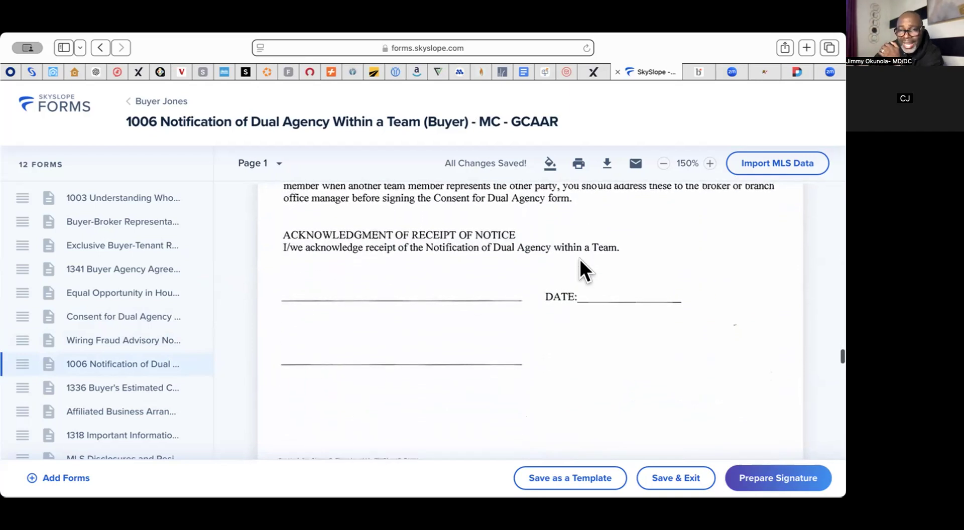
{"action": "scroll", "coordinate": [581, 260], "scroll_direction": "up", "scroll_amount": 4}
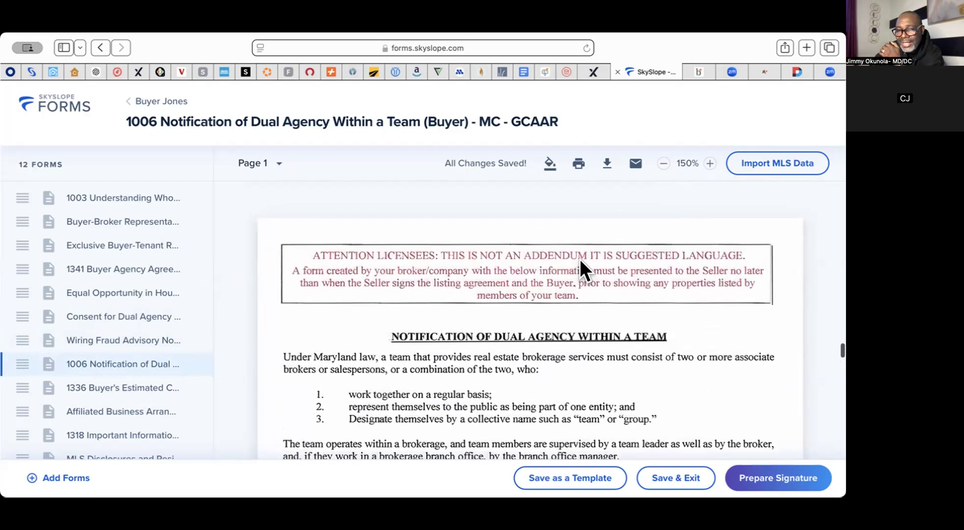
{"action": "scroll", "coordinate": [579, 259], "scroll_direction": "up", "scroll_amount": 2}
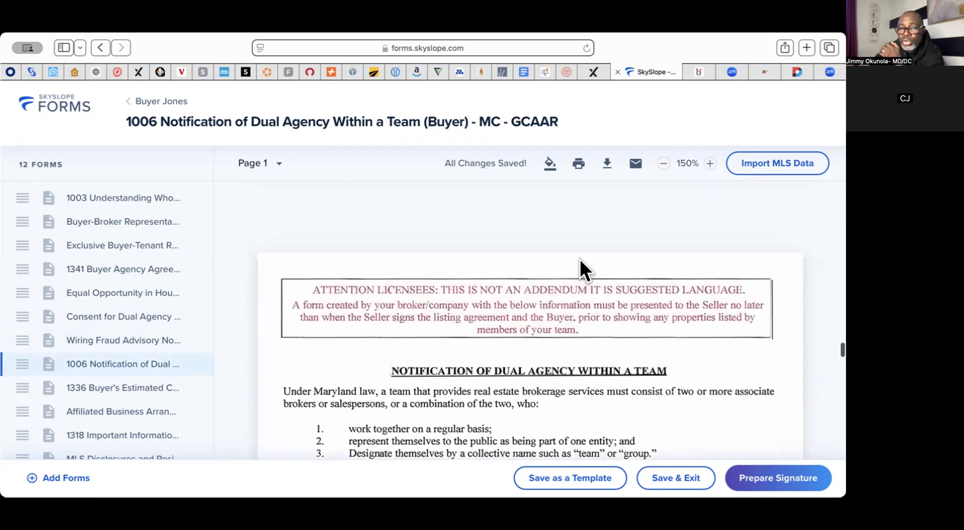
{"action": "scroll", "coordinate": [579, 259], "scroll_direction": "down", "scroll_amount": 5}
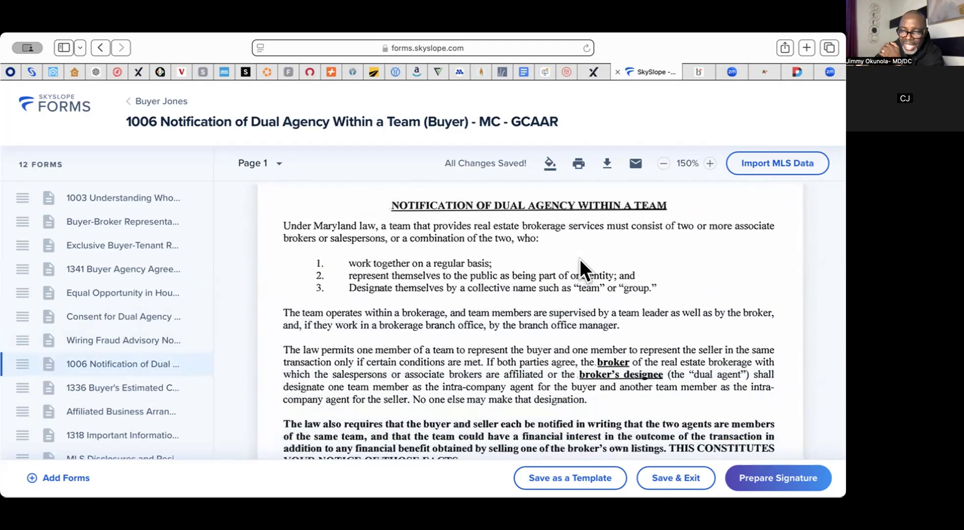
{"action": "scroll", "coordinate": [580, 259], "scroll_direction": "down", "scroll_amount": 5}
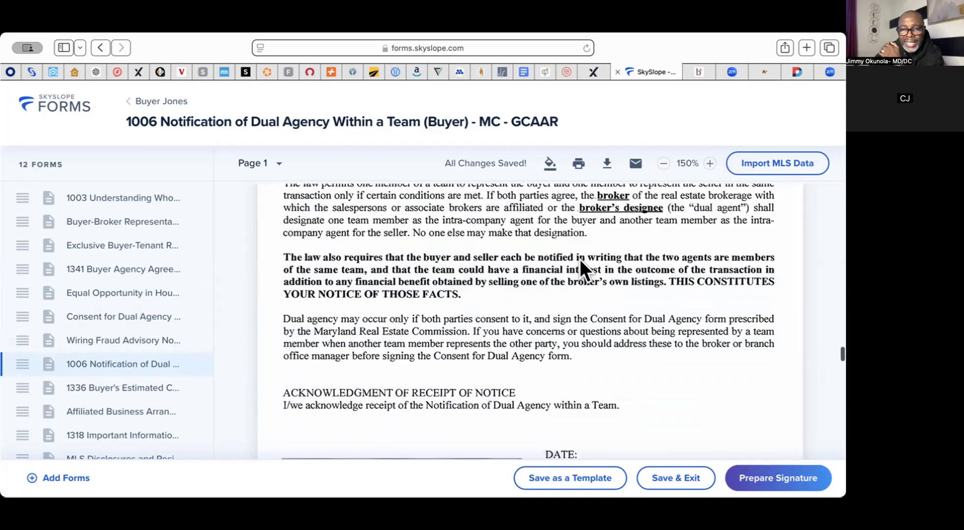
{"action": "scroll", "coordinate": [579, 259], "scroll_direction": "down", "scroll_amount": 1}
{"action": "scroll", "coordinate": [579, 259], "scroll_direction": "down", "scroll_amount": 5}
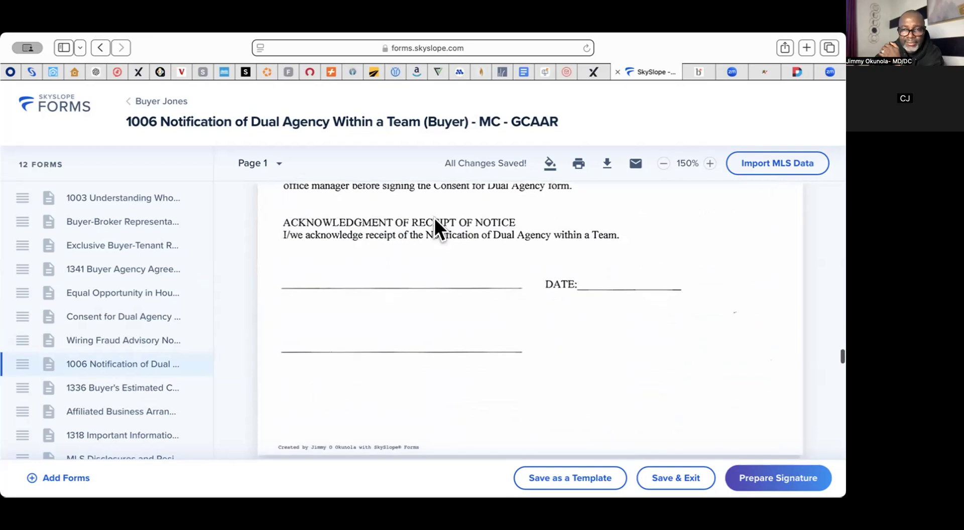
{"action": "scroll", "coordinate": [435, 344], "scroll_direction": "down", "scroll_amount": 6}
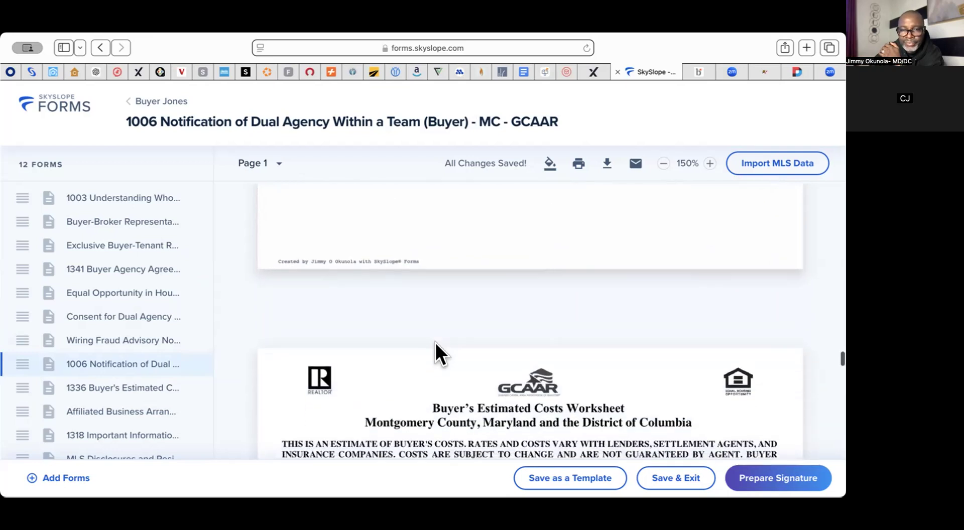
{"action": "scroll", "coordinate": [435, 343], "scroll_direction": "up", "scroll_amount": 10}
Look through the 1336 Buyer's Estimated Costs Worksheet, covering transfer and recordation charges, lender fees, title fees, settlement funds and the receipt acknowledgment.
{"action": "scroll", "coordinate": [435, 342], "scroll_direction": "down", "scroll_amount": 10}
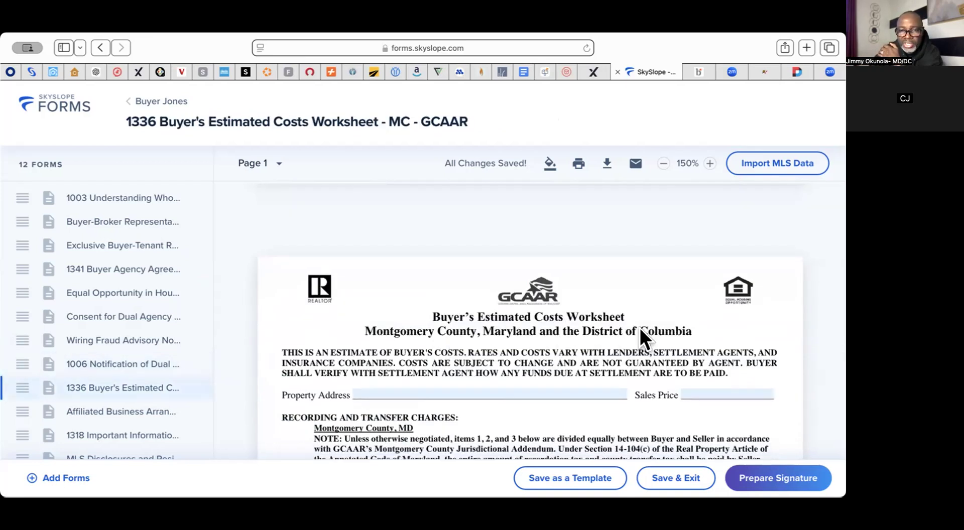
{"action": "scroll", "coordinate": [640, 328], "scroll_direction": "down", "scroll_amount": 5}
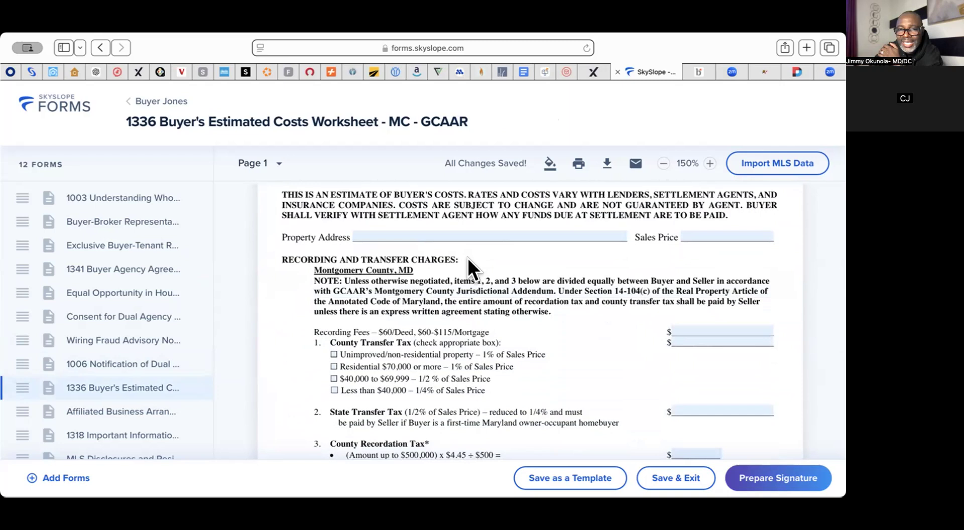
{"action": "scroll", "coordinate": [468, 258], "scroll_direction": "down", "scroll_amount": 1}
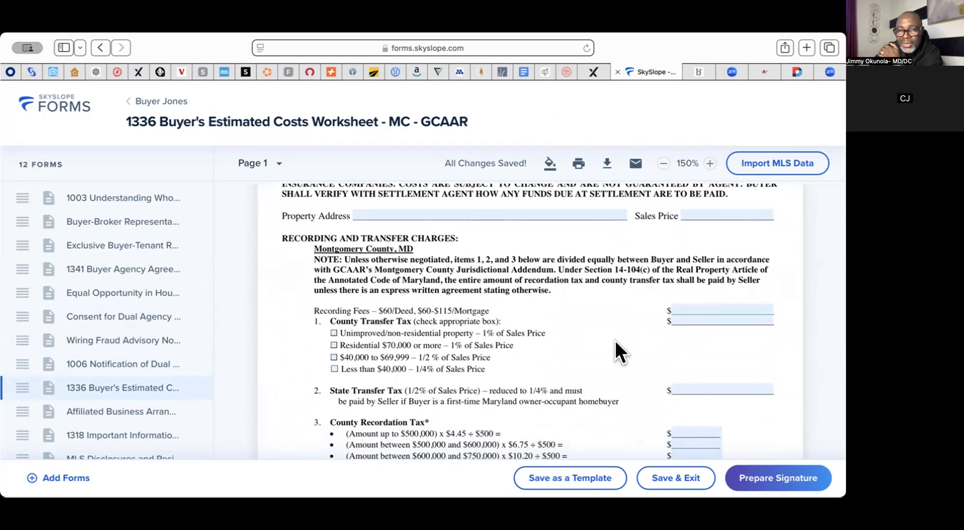
{"action": "scroll", "coordinate": [615, 341], "scroll_direction": "down", "scroll_amount": 2}
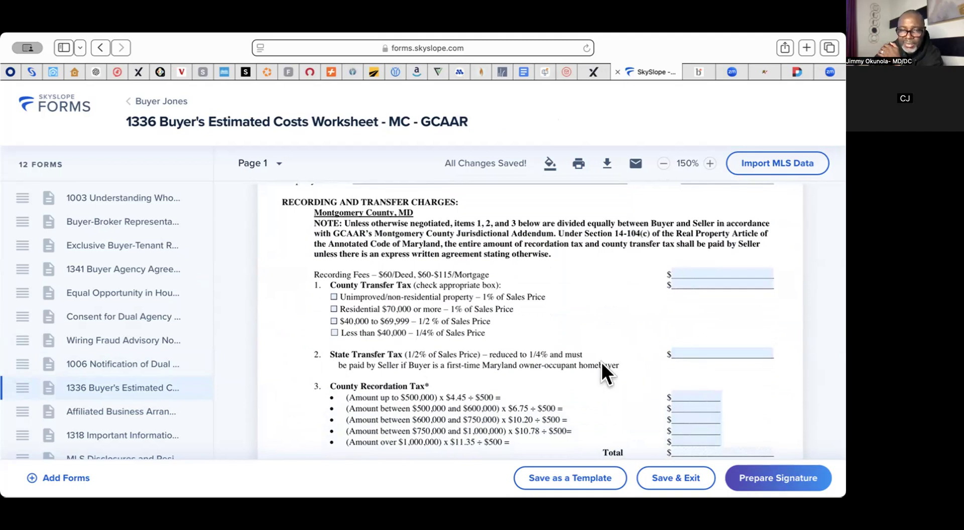
{"action": "scroll", "coordinate": [602, 362], "scroll_direction": "down", "scroll_amount": 4}
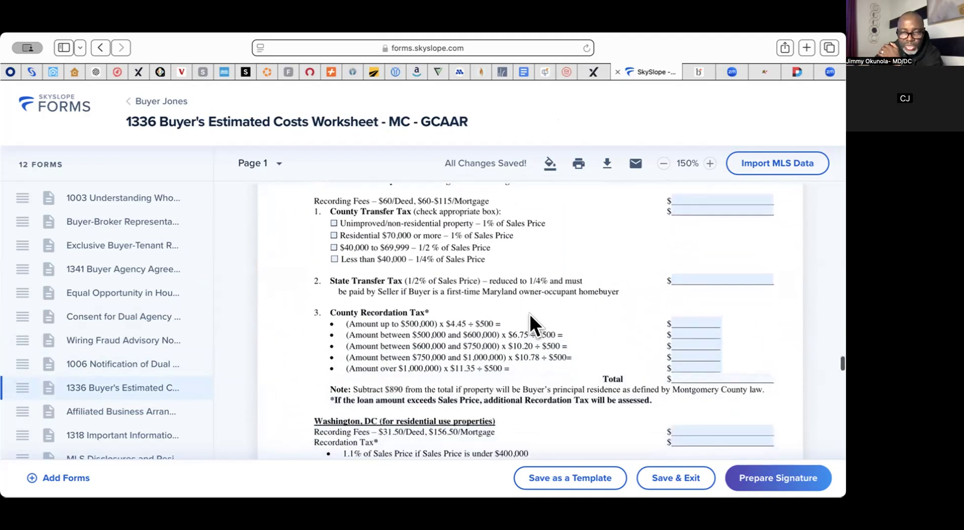
{"action": "scroll", "coordinate": [529, 314], "scroll_direction": "down", "scroll_amount": 6}
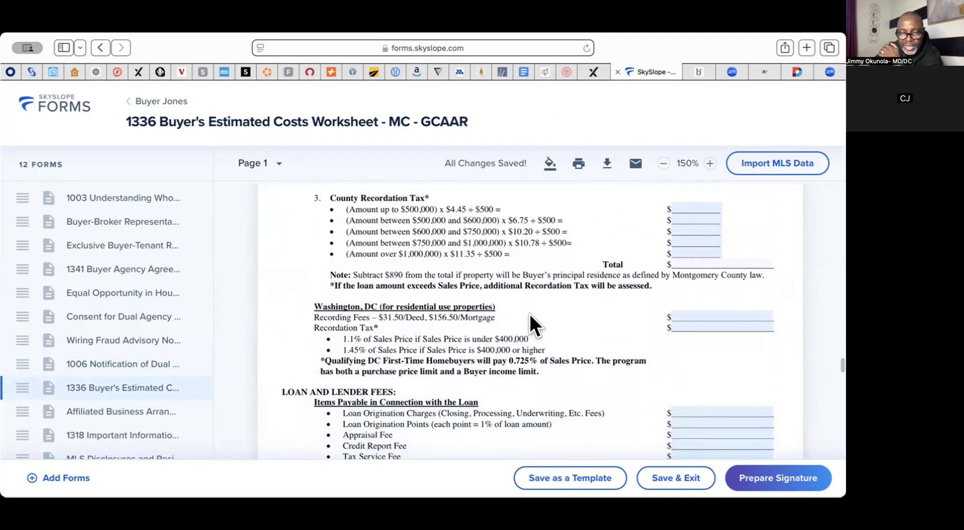
{"action": "scroll", "coordinate": [529, 314], "scroll_direction": "down", "scroll_amount": 3}
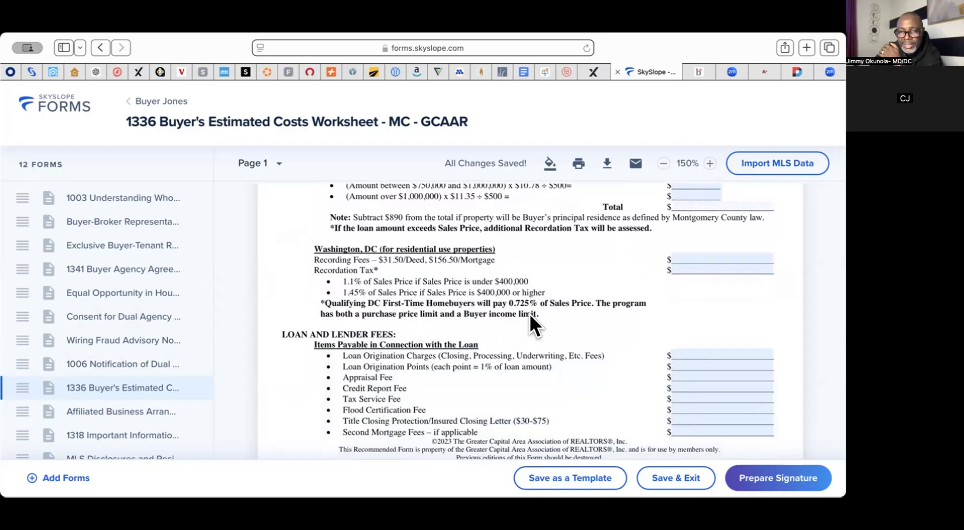
{"action": "scroll", "coordinate": [529, 314], "scroll_direction": "down", "scroll_amount": 10}
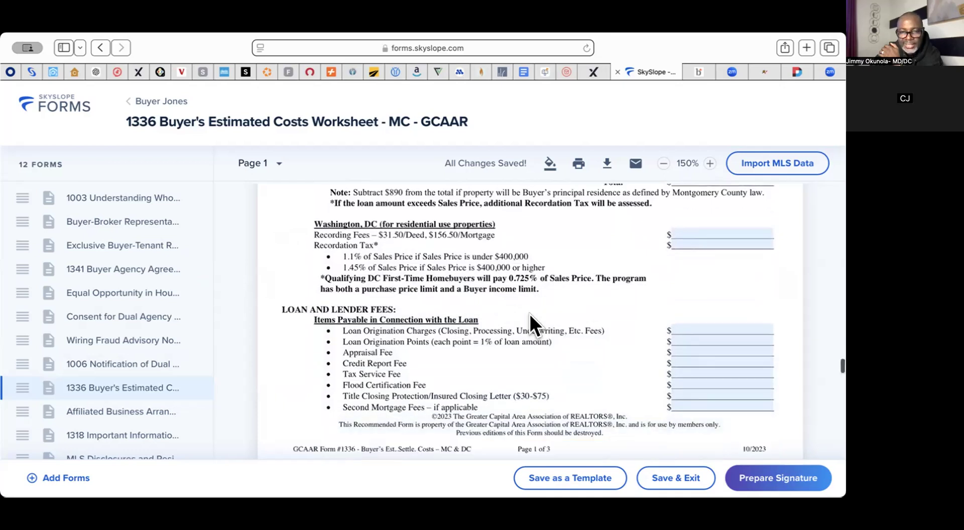
{"action": "scroll", "coordinate": [529, 314], "scroll_direction": "down", "scroll_amount": 7}
{"action": "scroll", "coordinate": [529, 314], "scroll_direction": "down", "scroll_amount": 10}
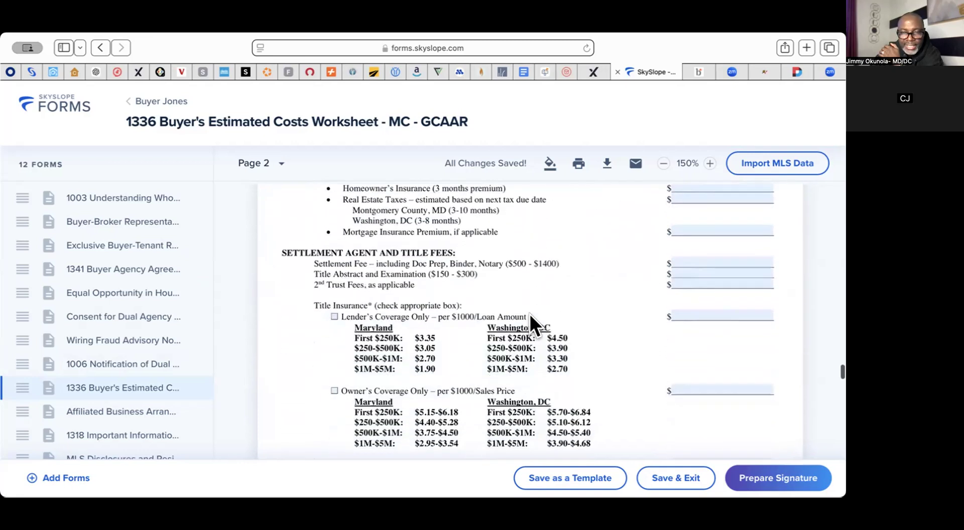
{"action": "scroll", "coordinate": [529, 314], "scroll_direction": "down", "scroll_amount": 20}
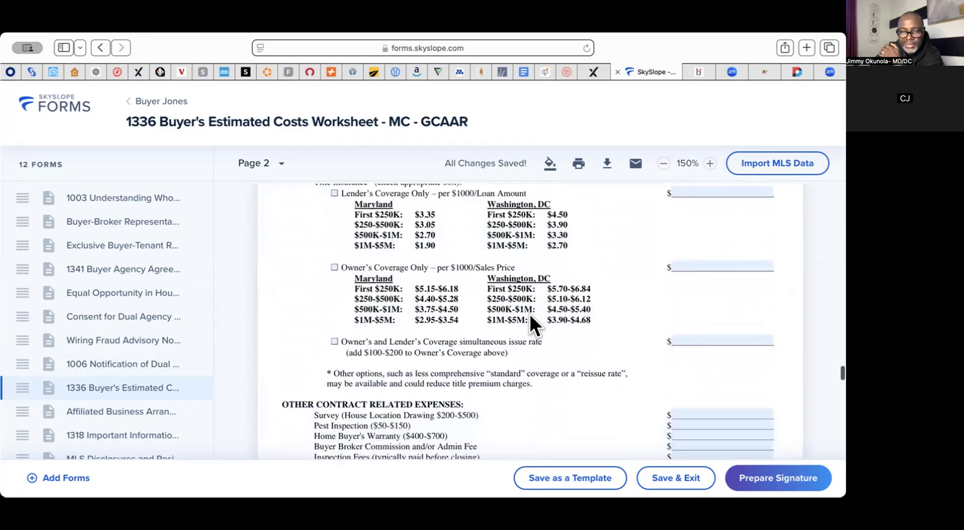
{"action": "scroll", "coordinate": [529, 314], "scroll_direction": "down", "scroll_amount": 12}
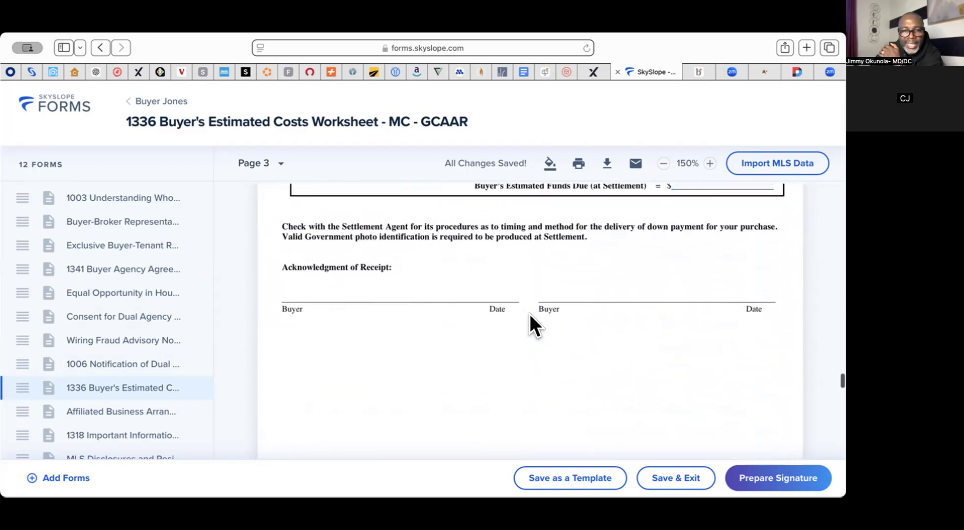
{"action": "scroll", "coordinate": [529, 314], "scroll_direction": "up", "scroll_amount": 14}
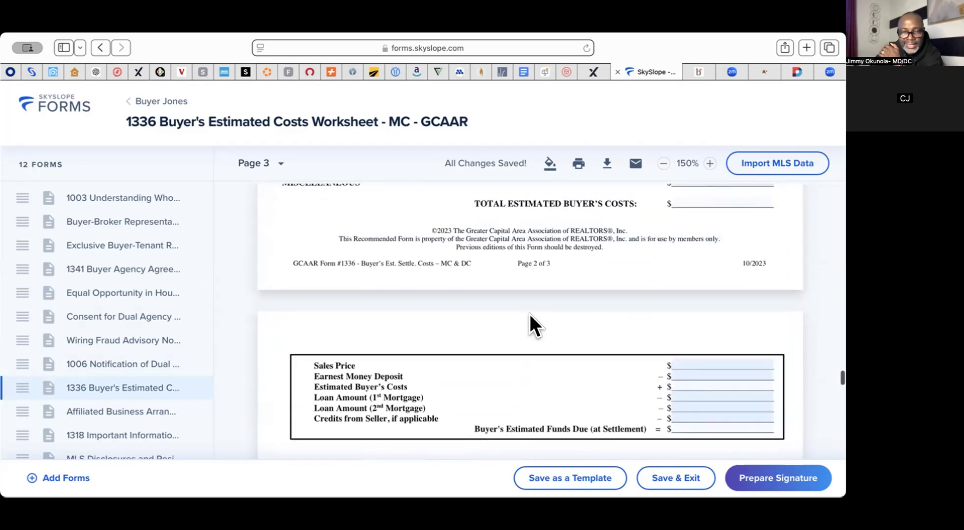
Set the date on page 1 of the Affiliated Business Arrangement Disclosure Statement to 12/13/2024.
{"action": "scroll", "coordinate": [529, 315], "scroll_direction": "down", "scroll_amount": 20}
{"action": "scroll", "coordinate": [529, 314], "scroll_direction": "down", "scroll_amount": 3}
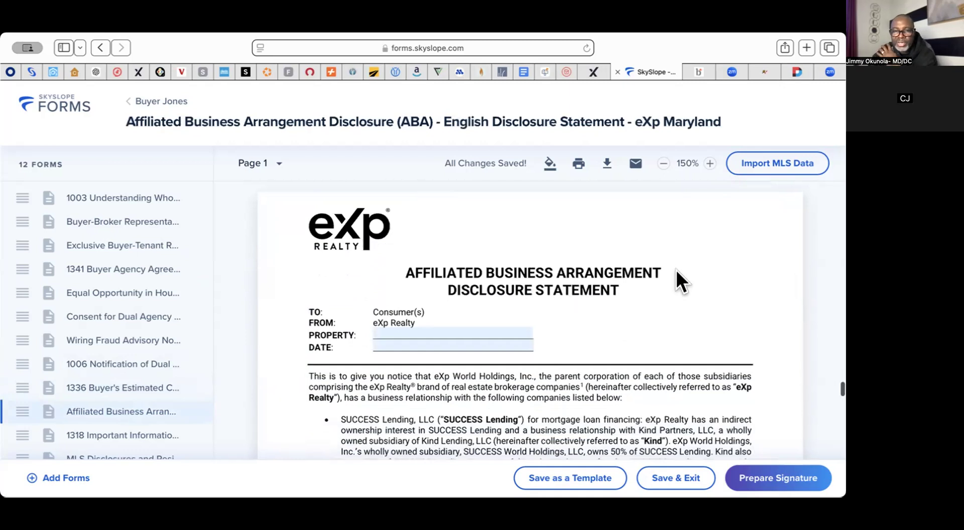
{"action": "scroll", "coordinate": [440, 337], "scroll_direction": "down", "scroll_amount": 1}
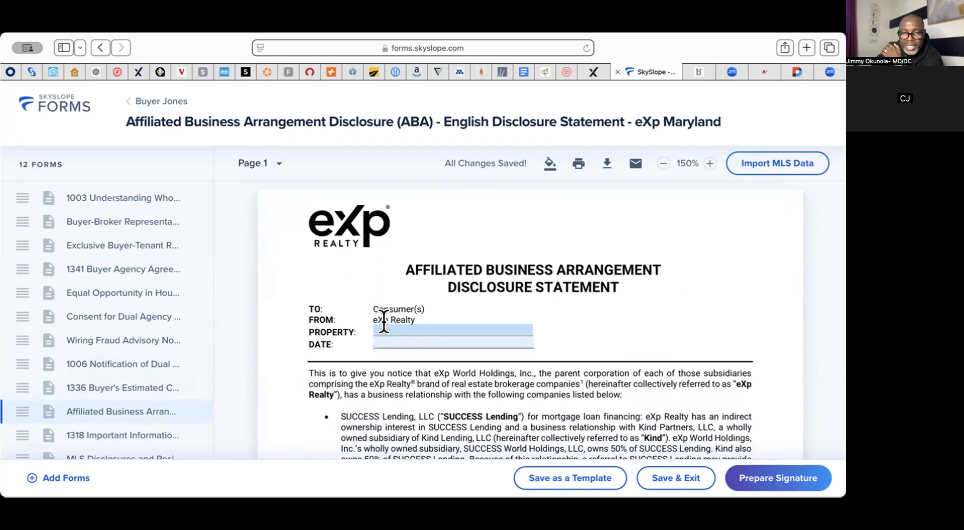
{"action": "left_click", "coordinate": [458, 341]}
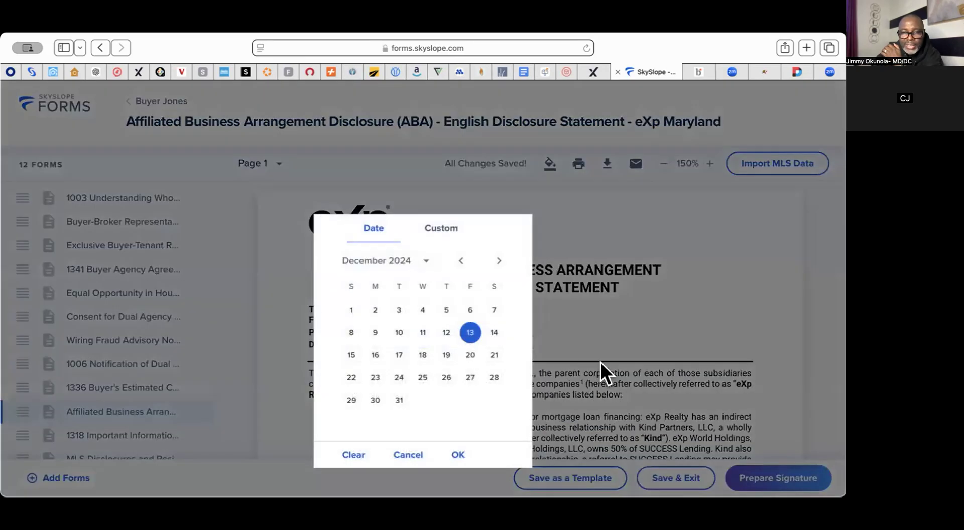
{"action": "left_click", "coordinate": [456, 456]}
Review the Affiliated Business Arrangement Disclosure's listed companies, estimated settlement service charges and consumer acknowledgment section on page 3.
{"action": "scroll", "coordinate": [454, 452], "scroll_direction": "down", "scroll_amount": 3}
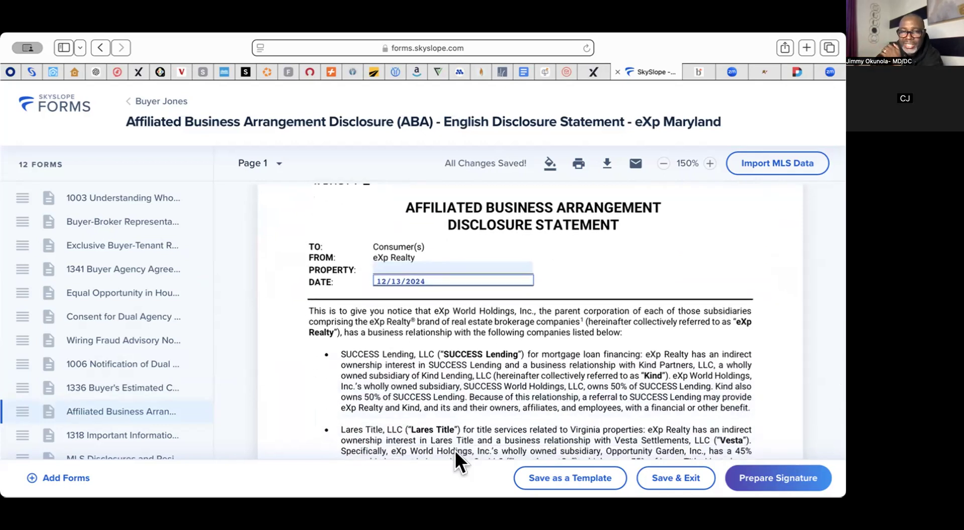
{"action": "scroll", "coordinate": [505, 350], "scroll_direction": "down", "scroll_amount": 2}
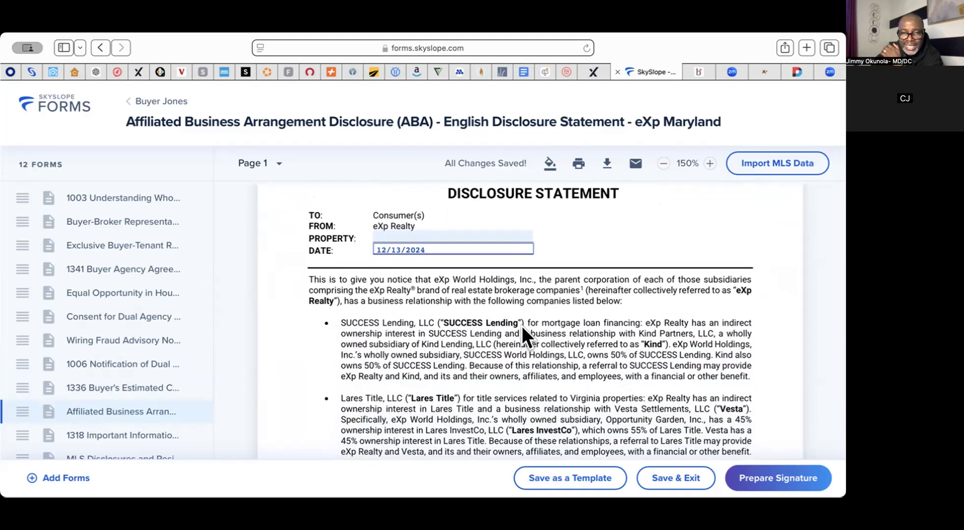
{"action": "scroll", "coordinate": [522, 326], "scroll_direction": "down", "scroll_amount": 3}
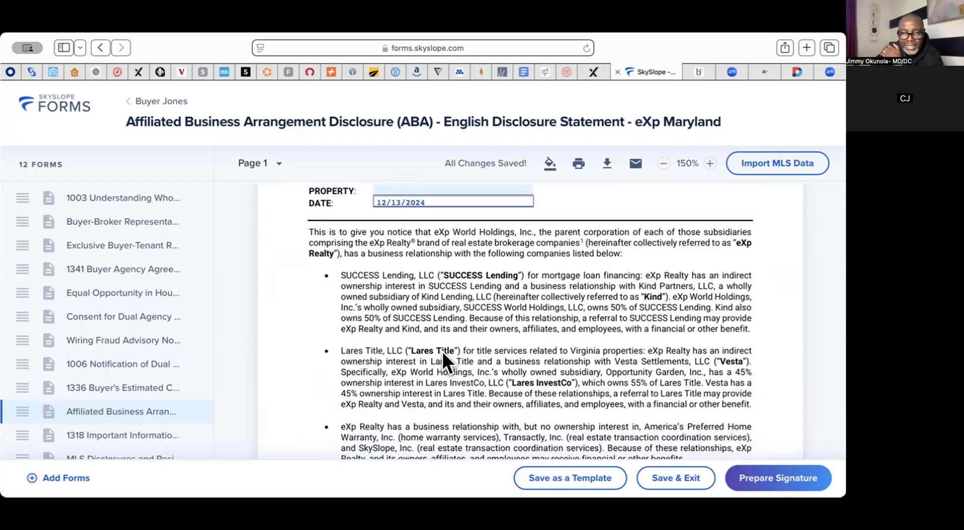
{"action": "scroll", "coordinate": [442, 351], "scroll_direction": "down", "scroll_amount": 2}
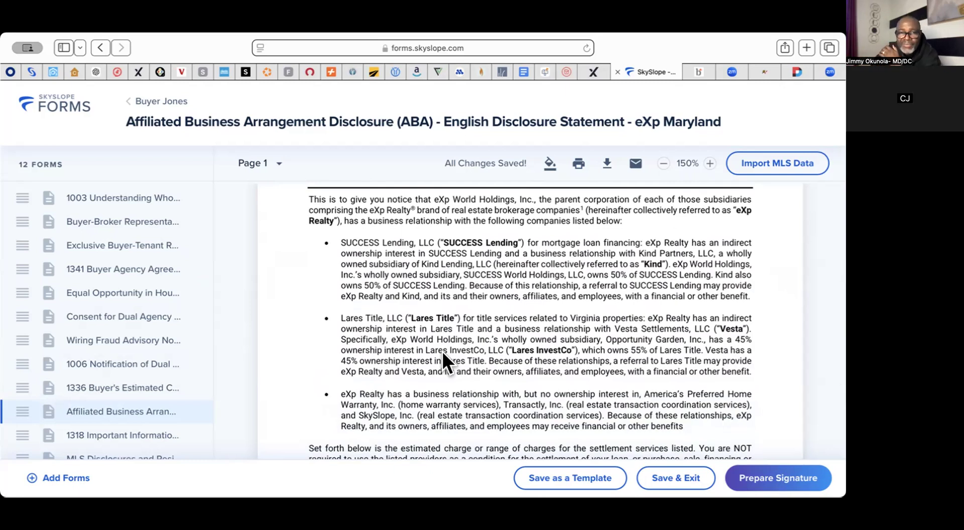
{"action": "scroll", "coordinate": [442, 351], "scroll_direction": "down", "scroll_amount": 3}
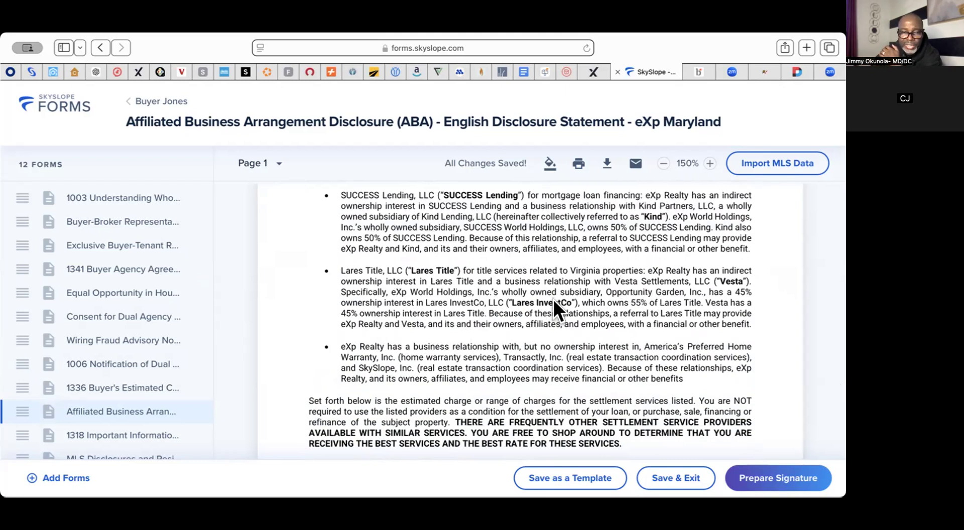
{"action": "scroll", "coordinate": [553, 299], "scroll_direction": "down", "scroll_amount": 1}
{"action": "scroll", "coordinate": [553, 299], "scroll_direction": "down", "scroll_amount": 10}
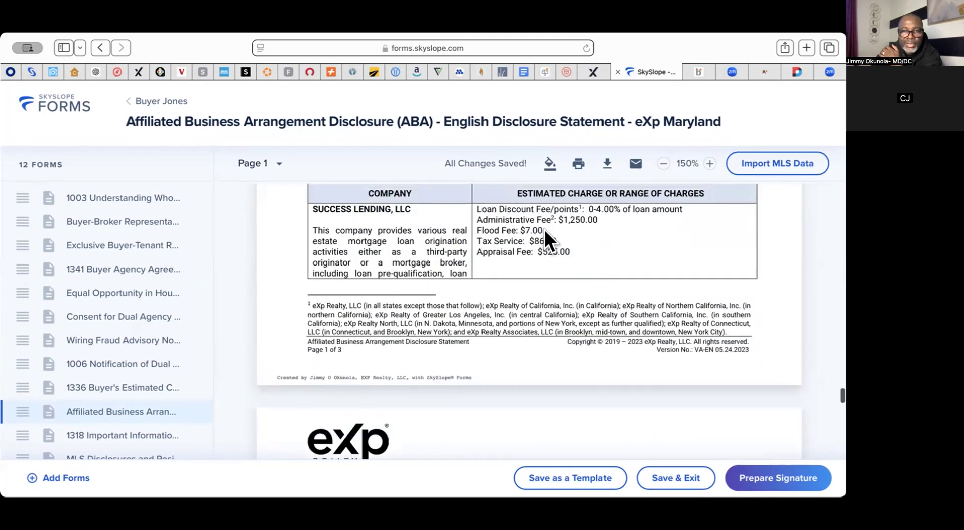
{"action": "scroll", "coordinate": [506, 252], "scroll_direction": "down", "scroll_amount": 15}
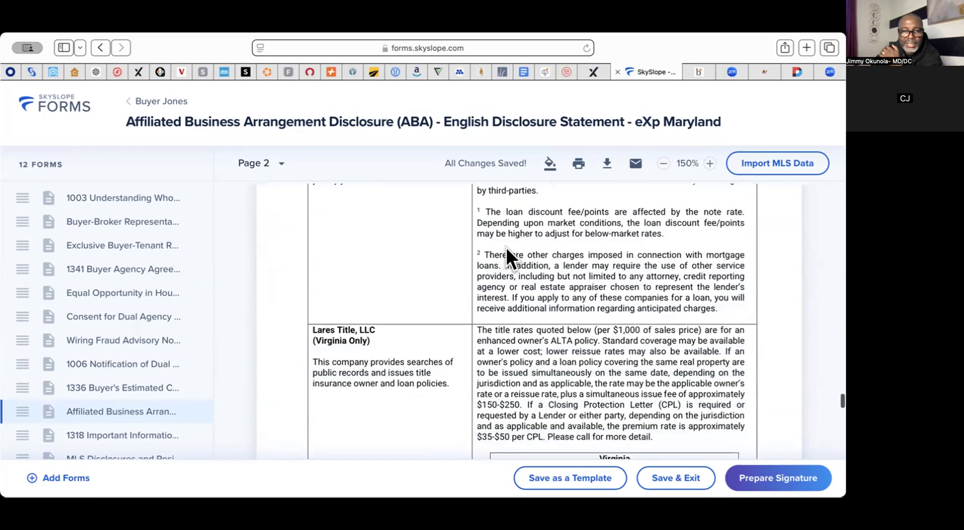
{"action": "scroll", "coordinate": [505, 253], "scroll_direction": "down", "scroll_amount": 10}
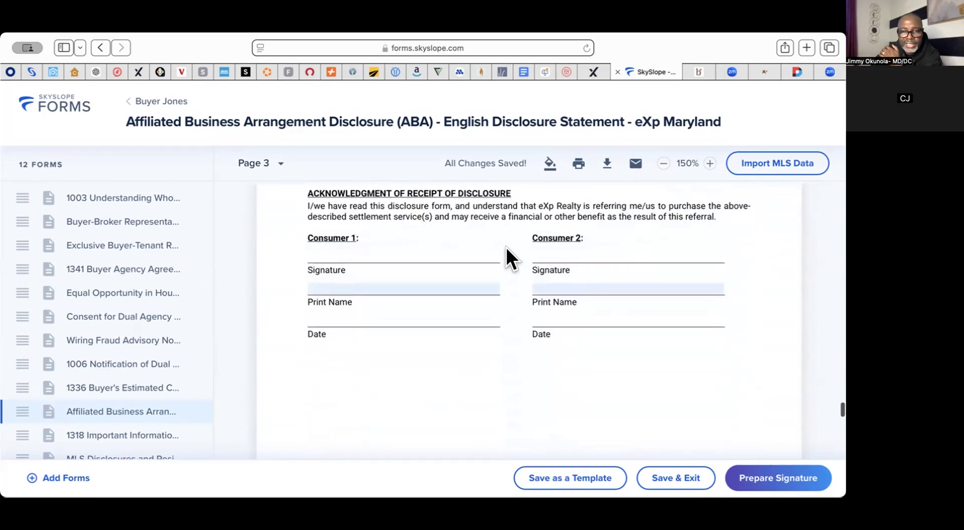
Review the end of the Affiliated Business Arrangement Disclosure and the opening sections of form 1318, through transfer and recordation fees.
{"action": "scroll", "coordinate": [506, 247], "scroll_direction": "up", "scroll_amount": 1}
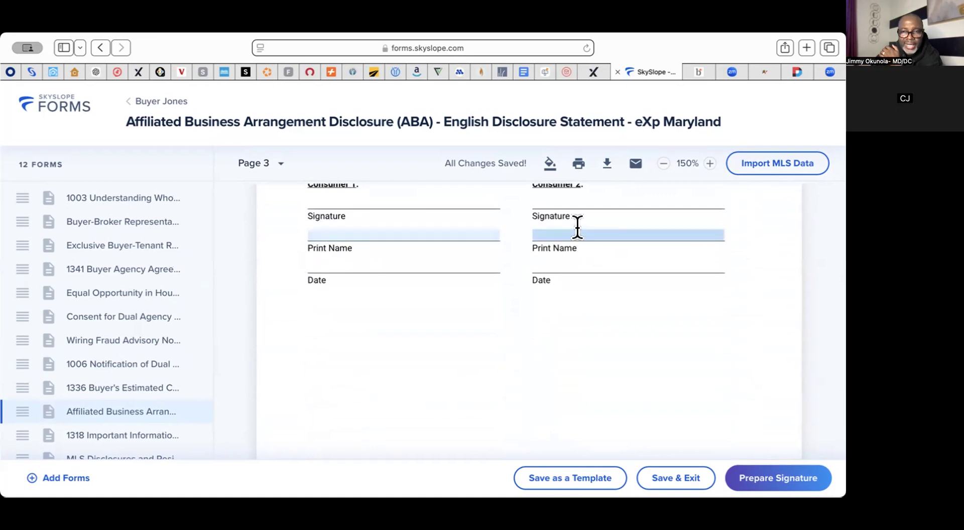
{"action": "scroll", "coordinate": [500, 333], "scroll_direction": "down", "scroll_amount": 10}
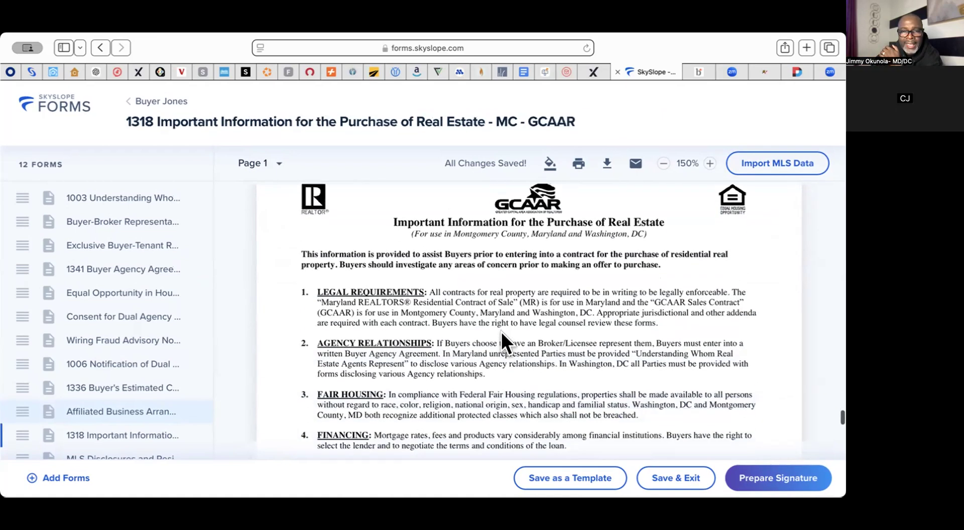
{"action": "scroll", "coordinate": [501, 333], "scroll_direction": "up", "scroll_amount": 1}
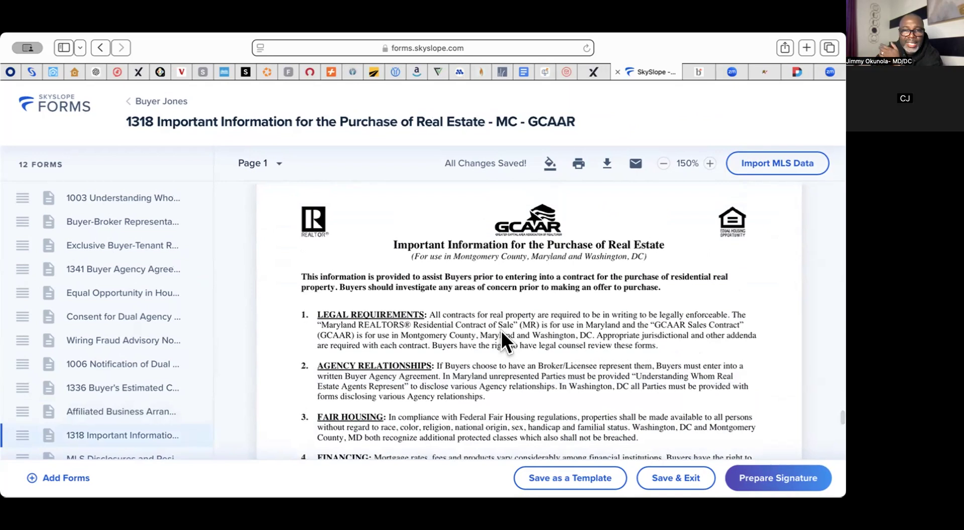
{"action": "scroll", "coordinate": [501, 330], "scroll_direction": "down", "scroll_amount": 5}
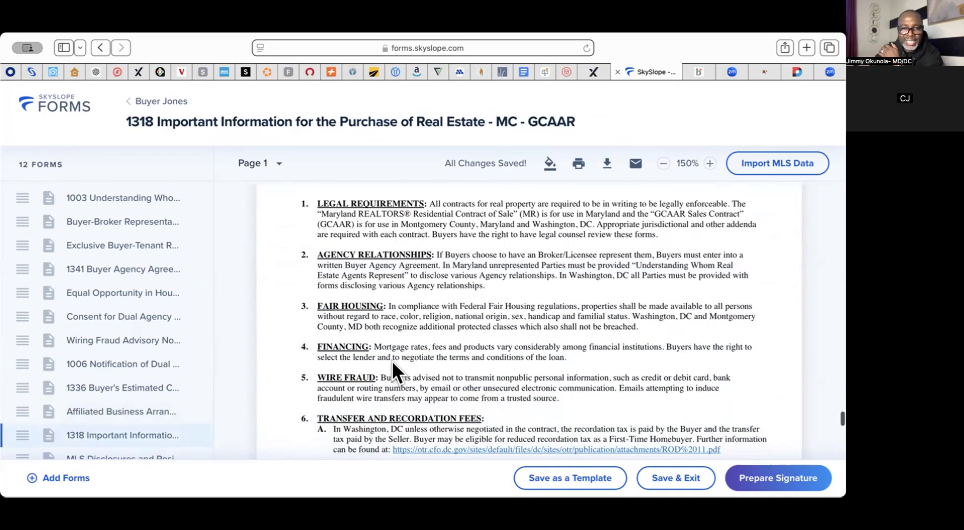
{"action": "scroll", "coordinate": [393, 360], "scroll_direction": "up", "scroll_amount": 4}
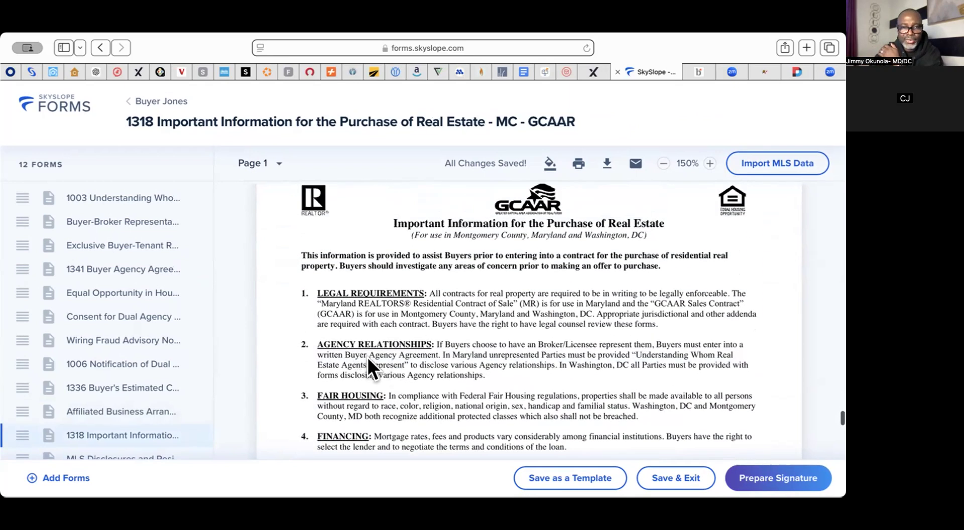
{"action": "scroll", "coordinate": [406, 287], "scroll_direction": "down", "scroll_amount": 5}
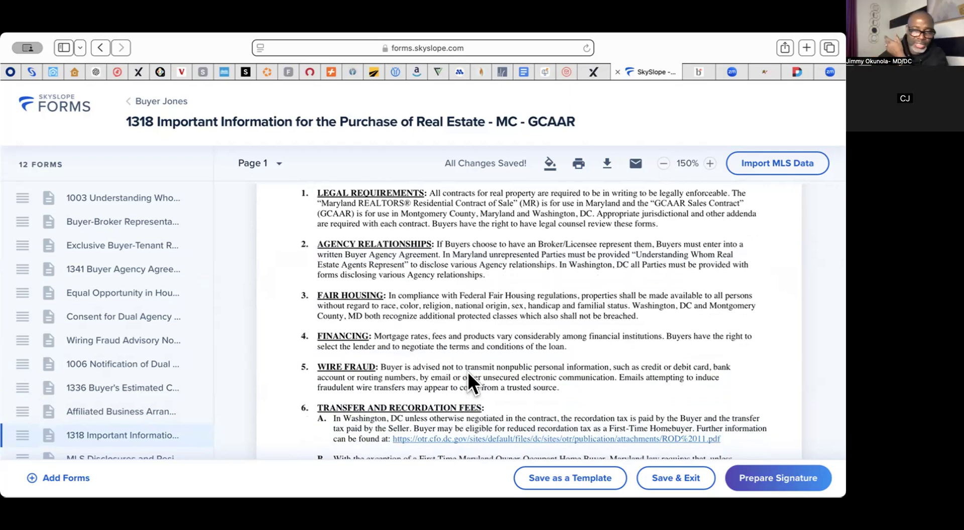
{"action": "scroll", "coordinate": [468, 372], "scroll_direction": "down", "scroll_amount": 3}
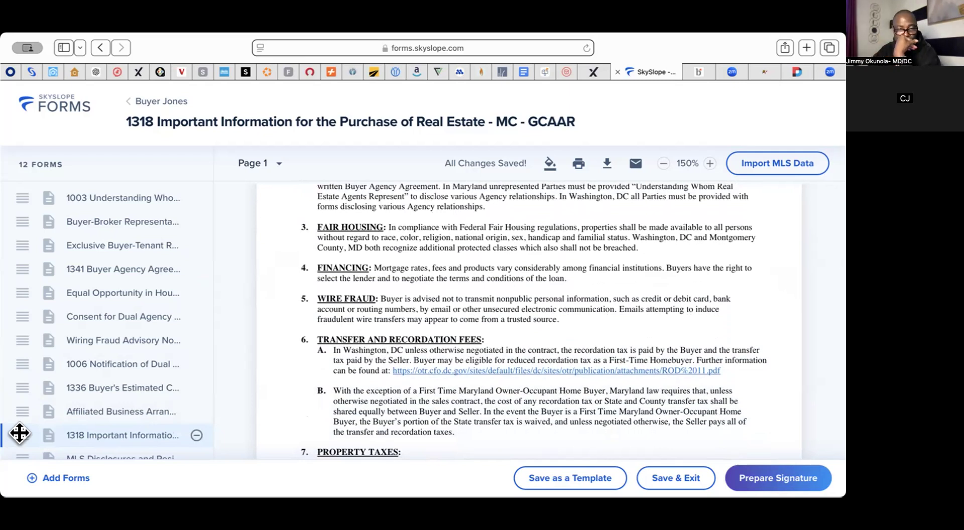
Move 1318 Important Information for the Purchase of Real Estate to the beginning of the forms list and open it.
{"action": "left_click_drag", "start_coordinate": [20, 433], "coordinate": [19, 192]}
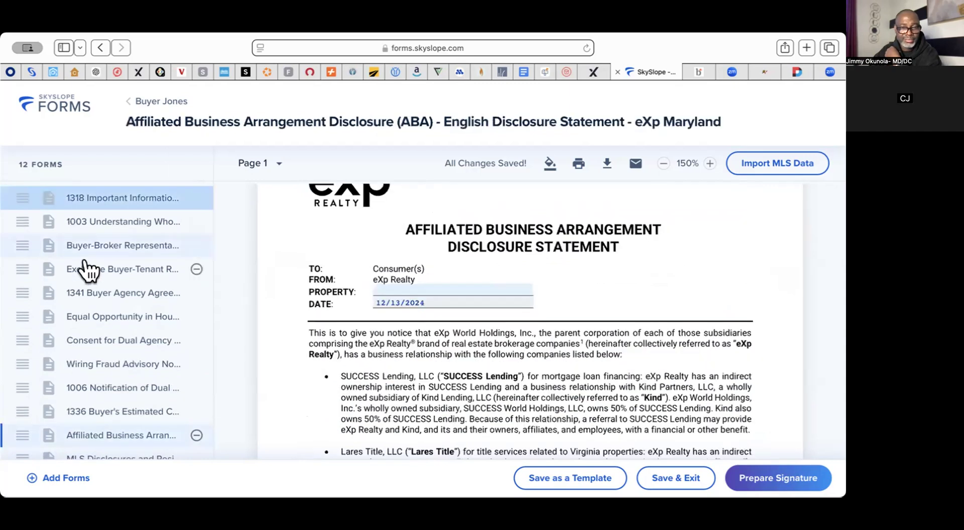
{"action": "left_click", "coordinate": [105, 224]}
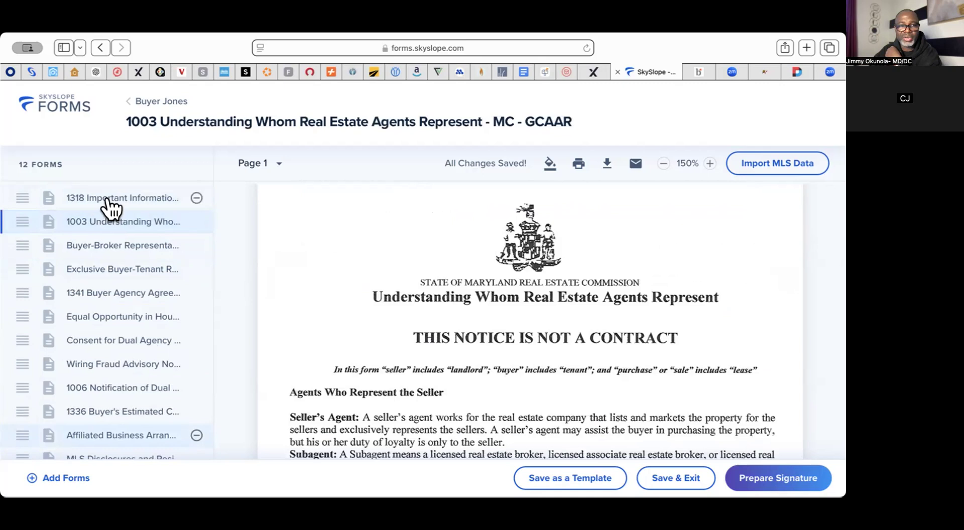
{"action": "left_click", "coordinate": [108, 198]}
Review the remaining sections of form 1318, including property taxes, condition disclosure, inspections, insurance, tenant rights, land use and criminal activity.
{"action": "scroll", "coordinate": [391, 318], "scroll_direction": "down", "scroll_amount": 10}
{"action": "scroll", "coordinate": [391, 318], "scroll_direction": "down", "scroll_amount": 10}
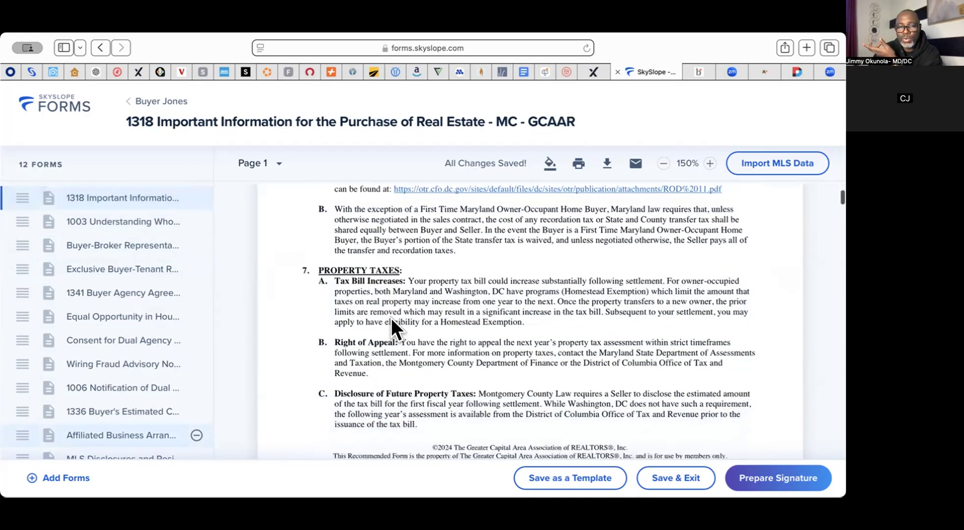
{"action": "scroll", "coordinate": [390, 318], "scroll_direction": "down", "scroll_amount": 10}
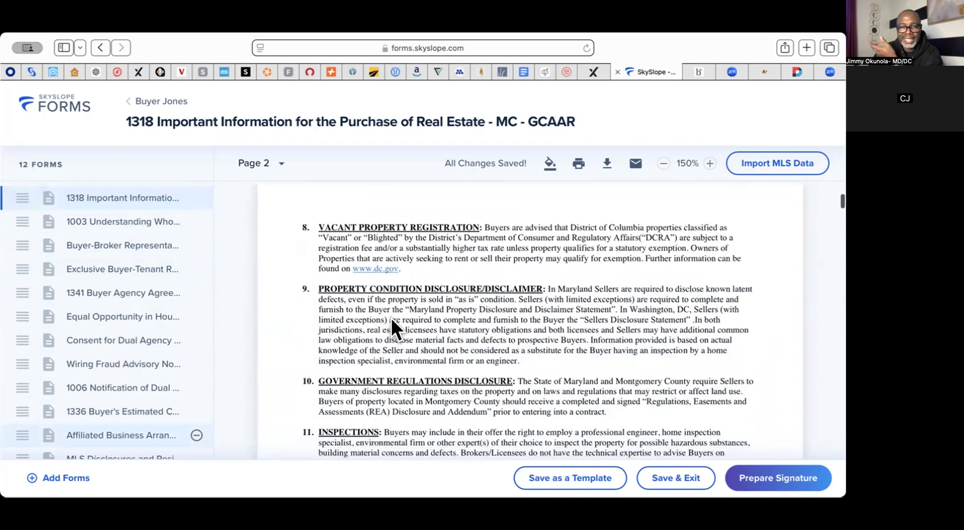
{"action": "scroll", "coordinate": [390, 319], "scroll_direction": "down", "scroll_amount": 3}
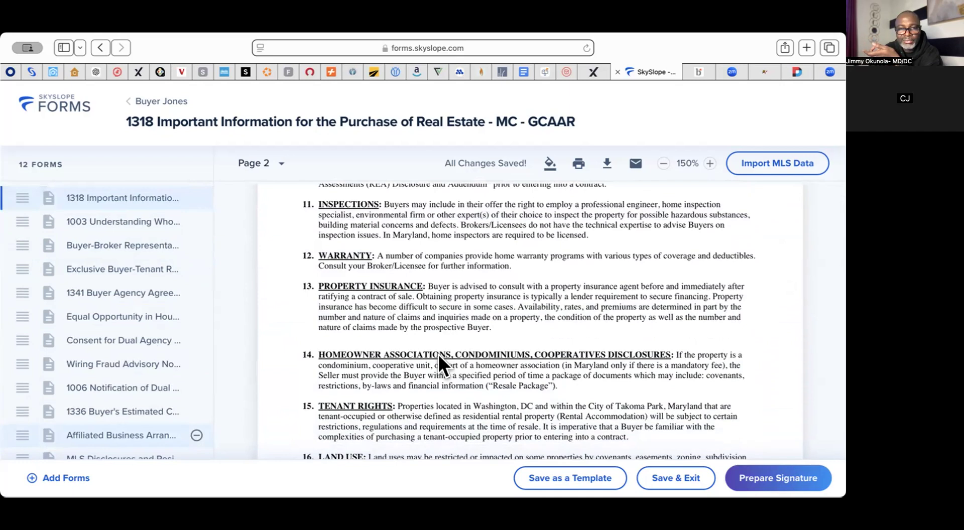
{"action": "scroll", "coordinate": [615, 393], "scroll_direction": "down", "scroll_amount": 10}
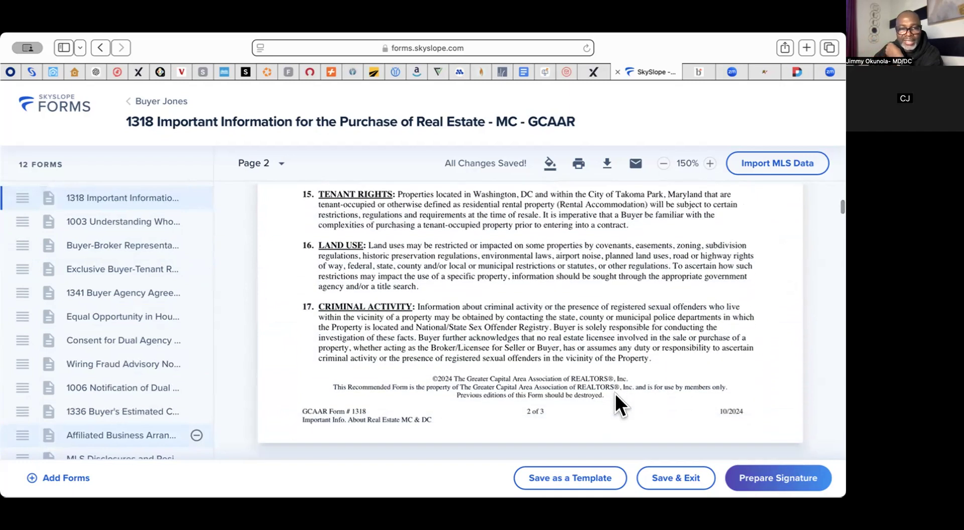
{"action": "scroll", "coordinate": [615, 394], "scroll_direction": "down", "scroll_amount": 8}
{"action": "scroll", "coordinate": [615, 394], "scroll_direction": "down", "scroll_amount": 5}
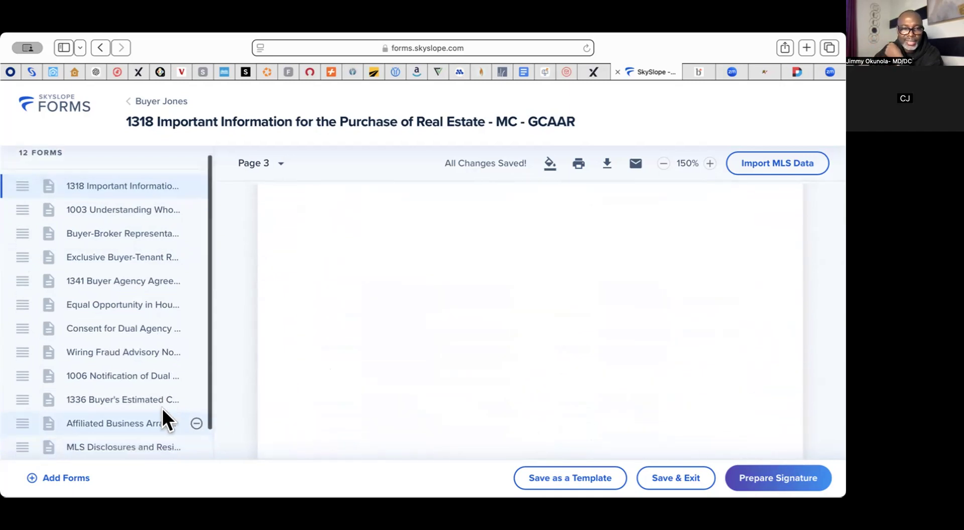
Check the reordered forms list and open the Bright MLS form MLS Disclosures and Residential Seller/Landlord Options at its first page.
{"action": "scroll", "coordinate": [157, 408], "scroll_direction": "down", "scroll_amount": 3}
{"action": "left_click", "coordinate": [123, 336]}
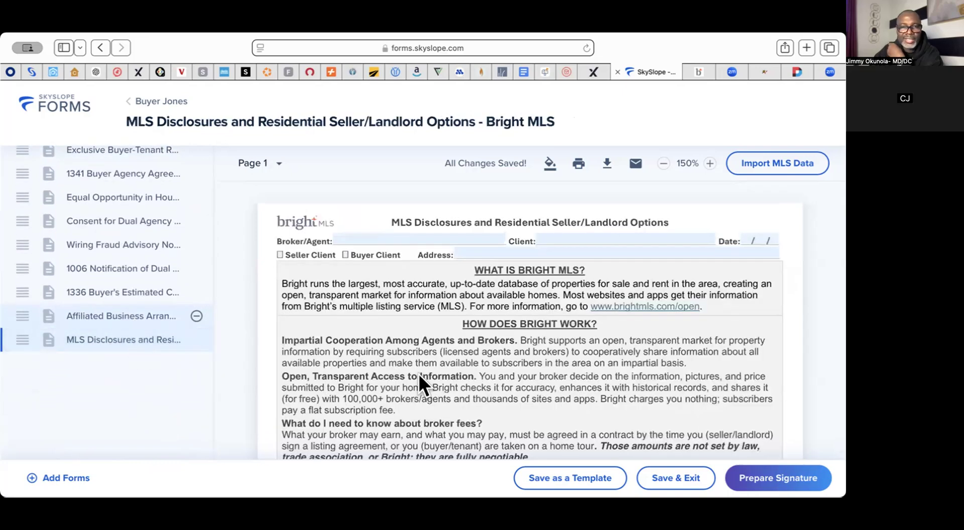
{"action": "scroll", "coordinate": [47, 278], "scroll_direction": "up", "scroll_amount": 5}
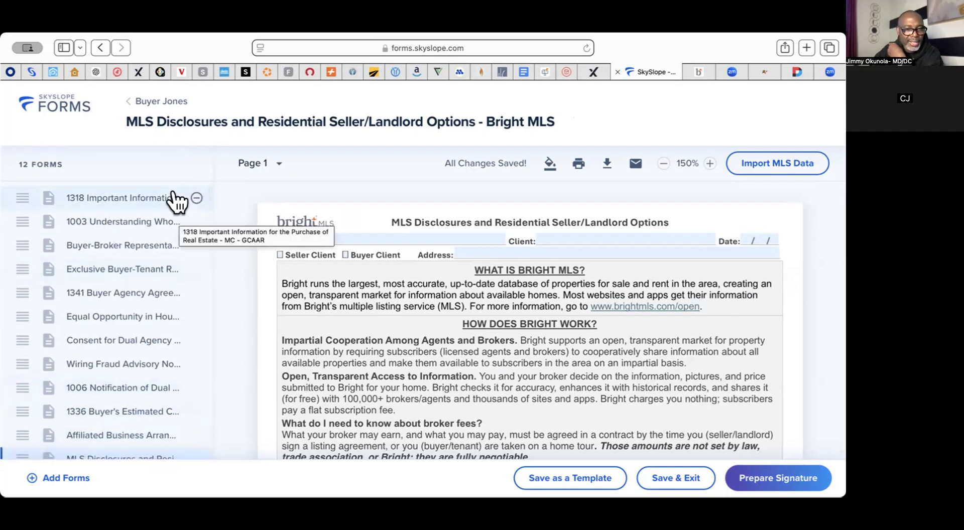
{"action": "left_click", "coordinate": [116, 241]}
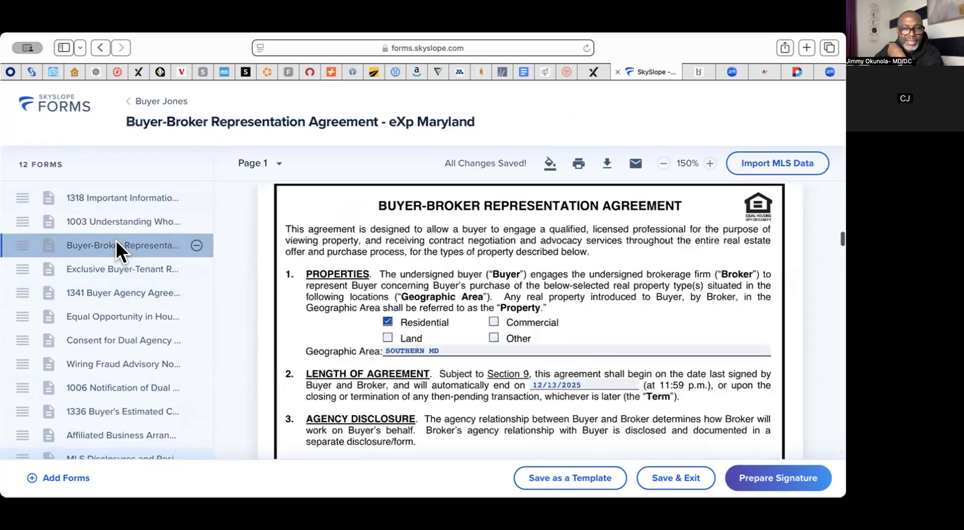
{"action": "scroll", "coordinate": [140, 350], "scroll_direction": "down", "scroll_amount": 5}
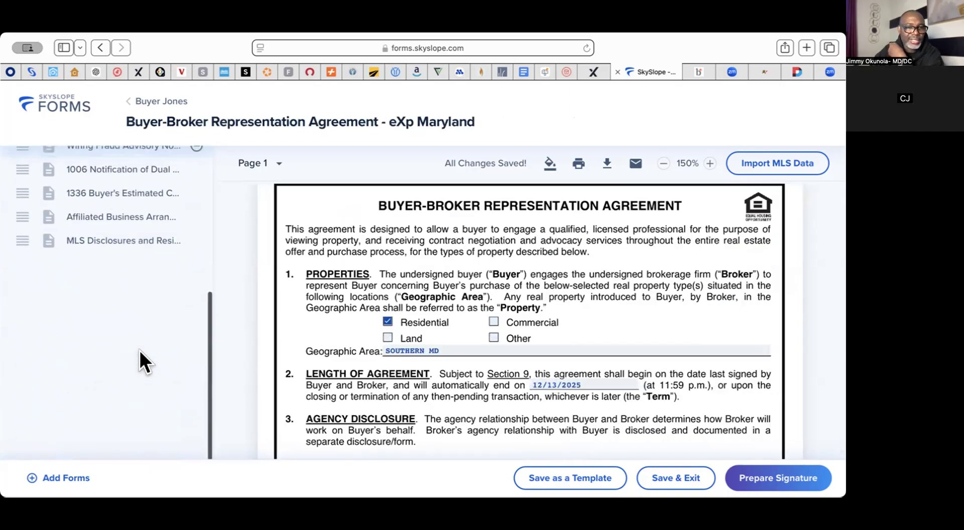
{"action": "left_click", "coordinate": [121, 246]}
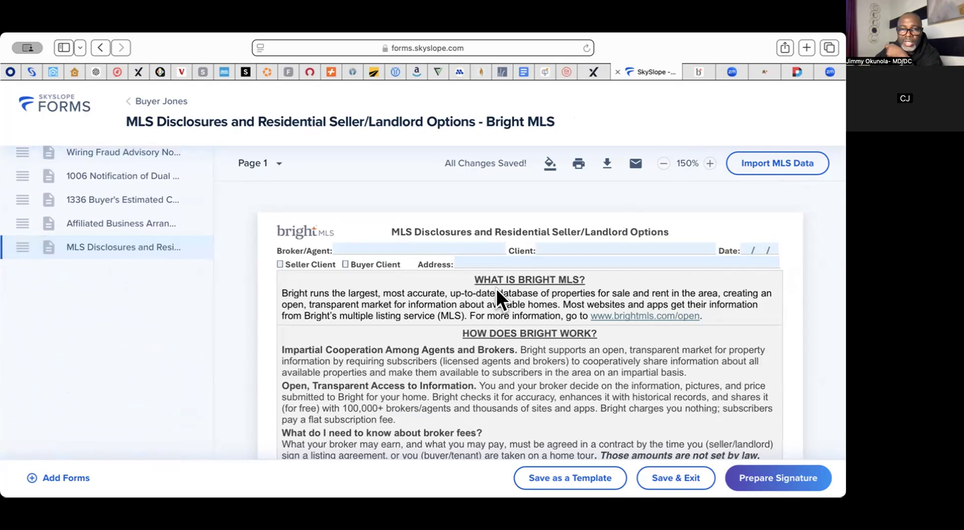
{"action": "scroll", "coordinate": [496, 289], "scroll_direction": "up", "scroll_amount": 1}
{"action": "scroll", "coordinate": [496, 288], "scroll_direction": "up", "scroll_amount": 1}
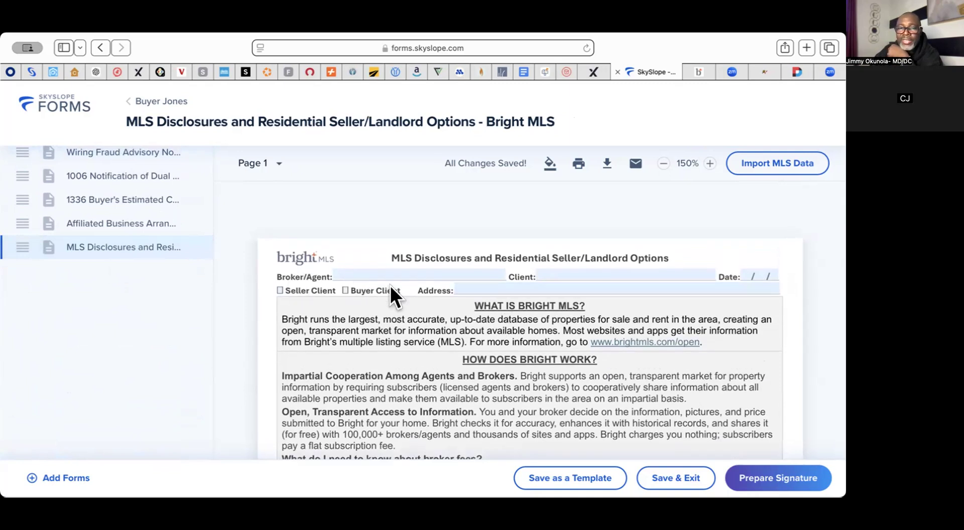
Fill in the MLS Disclosures form's Broker/Agent field with EXP REALTY LLC/ and the agent's name, and enter the client's name.
{"action": "left_click", "coordinate": [430, 269]}
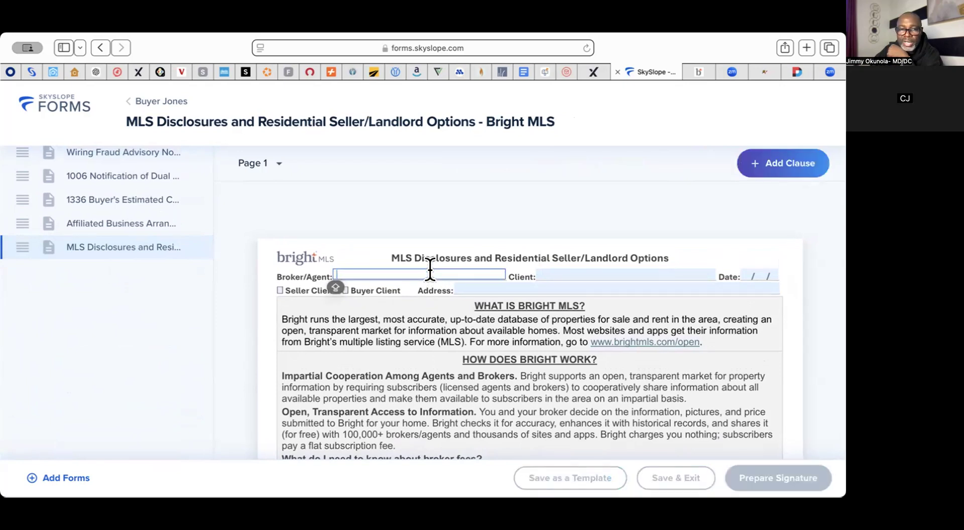
{"action": "type", "text": "EXP REALTY/"}
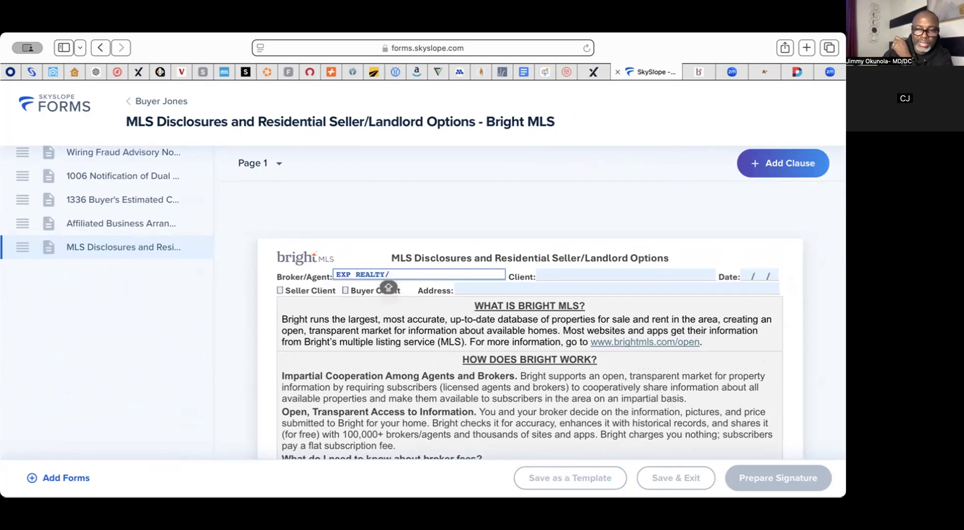
{"action": "key", "text": "BackSpace"}
{"action": "type", "text": "LLC"}
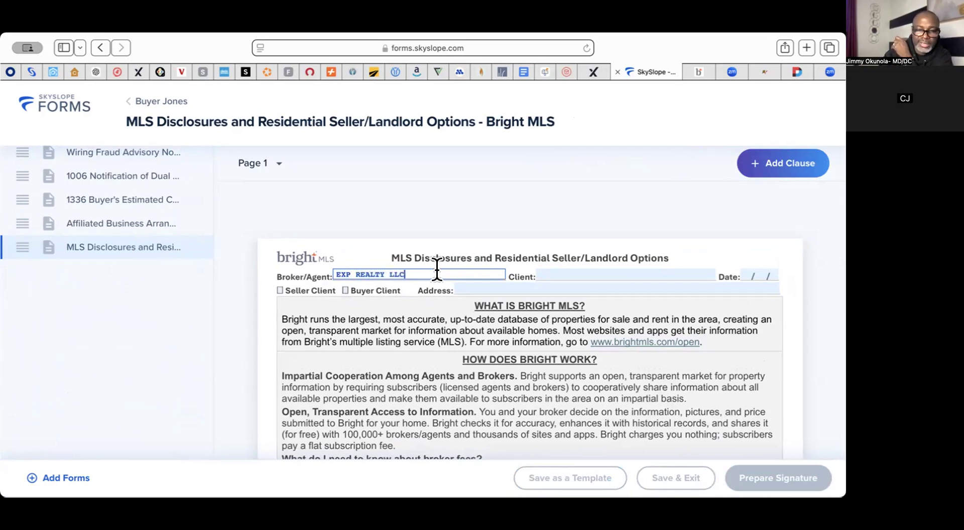
{"action": "type", "text": "/"}
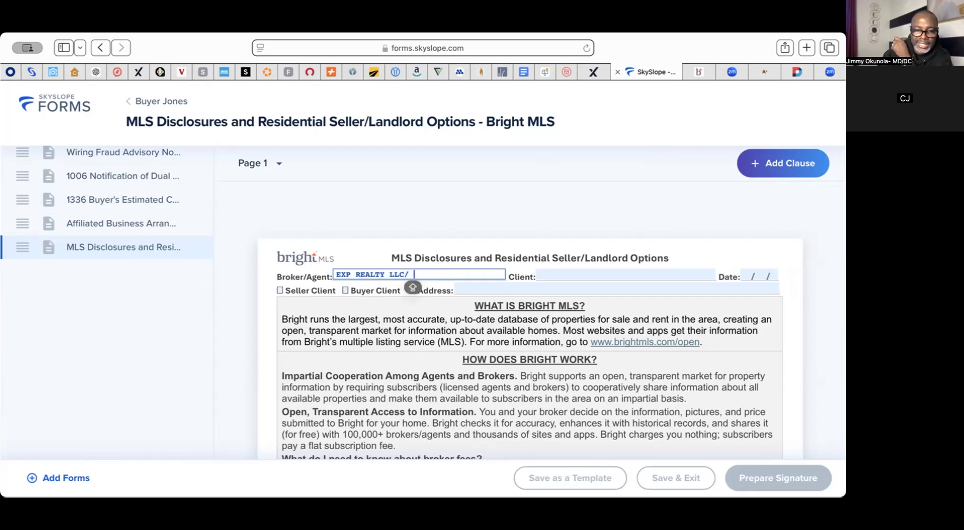
{"action": "type", "text": " CAROLYN"}
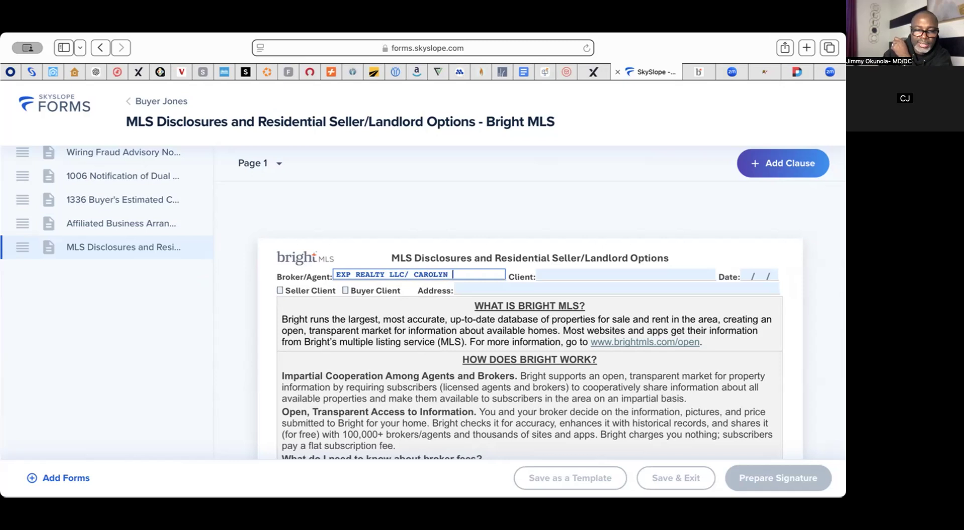
{"action": "type", "text": " H"}
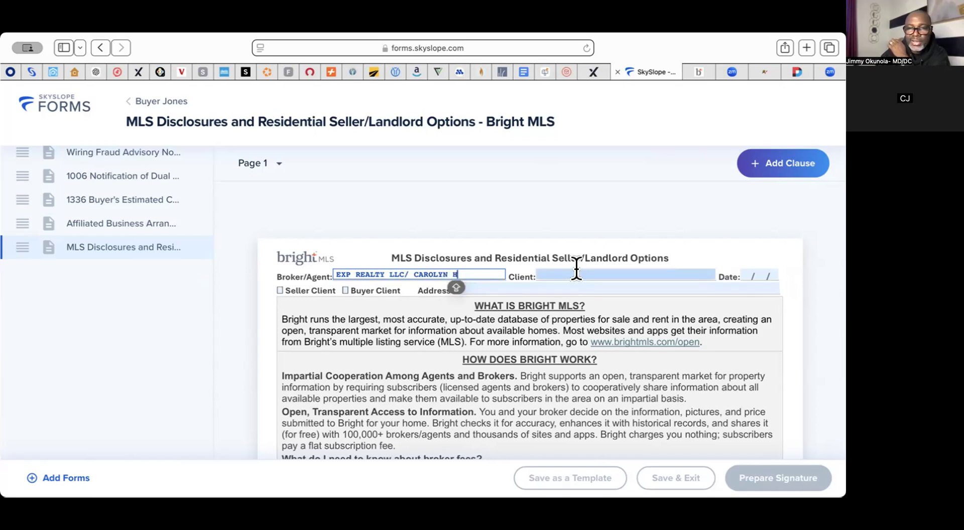
{"action": "left_click", "coordinate": [576, 274]}
{"action": "type", "text": "B"}
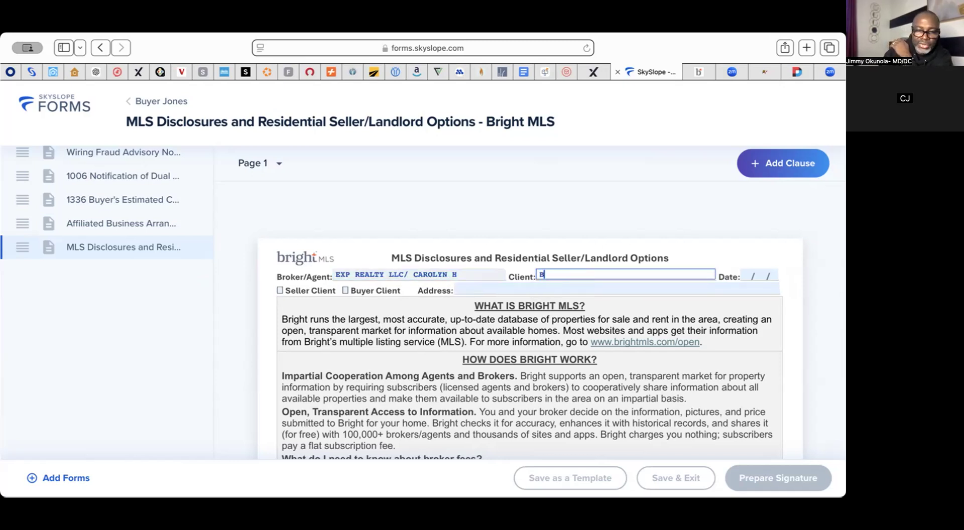
{"action": "type", "text": "UYERS JONES"}
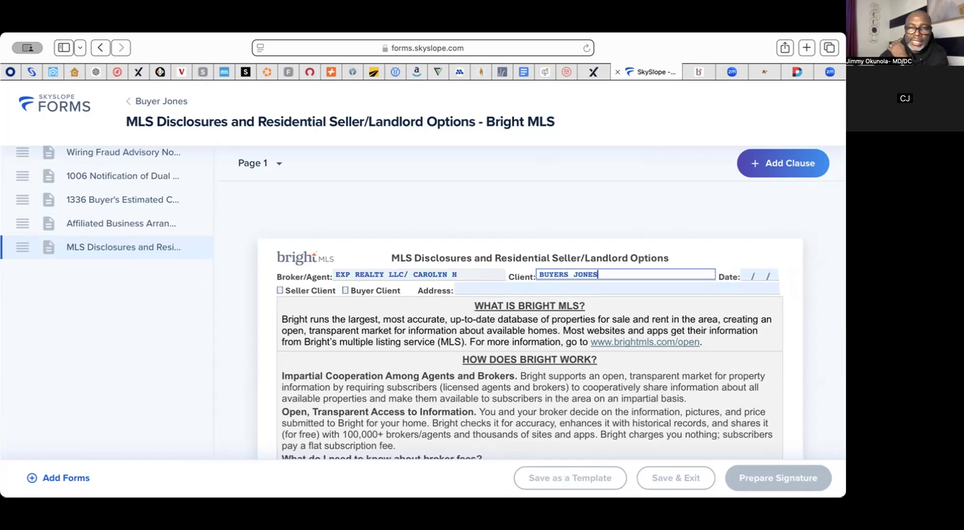
Set the MLS Disclosures form's date to 12/13/2024 and mark the client as a Buyer Client.
{"action": "left_click", "coordinate": [742, 276]}
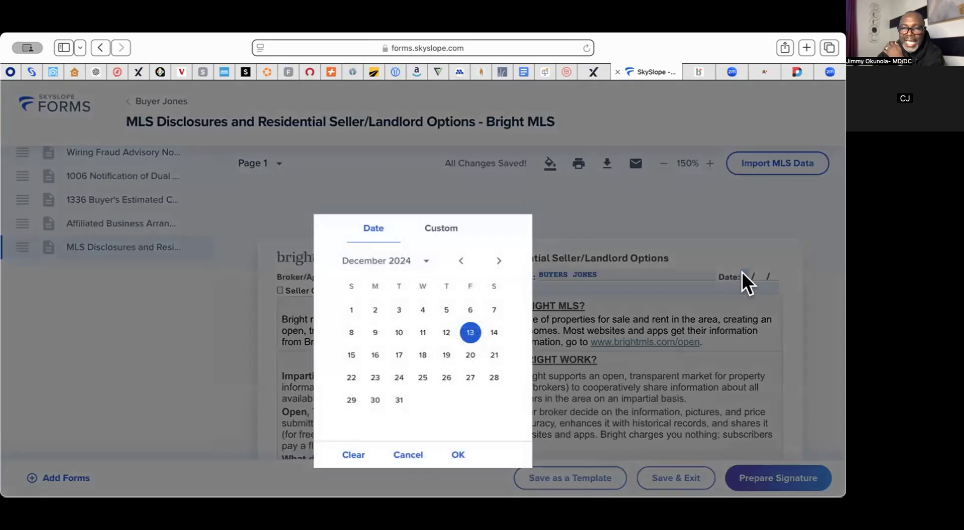
{"action": "left_click", "coordinate": [454, 454]}
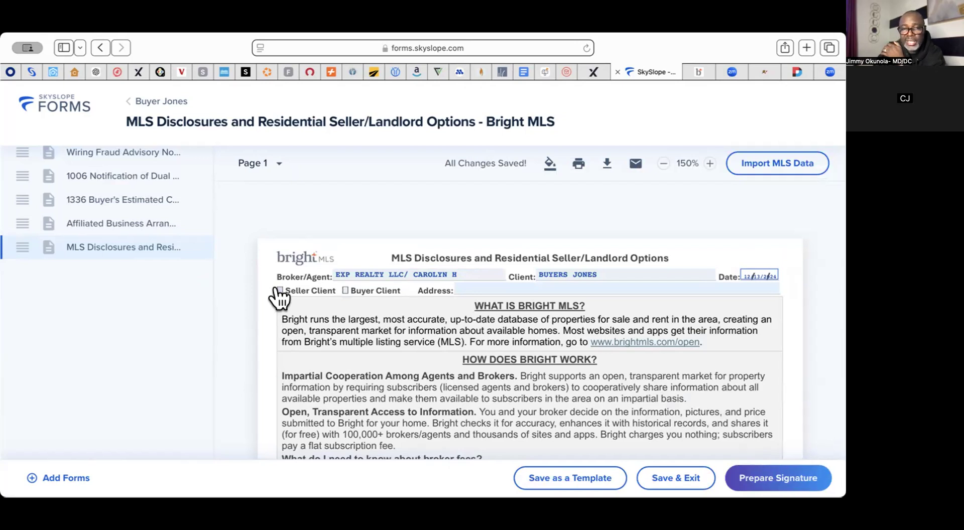
{"action": "left_click", "coordinate": [345, 290]}
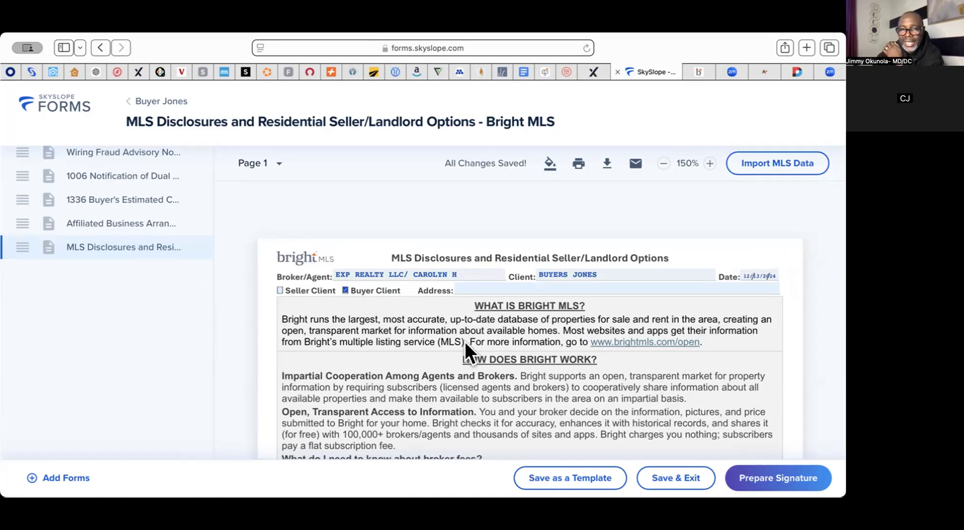
Review the MLS Disclosures form's explanations of Bright MLS and broker fees, the client initials line and the seller/landlord marketing section.
{"action": "scroll", "coordinate": [465, 342], "scroll_direction": "down", "scroll_amount": 1}
{"action": "scroll", "coordinate": [465, 341], "scroll_direction": "up", "scroll_amount": 1}
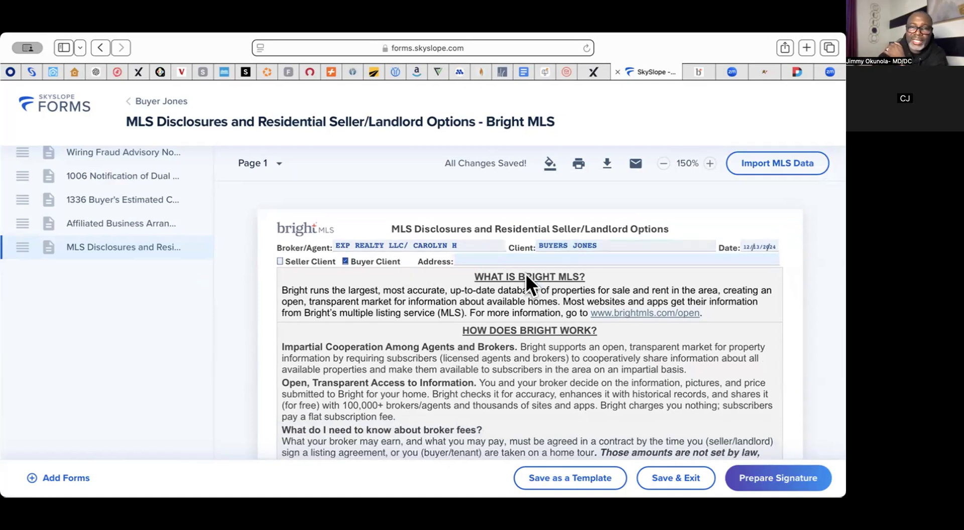
{"action": "scroll", "coordinate": [525, 273], "scroll_direction": "down", "scroll_amount": 3}
{"action": "scroll", "coordinate": [526, 274], "scroll_direction": "down", "scroll_amount": 6}
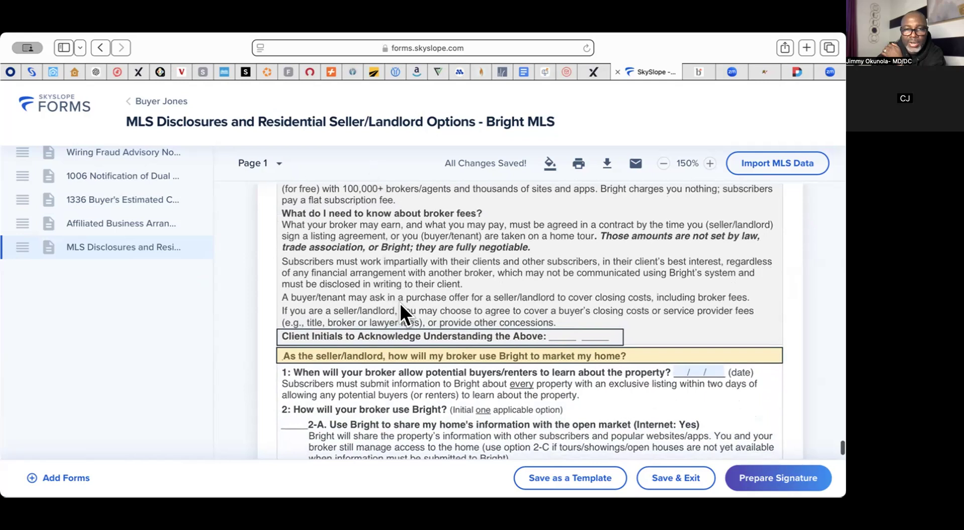
{"action": "scroll", "coordinate": [401, 305], "scroll_direction": "up", "scroll_amount": 5}
{"action": "scroll", "coordinate": [400, 306], "scroll_direction": "up", "scroll_amount": 4}
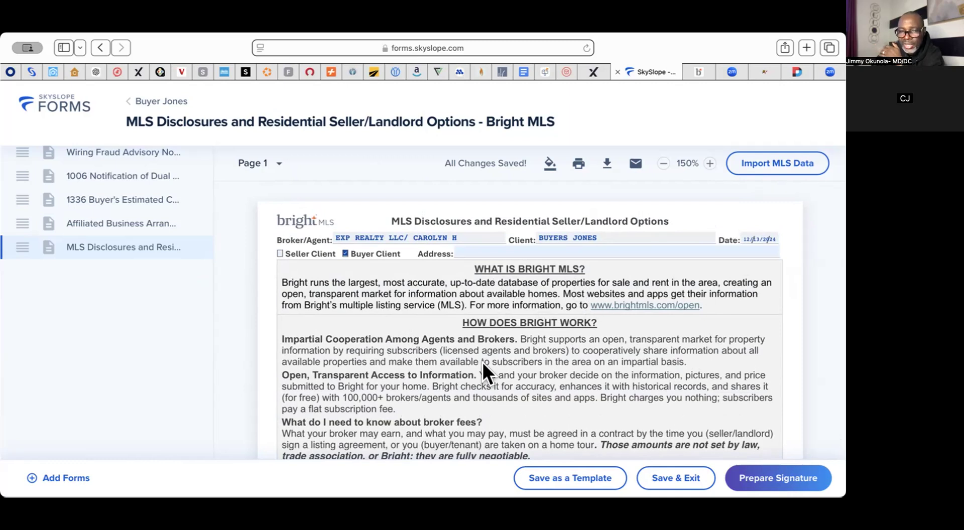
{"action": "scroll", "coordinate": [482, 363], "scroll_direction": "down", "scroll_amount": 3}
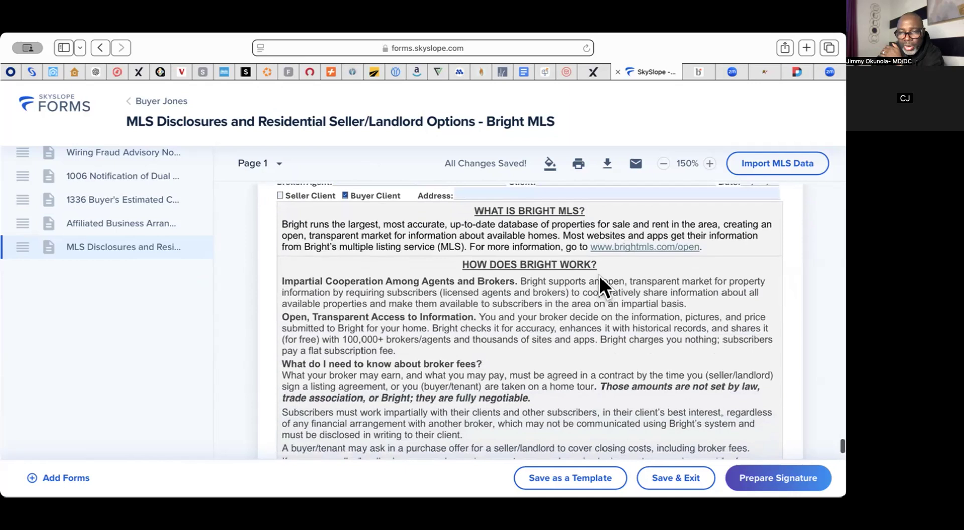
Review the MLS Disclosures form's broker fee terms, client initials line and seller/landlord marketing options 2-A through 2-D.
{"action": "scroll", "coordinate": [586, 329], "scroll_direction": "down", "scroll_amount": 2}
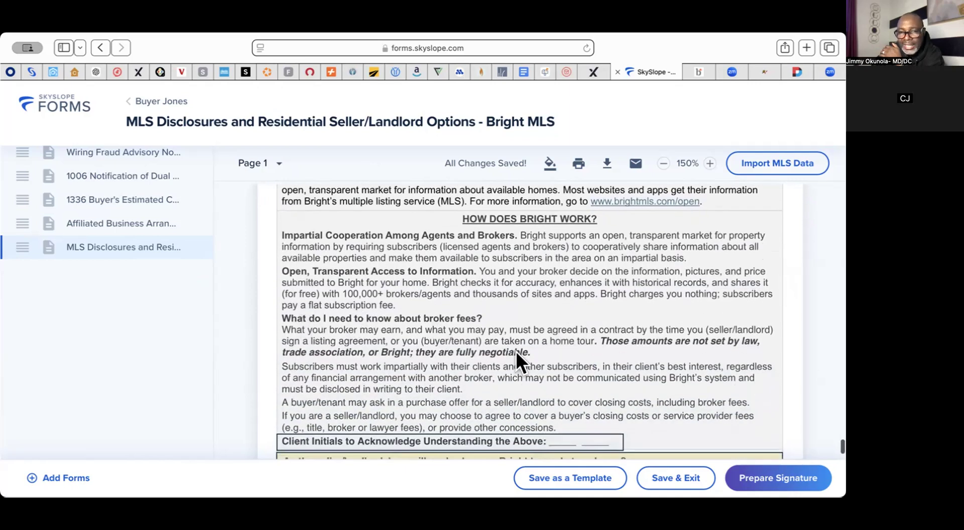
{"action": "scroll", "coordinate": [571, 365], "scroll_direction": "down", "scroll_amount": 1}
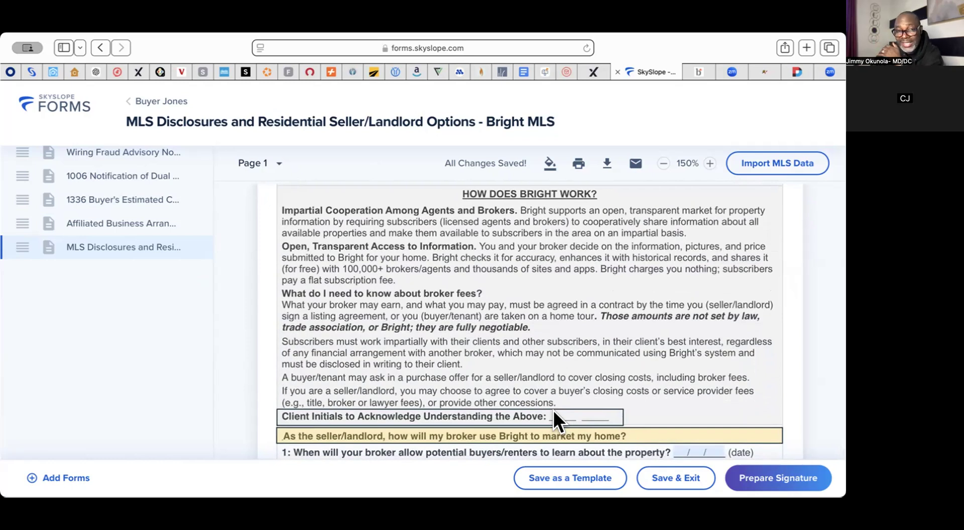
{"action": "scroll", "coordinate": [554, 412], "scroll_direction": "up", "scroll_amount": 1}
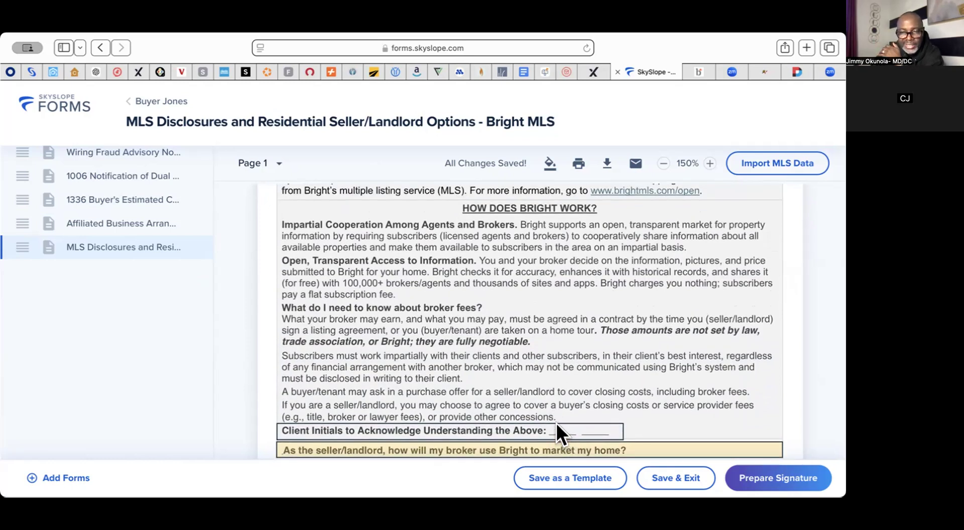
{"action": "scroll", "coordinate": [555, 422], "scroll_direction": "down", "scroll_amount": 5}
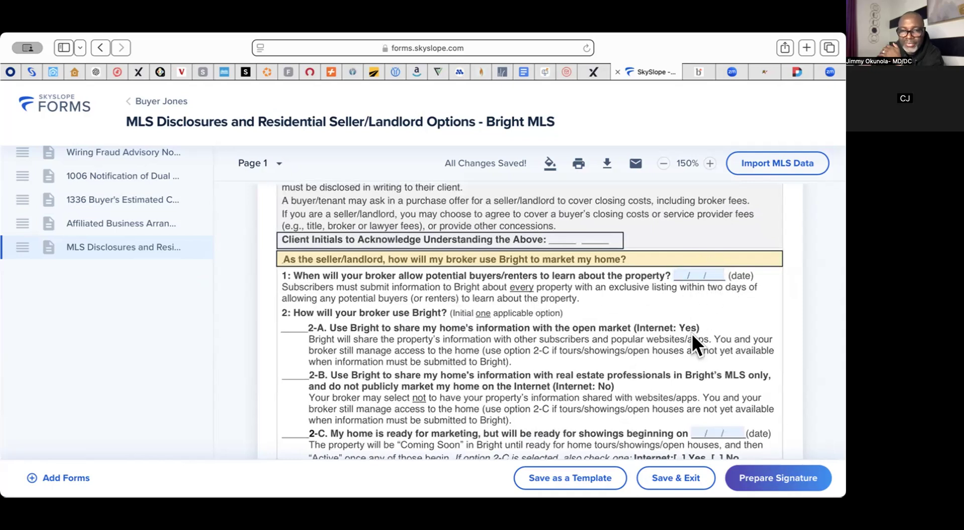
{"action": "scroll", "coordinate": [676, 384], "scroll_direction": "down", "scroll_amount": 1}
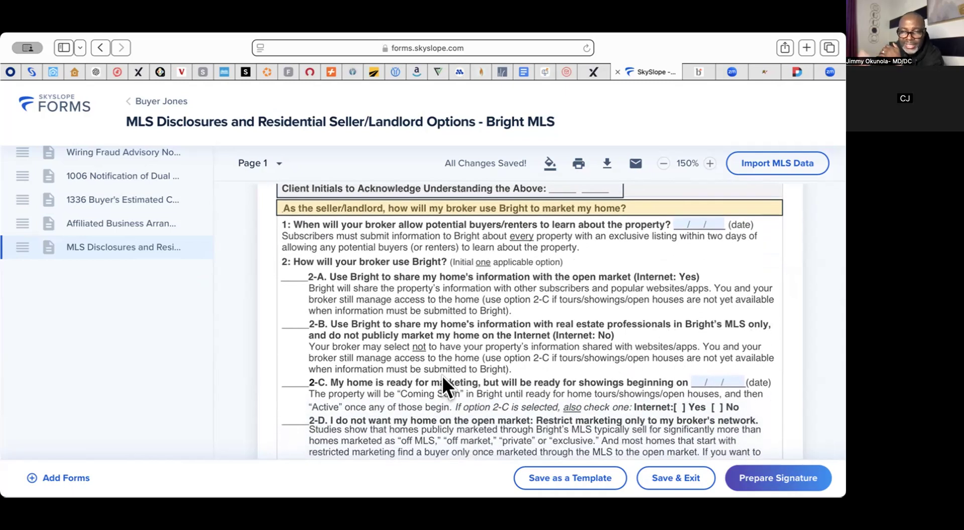
{"action": "scroll", "coordinate": [556, 373], "scroll_direction": "down", "scroll_amount": 2}
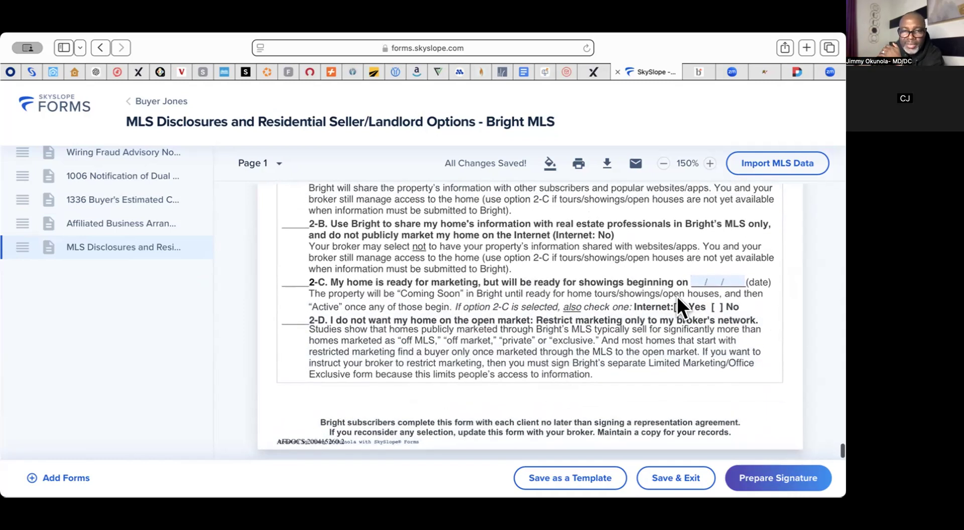
{"action": "scroll", "coordinate": [476, 297], "scroll_direction": "up", "scroll_amount": 2}
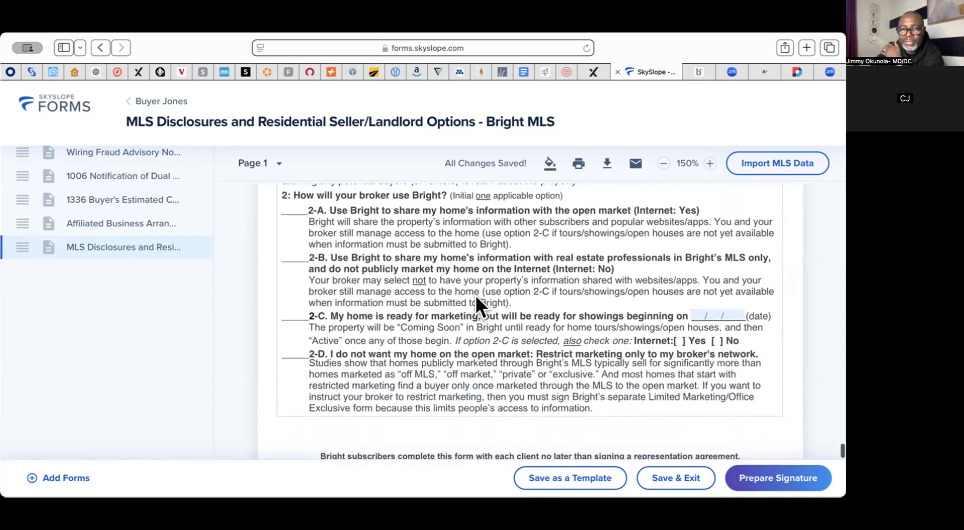
{"action": "scroll", "coordinate": [476, 298], "scroll_direction": "up", "scroll_amount": 8}
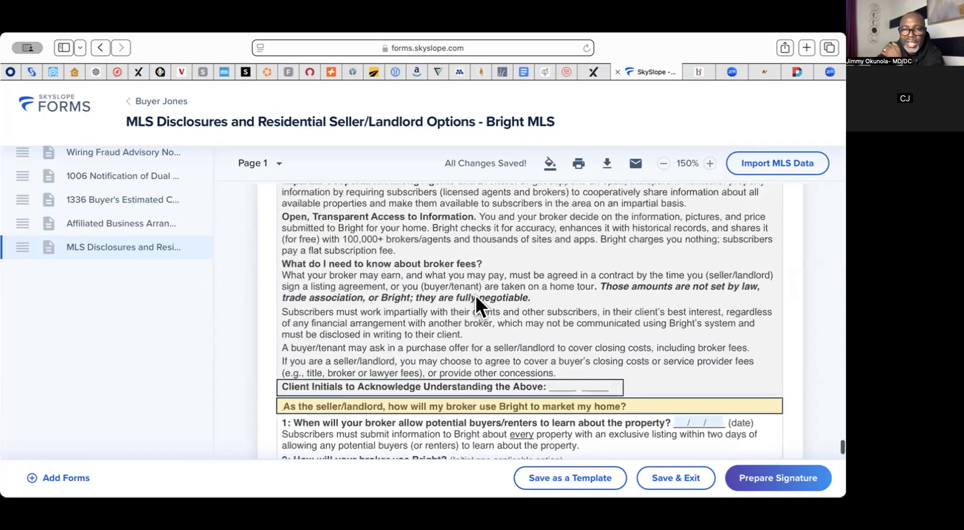
{"action": "scroll", "coordinate": [476, 297], "scroll_direction": "up", "scroll_amount": 5}
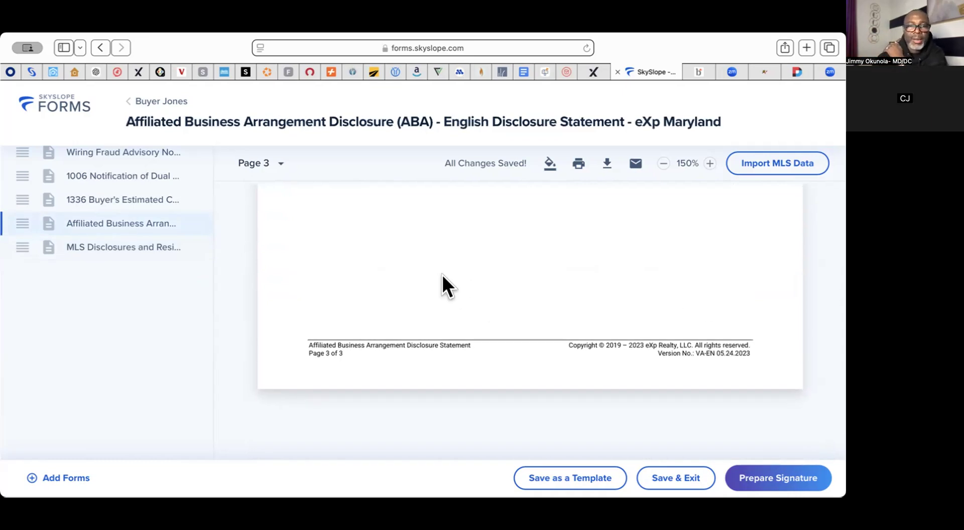
Go back through the forms list and view the Buyer-Broker Representation Agreement and the Exclusive Buyer-Tenant Residential Brokerage Agreement.
{"action": "scroll", "coordinate": [442, 275], "scroll_direction": "up", "scroll_amount": 10}
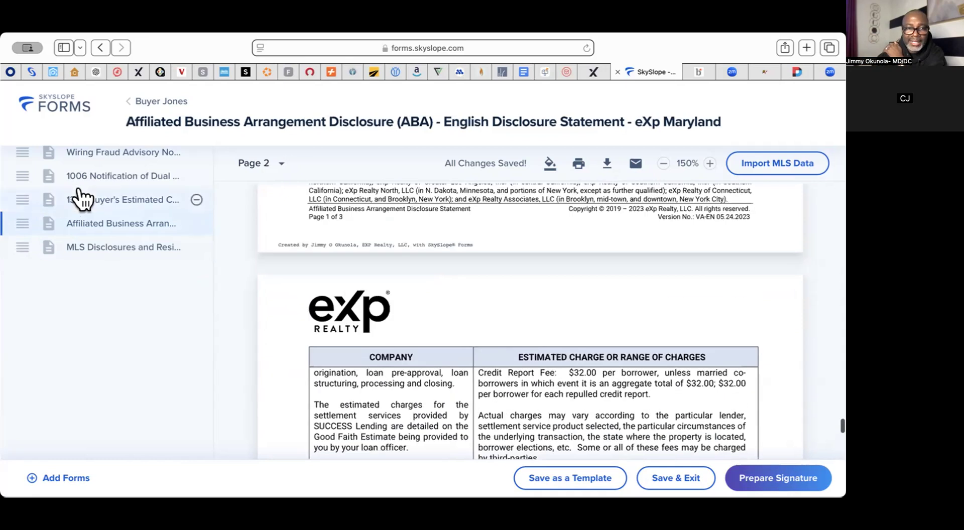
{"action": "scroll", "coordinate": [77, 199], "scroll_direction": "up", "scroll_amount": 5}
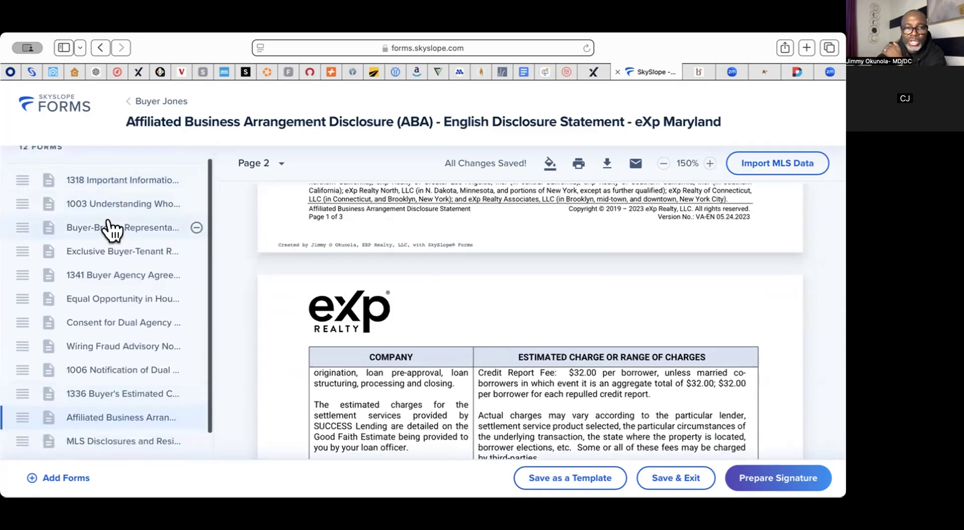
{"action": "left_click", "coordinate": [80, 235]}
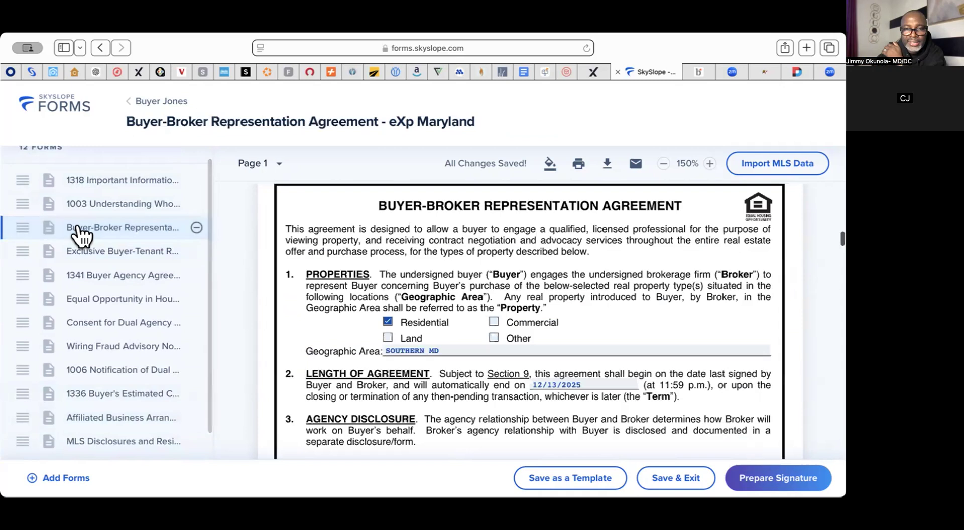
{"action": "left_click", "coordinate": [111, 256]}
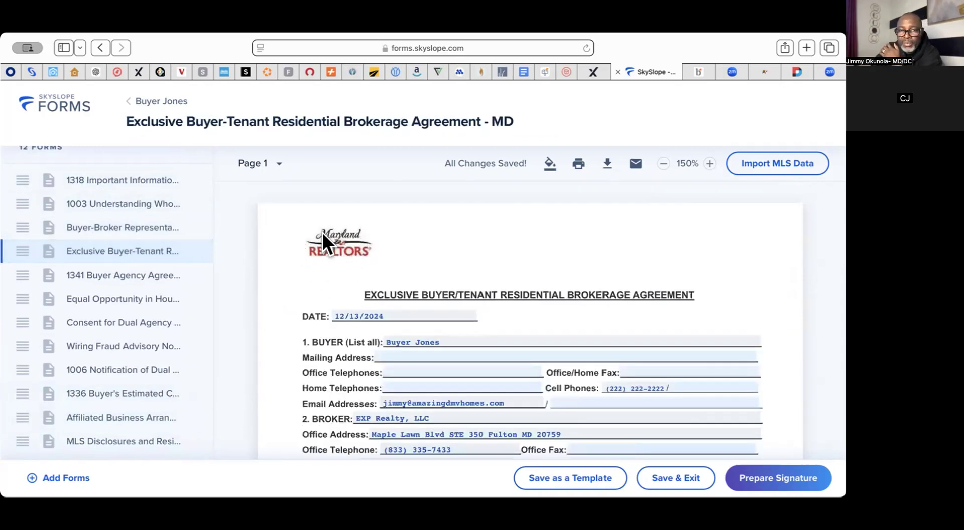
Open the 1341 Buyer Agency Agreement and review its broker compensation, additional compensation and protection period terms.
{"action": "left_click", "coordinate": [114, 271]}
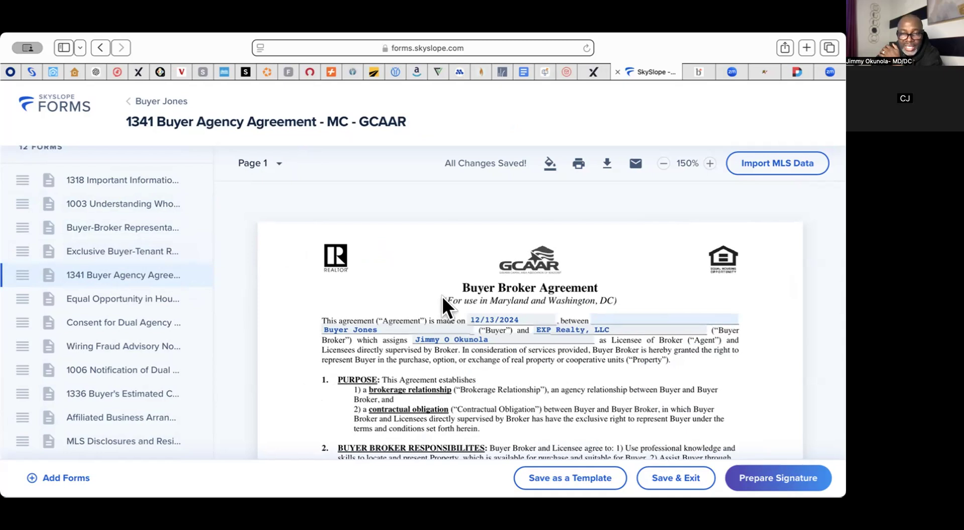
{"action": "scroll", "coordinate": [446, 342], "scroll_direction": "down", "scroll_amount": 5}
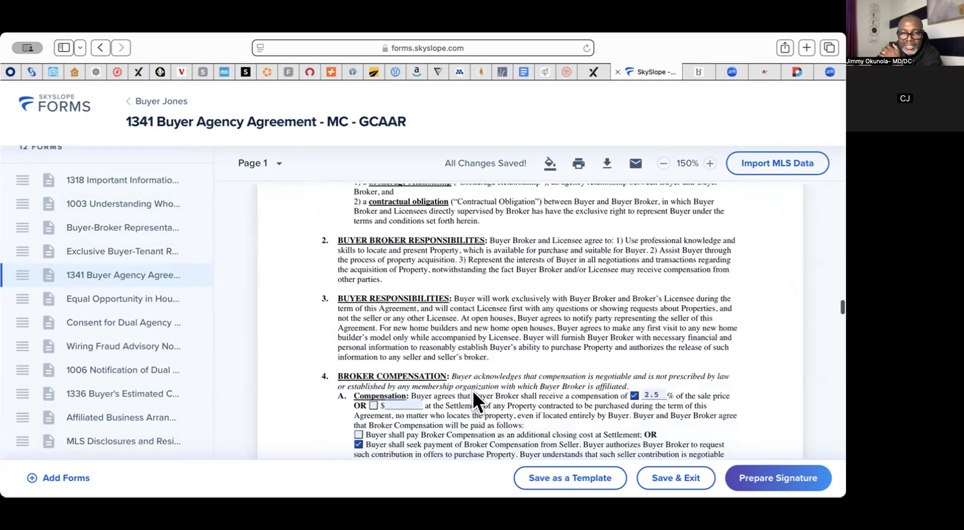
{"action": "scroll", "coordinate": [513, 316], "scroll_direction": "down", "scroll_amount": 4}
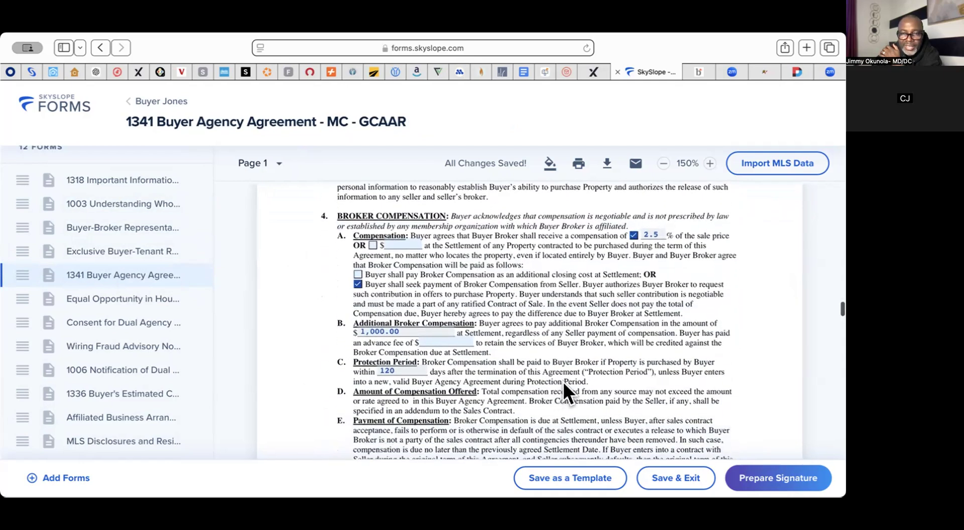
{"action": "scroll", "coordinate": [562, 381], "scroll_direction": "up", "scroll_amount": 2}
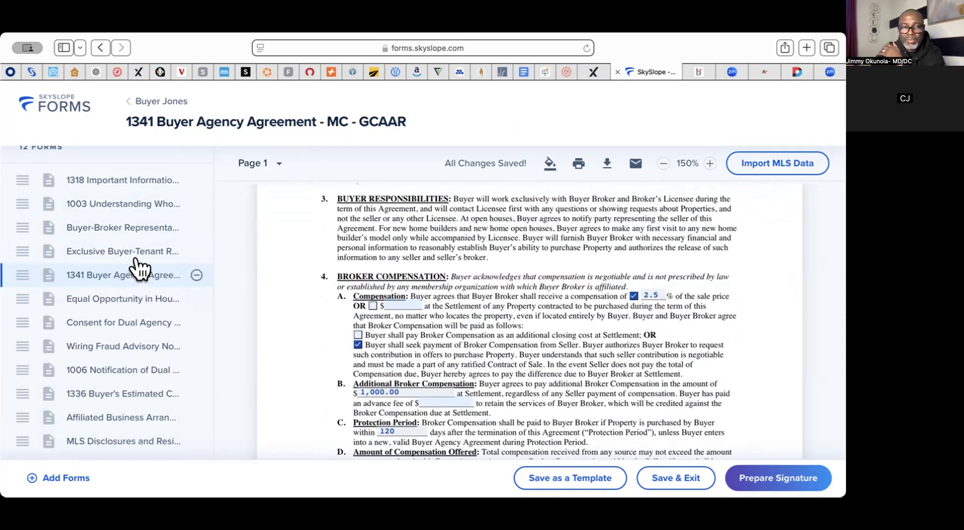
Compare the Exclusive Buyer-Tenant agreement's property type, term and termination entries with the opening sections of the 1341 Buyer Agency Agreement.
{"action": "left_click", "coordinate": [119, 258]}
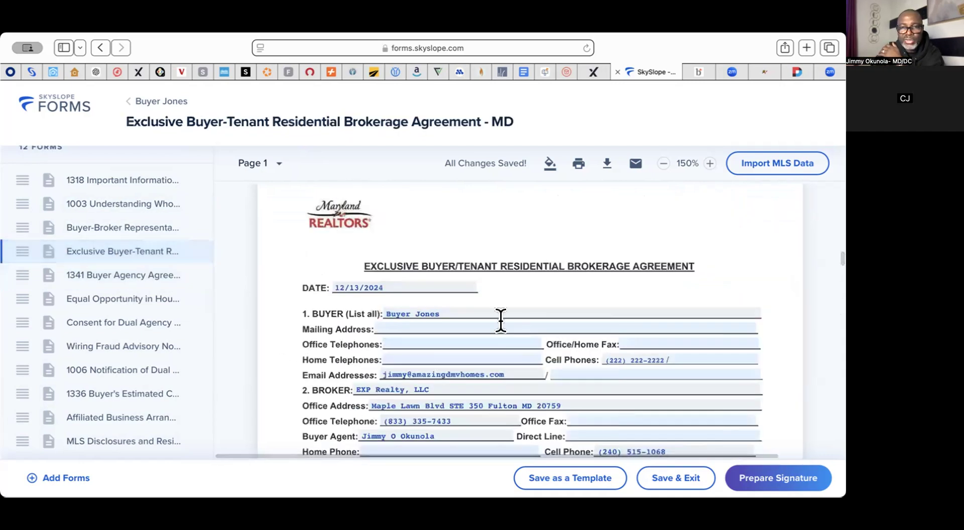
{"action": "scroll", "coordinate": [534, 377], "scroll_direction": "down", "scroll_amount": 3}
{"action": "scroll", "coordinate": [534, 375], "scroll_direction": "down", "scroll_amount": 5}
{"action": "scroll", "coordinate": [534, 382], "scroll_direction": "up", "scroll_amount": 1}
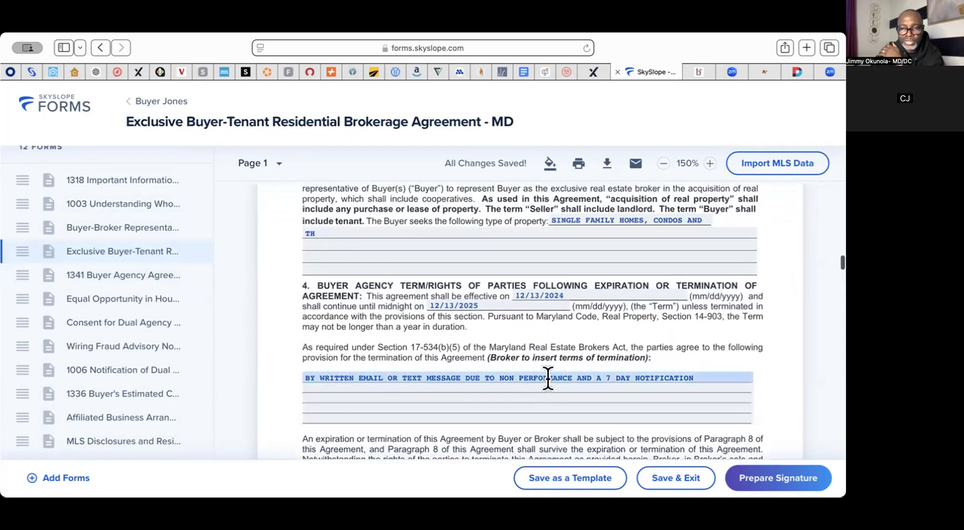
{"action": "scroll", "coordinate": [585, 354], "scroll_direction": "up", "scroll_amount": 1}
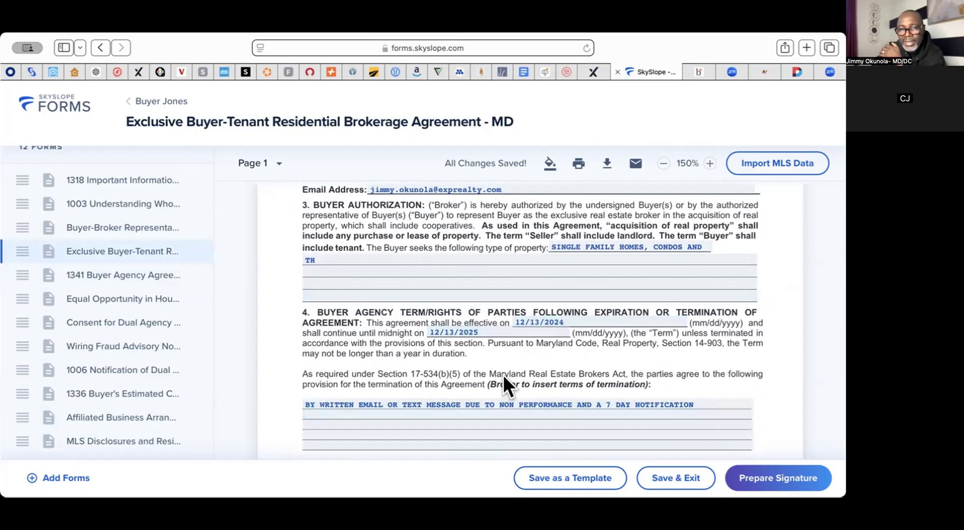
{"action": "left_click", "coordinate": [112, 275]}
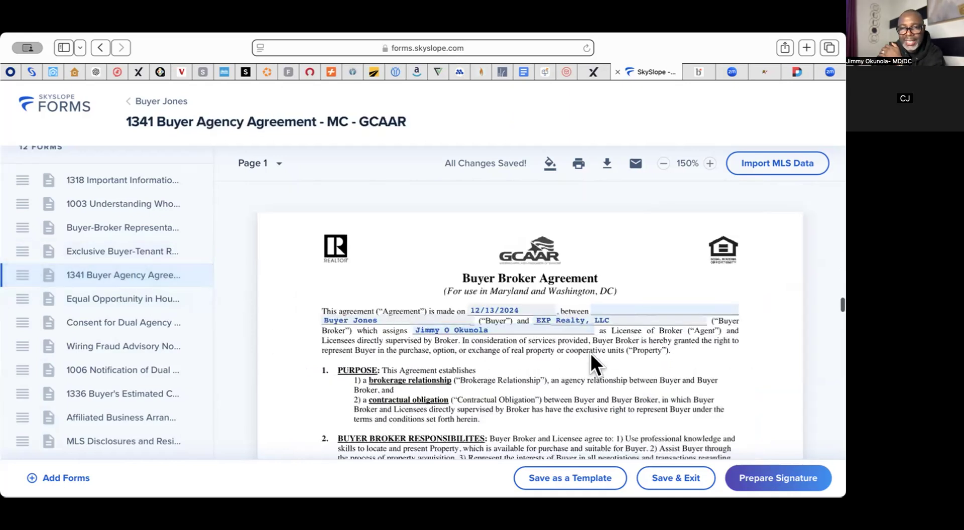
{"action": "scroll", "coordinate": [596, 407], "scroll_direction": "down", "scroll_amount": 2}
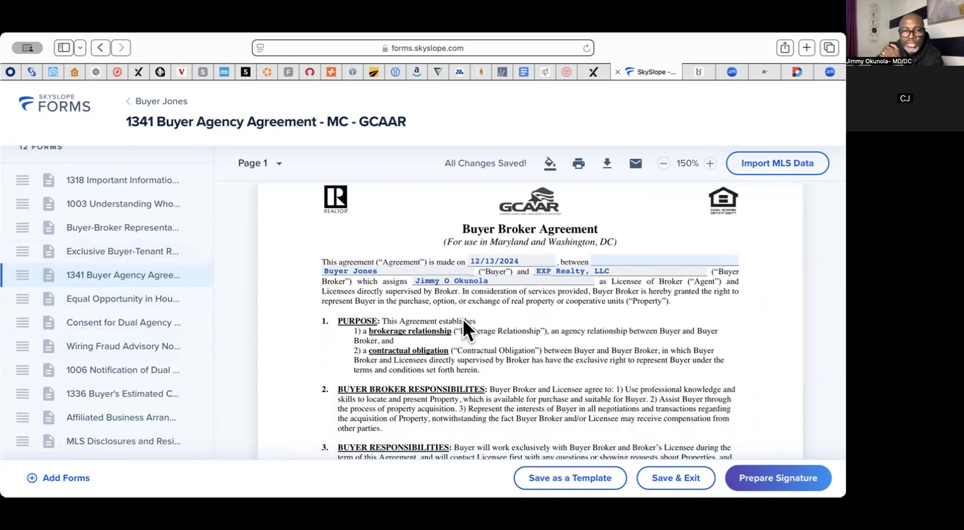
Create a signature envelope for the forms with the Buyer set to Needs to sign and the Broker and Seller Agent set to No action.
{"action": "left_click", "coordinate": [768, 476]}
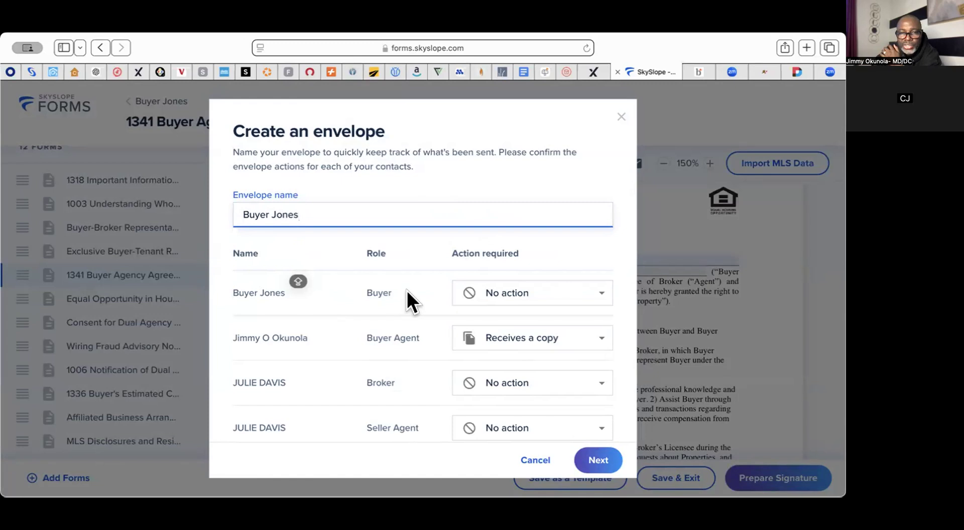
{"action": "left_click", "coordinate": [597, 300]}
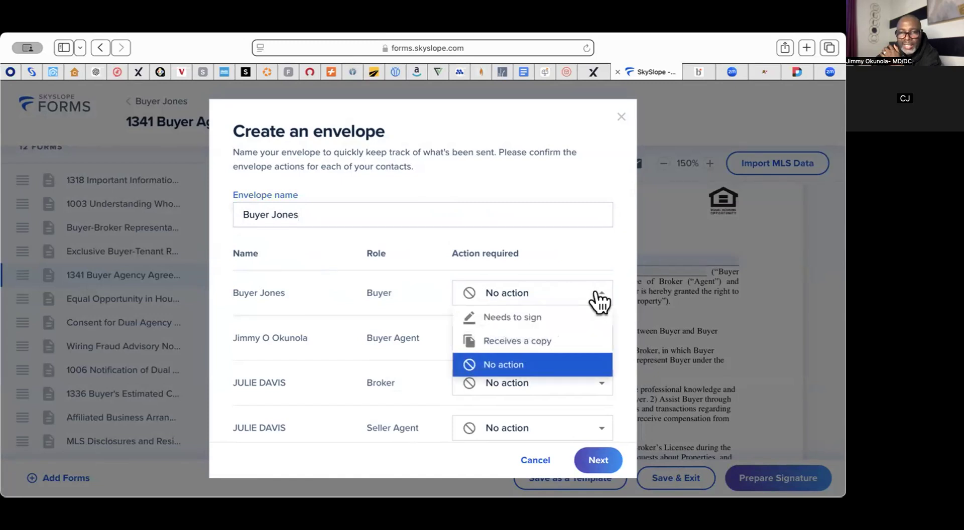
{"action": "left_click", "coordinate": [536, 326]}
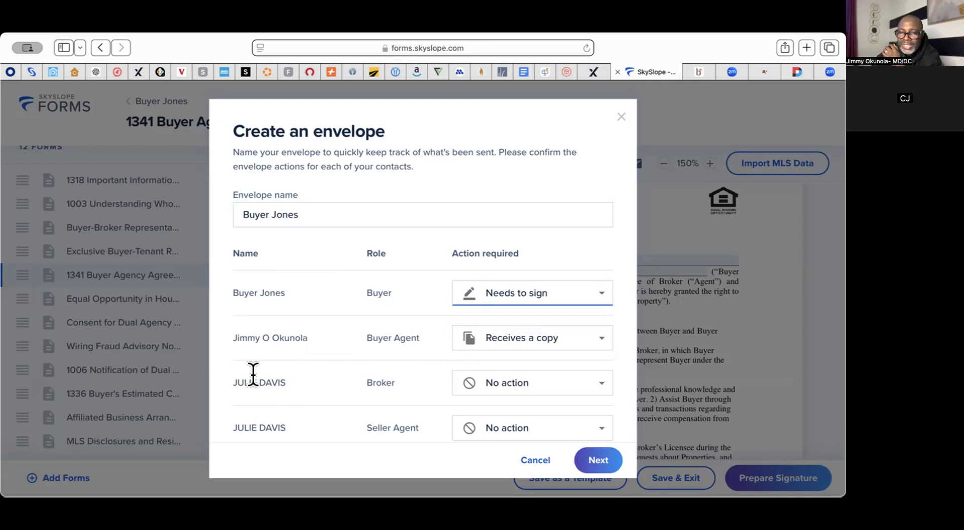
{"action": "left_click", "coordinate": [597, 388]}
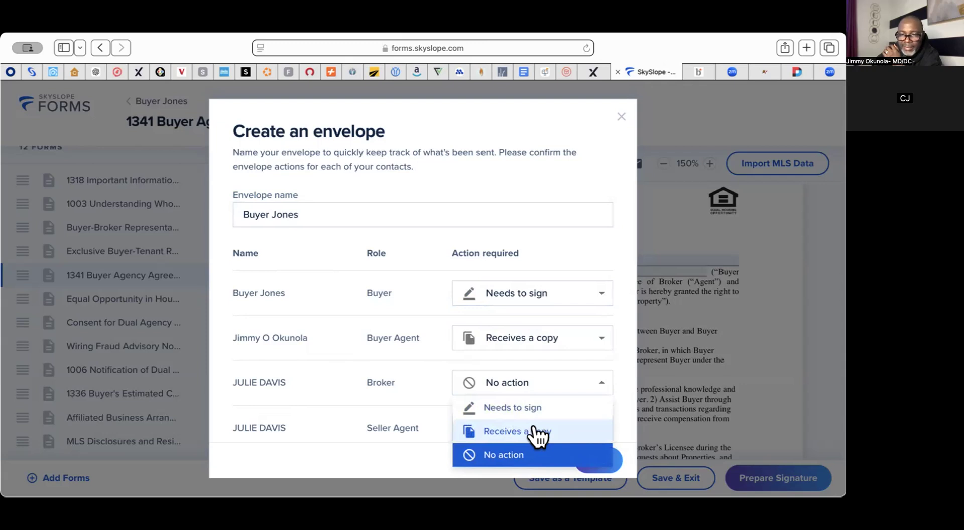
{"action": "left_click", "coordinate": [507, 457]}
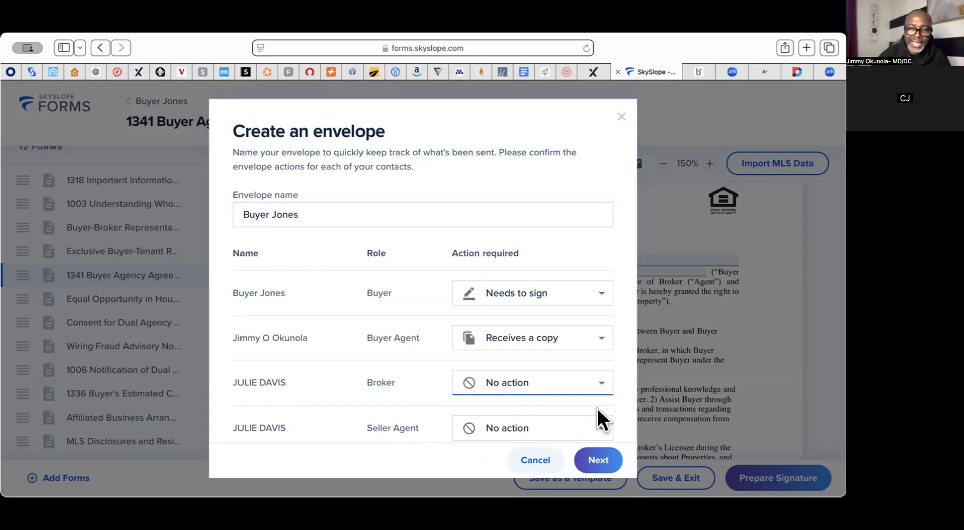
{"action": "left_click", "coordinate": [597, 430]}
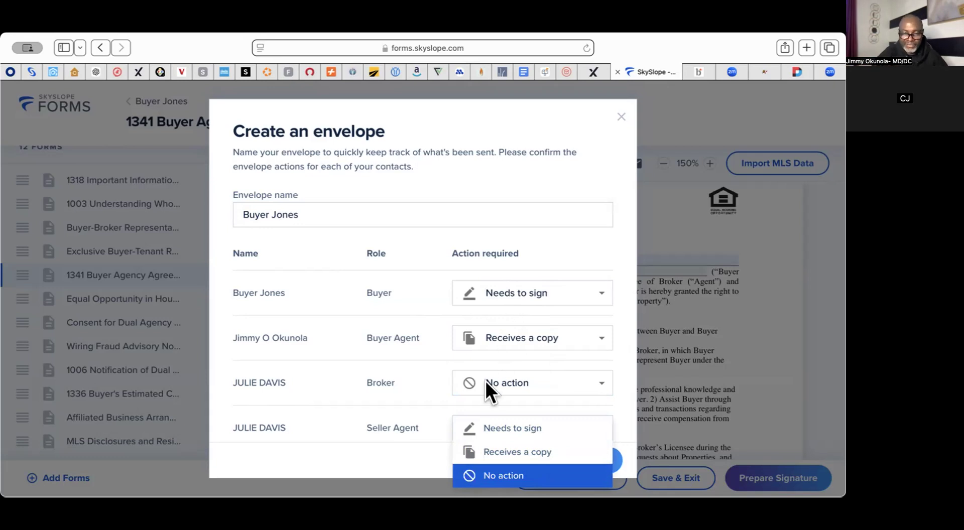
{"action": "left_click", "coordinate": [496, 475]}
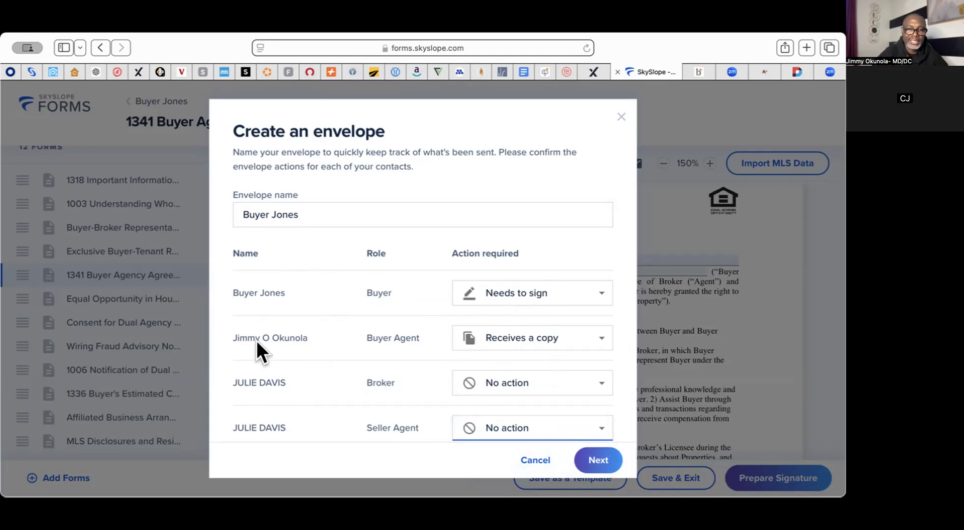
{"action": "left_click", "coordinate": [595, 452]}
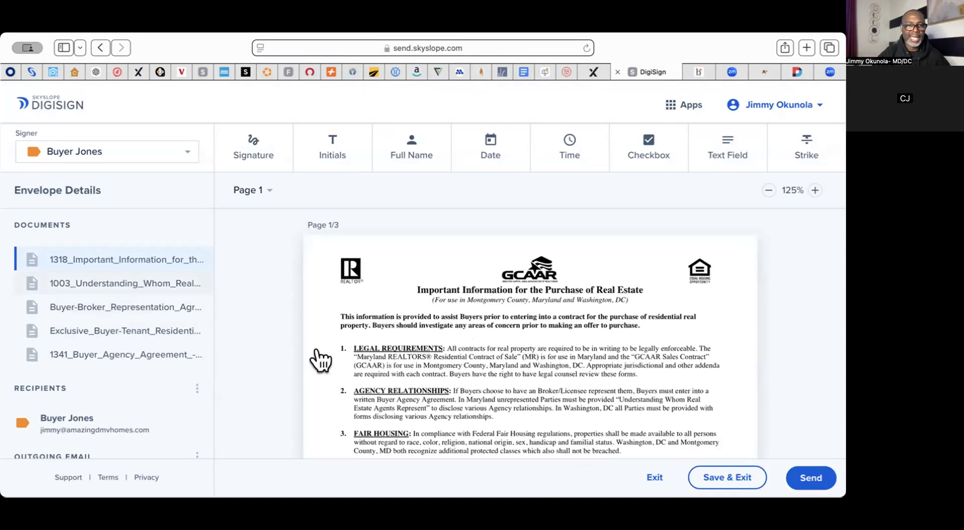
Review the 1318 Important Information form through to the buyer's signature and date fields on page 3.
{"action": "scroll", "coordinate": [396, 357], "scroll_direction": "down", "scroll_amount": 5}
{"action": "scroll", "coordinate": [396, 357], "scroll_direction": "down", "scroll_amount": 5}
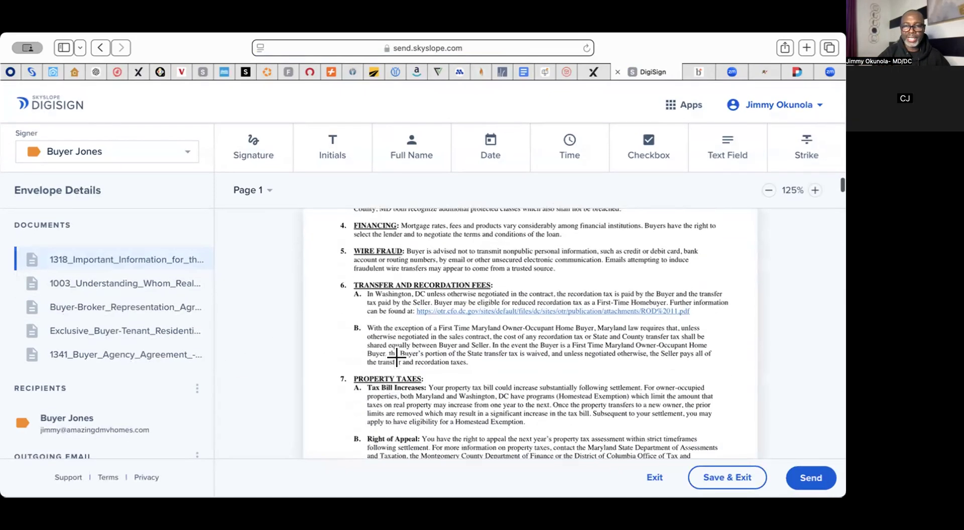
{"action": "scroll", "coordinate": [396, 356], "scroll_direction": "up", "scroll_amount": 6}
{"action": "scroll", "coordinate": [396, 357], "scroll_direction": "up", "scroll_amount": 3}
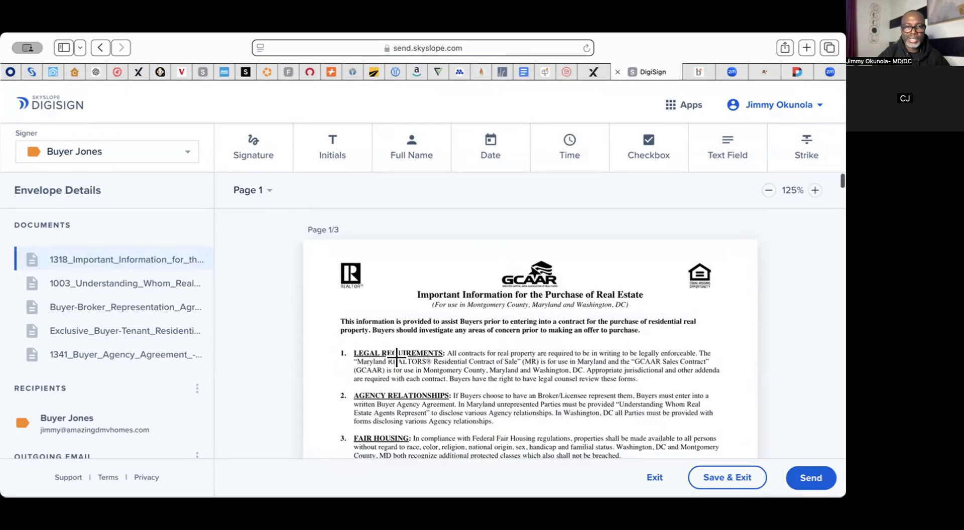
{"action": "scroll", "coordinate": [396, 357], "scroll_direction": "down", "scroll_amount": 7}
{"action": "scroll", "coordinate": [396, 357], "scroll_direction": "down", "scroll_amount": 20}
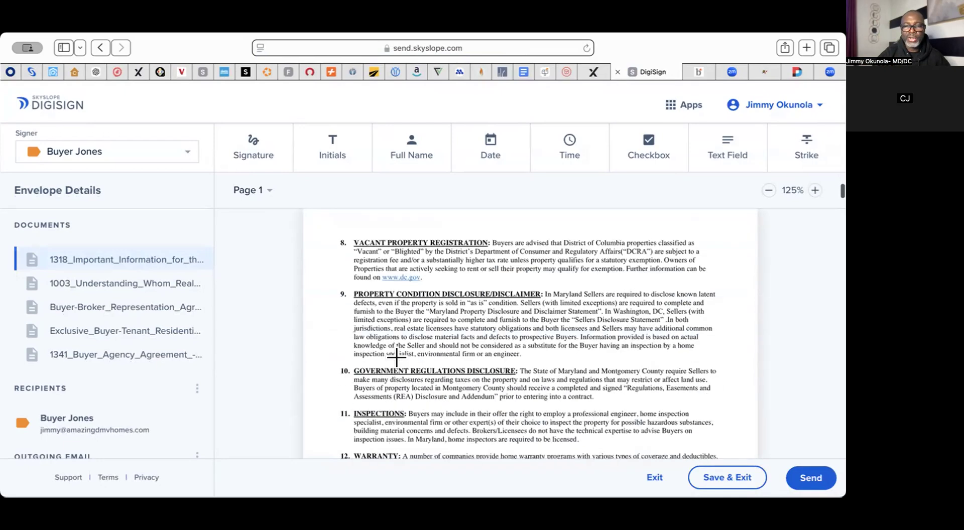
{"action": "scroll", "coordinate": [396, 357], "scroll_direction": "up", "scroll_amount": 10}
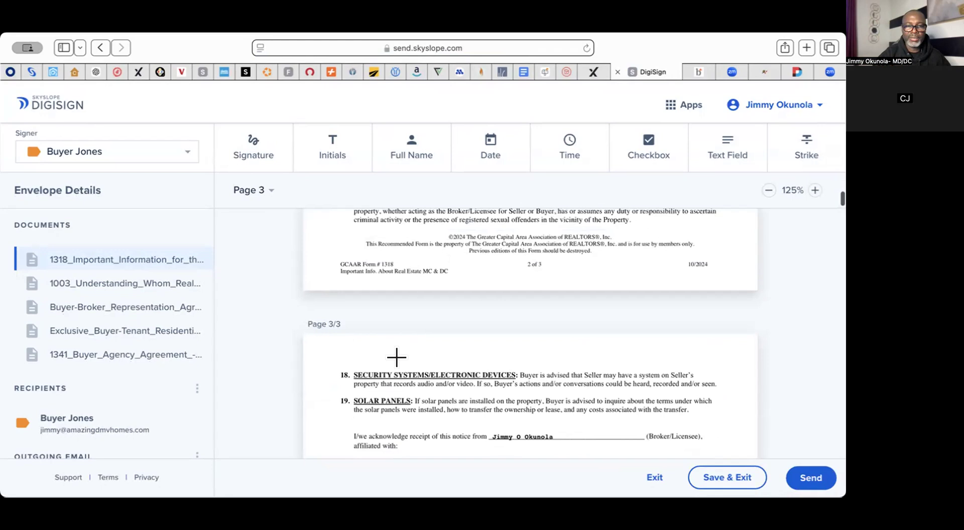
{"action": "scroll", "coordinate": [396, 357], "scroll_direction": "down", "scroll_amount": 8}
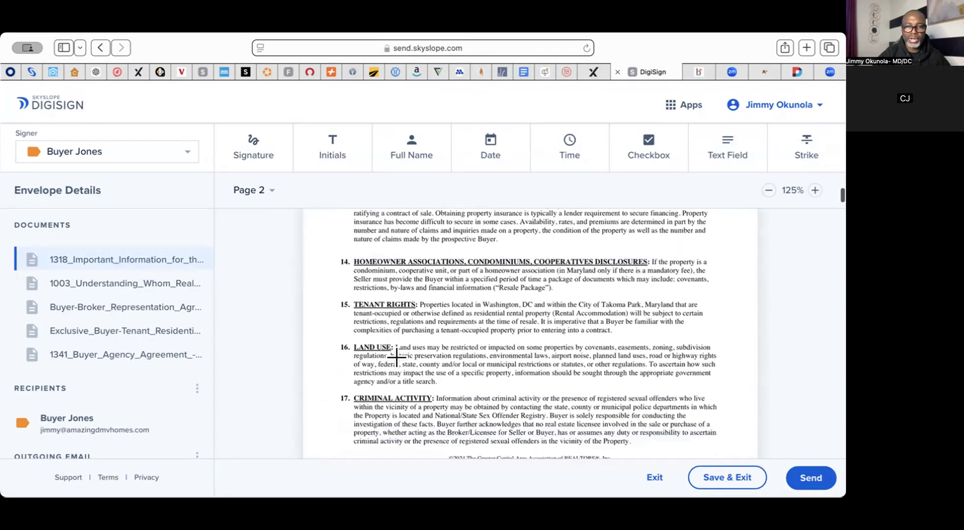
{"action": "scroll", "coordinate": [396, 357], "scroll_direction": "down", "scroll_amount": 2}
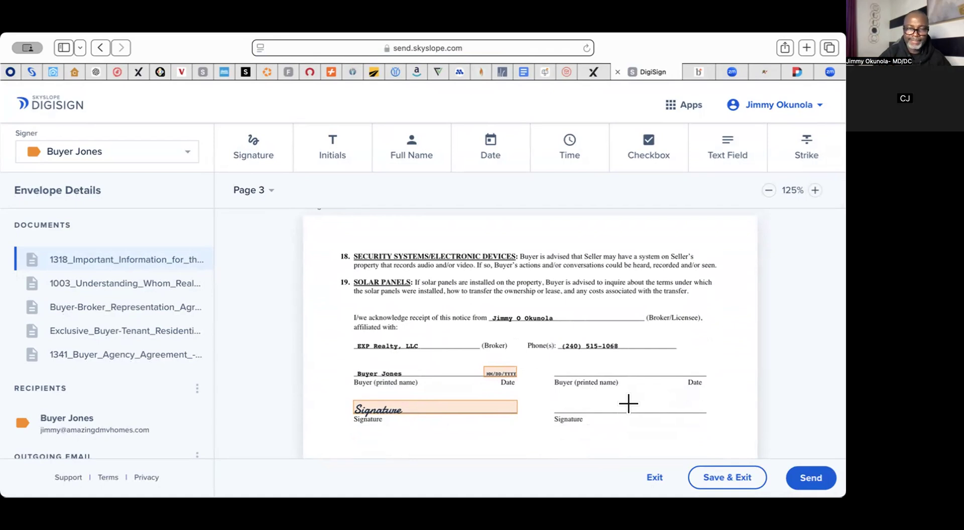
Place the buyer's signature block with its date stamp on the first signature line of page 2 of the 1003 Understanding Whom Real Estate Agents Represent form.
{"action": "scroll", "coordinate": [628, 403], "scroll_direction": "down", "scroll_amount": 10}
{"action": "scroll", "coordinate": [628, 403], "scroll_direction": "down", "scroll_amount": 15}
{"action": "scroll", "coordinate": [627, 403], "scroll_direction": "down", "scroll_amount": 1}
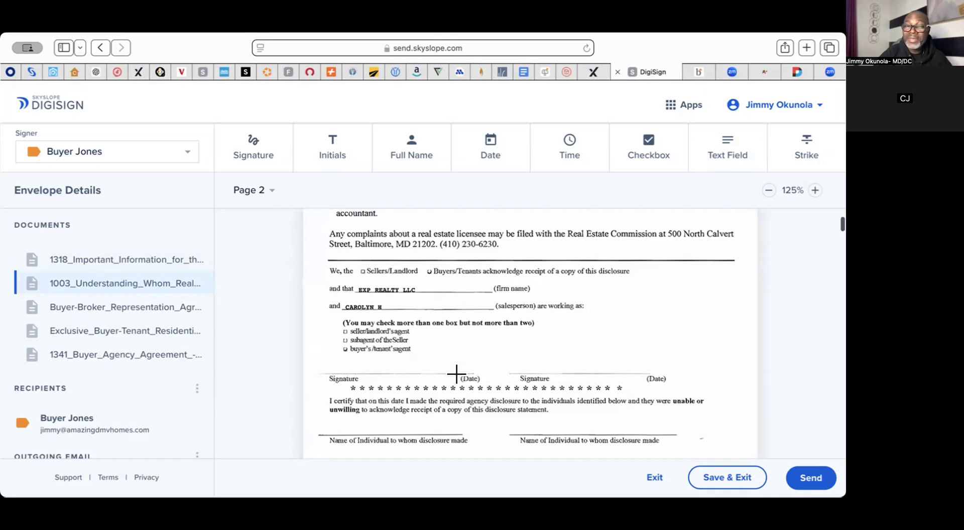
{"action": "left_click", "coordinate": [258, 151]}
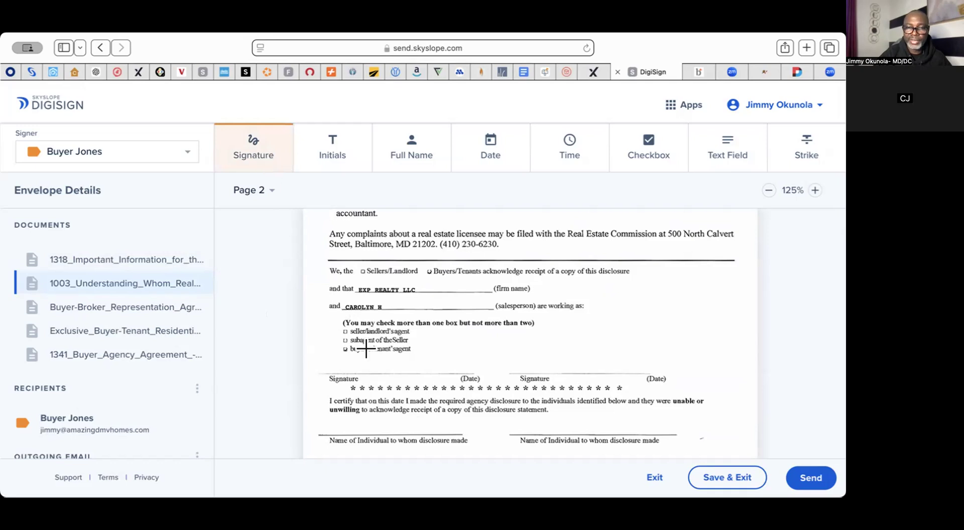
{"action": "left_click", "coordinate": [321, 369]}
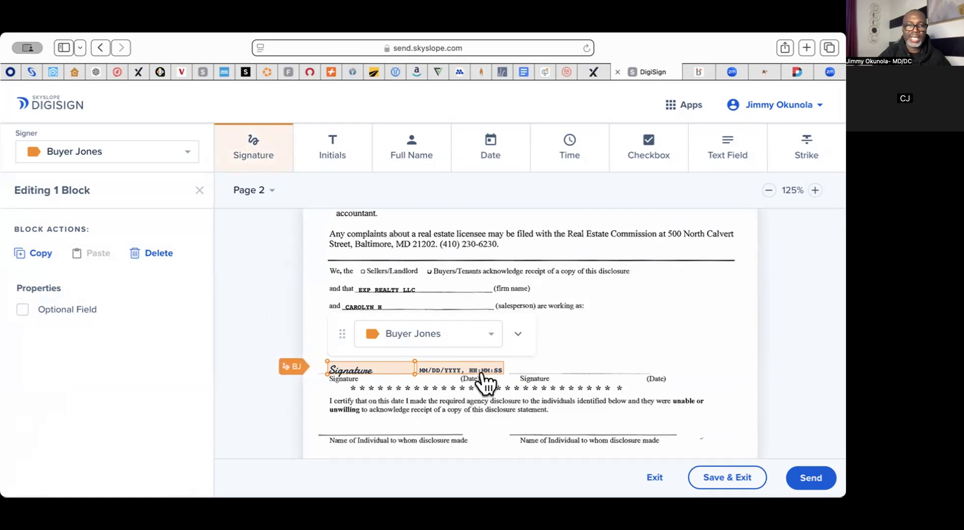
Review the Buyer-Broker Representation Agreement's term, broker fee, and buyer and broker signature lines.
{"action": "scroll", "coordinate": [492, 395], "scroll_direction": "down", "scroll_amount": 10}
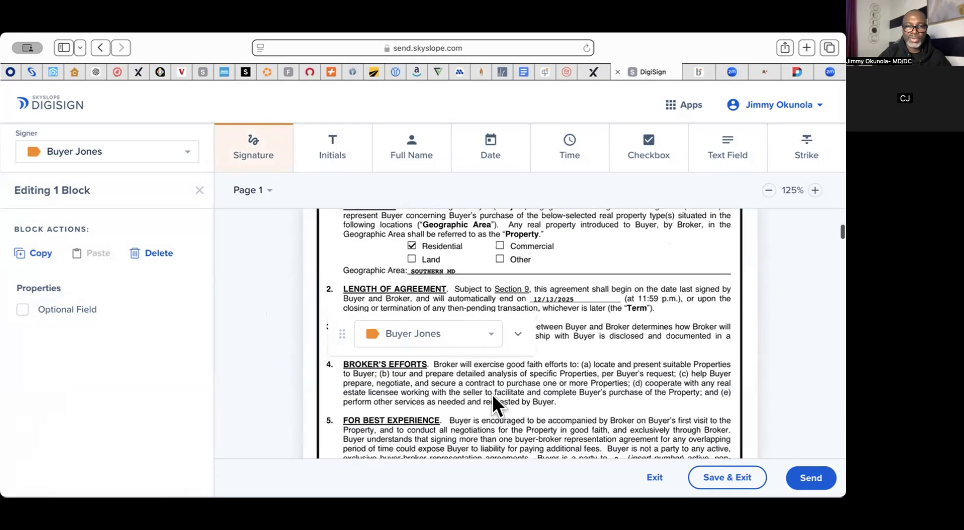
{"action": "scroll", "coordinate": [492, 395], "scroll_direction": "up", "scroll_amount": 5}
{"action": "scroll", "coordinate": [492, 395], "scroll_direction": "down", "scroll_amount": 4}
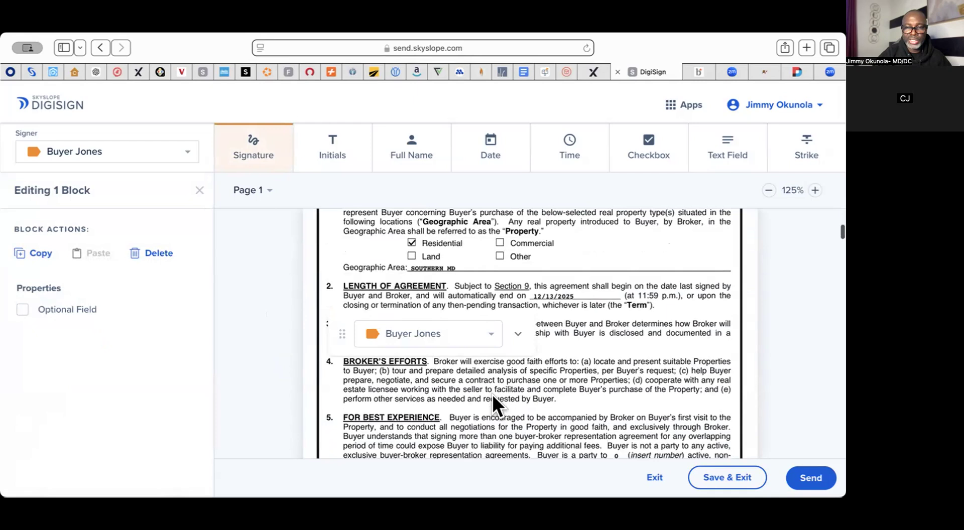
{"action": "scroll", "coordinate": [492, 395], "scroll_direction": "down", "scroll_amount": 6}
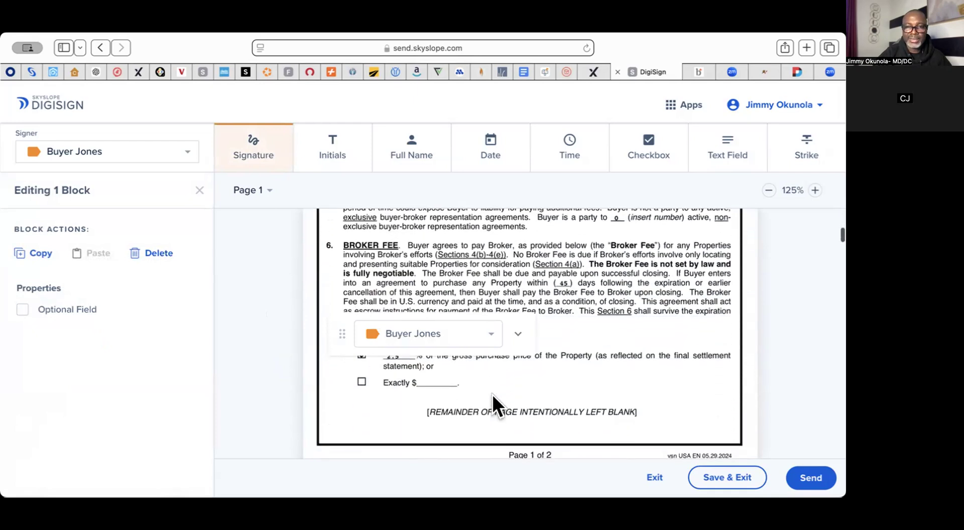
{"action": "scroll", "coordinate": [492, 395], "scroll_direction": "down", "scroll_amount": 8}
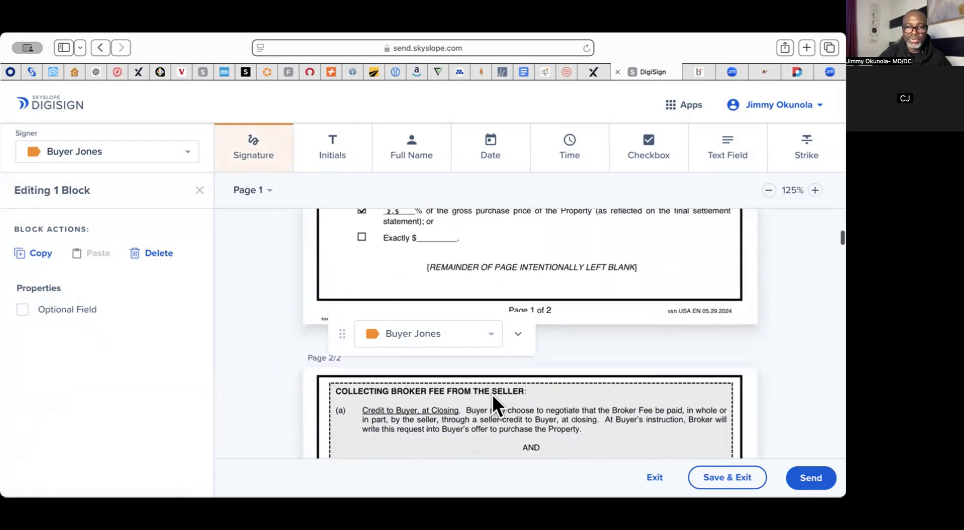
{"action": "scroll", "coordinate": [492, 395], "scroll_direction": "down", "scroll_amount": 3}
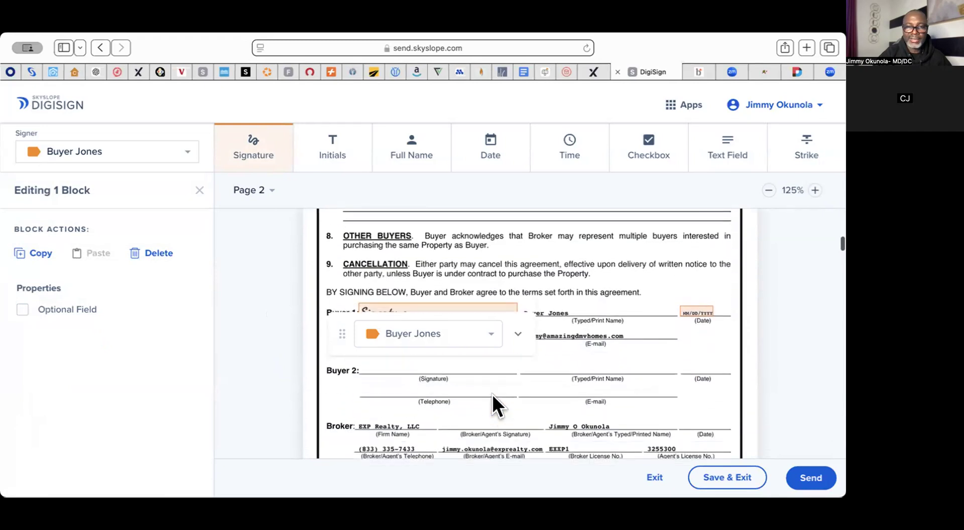
{"action": "scroll", "coordinate": [492, 394], "scroll_direction": "down", "scroll_amount": 3}
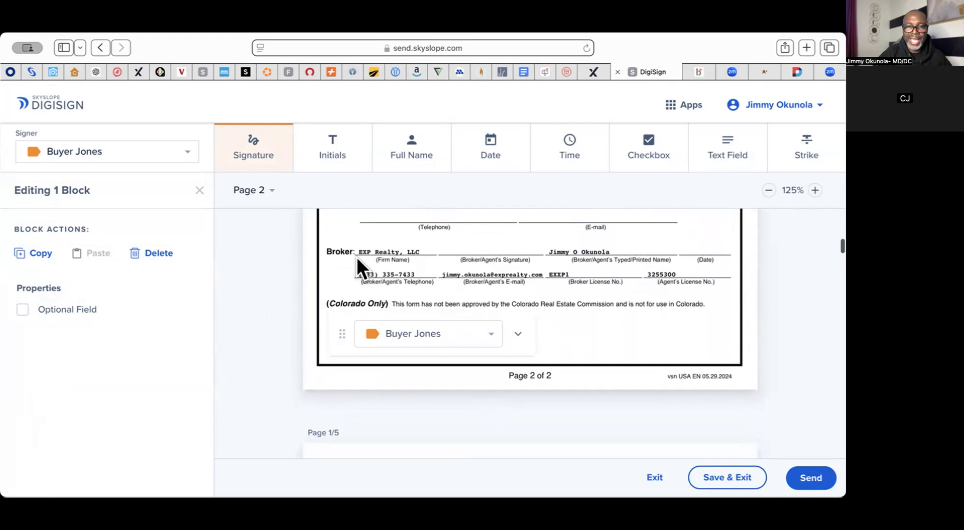
Check which signers are available for the broker's signature line in the Buyer-Broker Representation Agreement.
{"action": "left_click", "coordinate": [176, 161]}
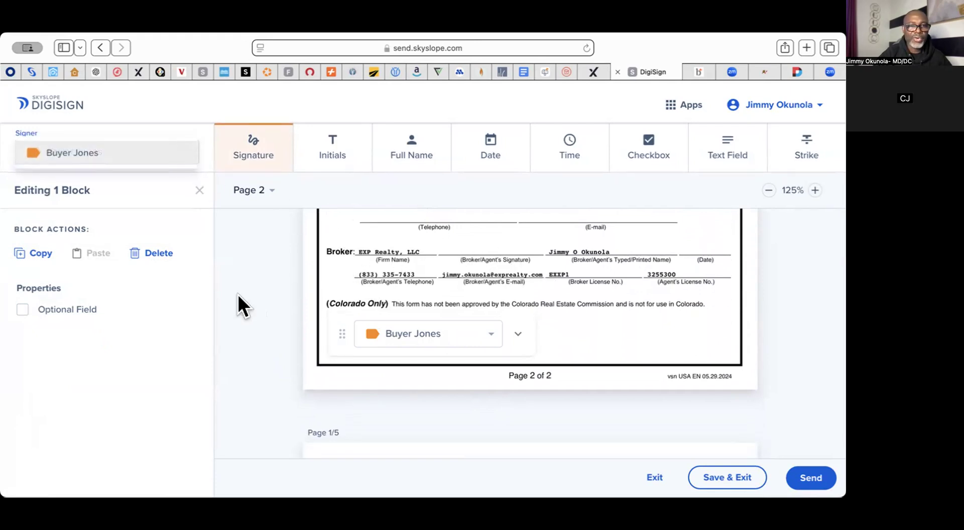
{"action": "left_click", "coordinate": [177, 150]}
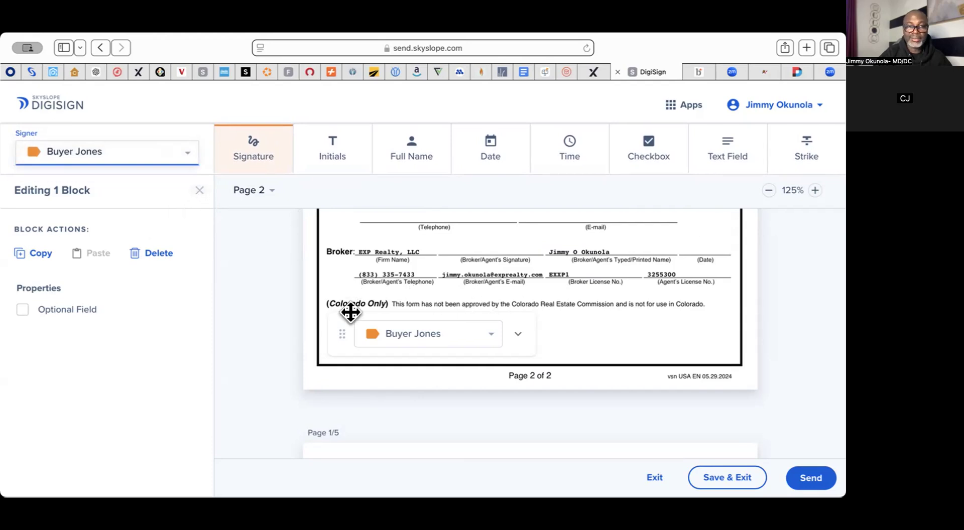
{"action": "scroll", "coordinate": [217, 246], "scroll_direction": "up", "scroll_amount": 10}
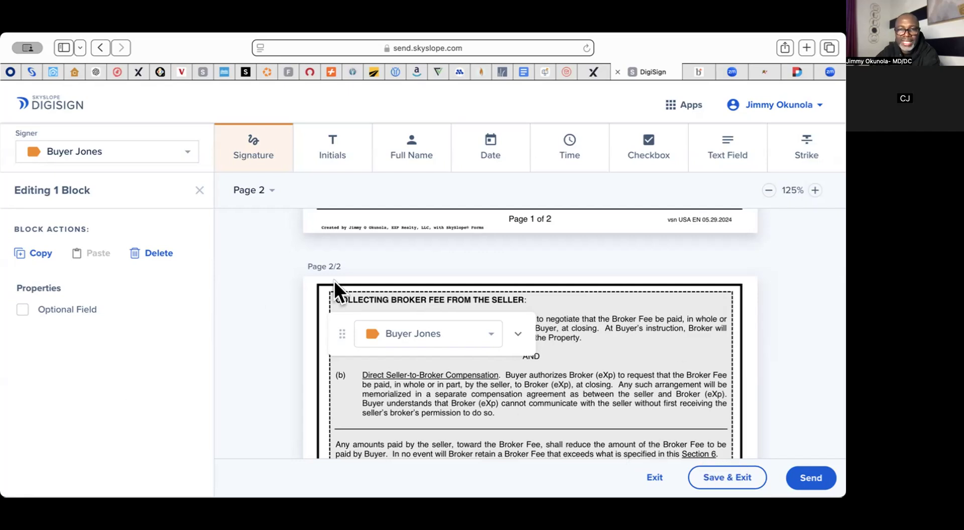
Save and exit the envelope, reopen the first listed draft for editing, and look through its document list.
{"action": "left_click", "coordinate": [716, 475]}
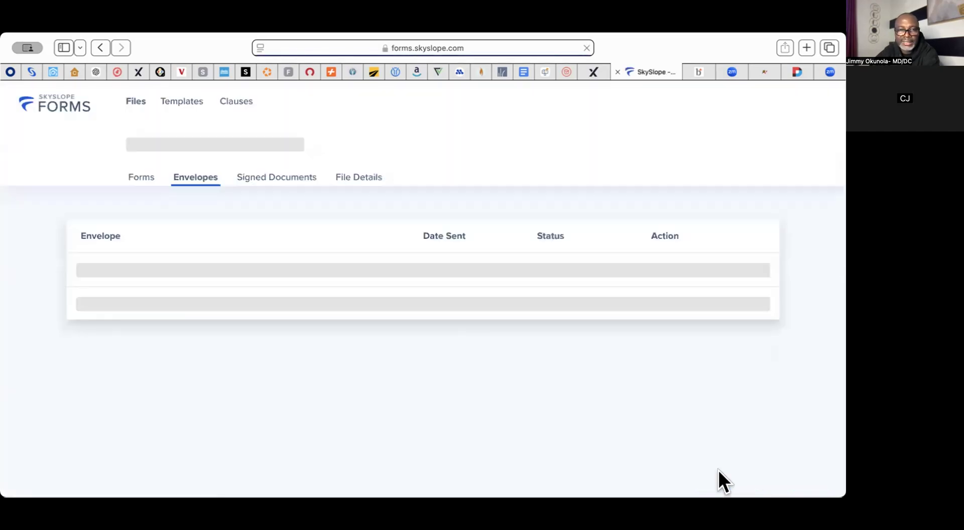
{"action": "left_click", "coordinate": [756, 270]}
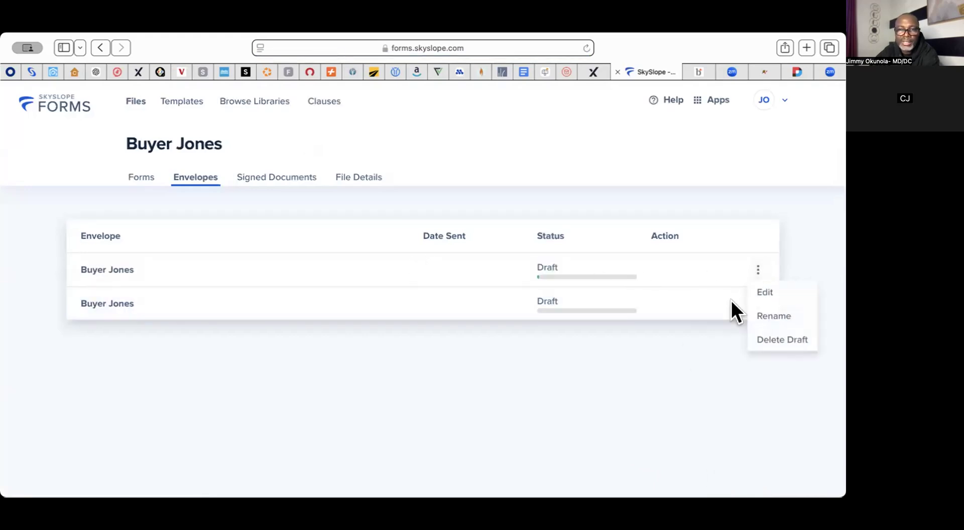
{"action": "left_click", "coordinate": [765, 290]}
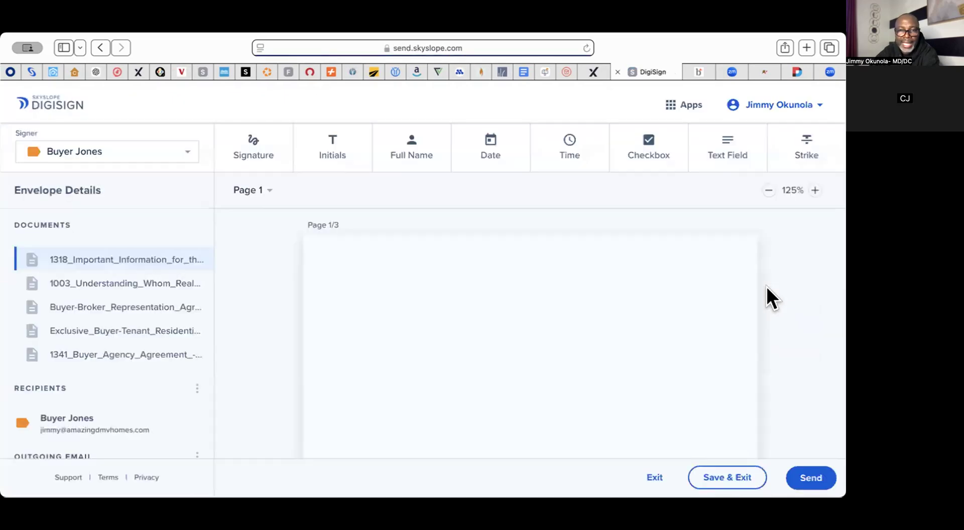
{"action": "scroll", "coordinate": [191, 306], "scroll_direction": "down", "scroll_amount": 3}
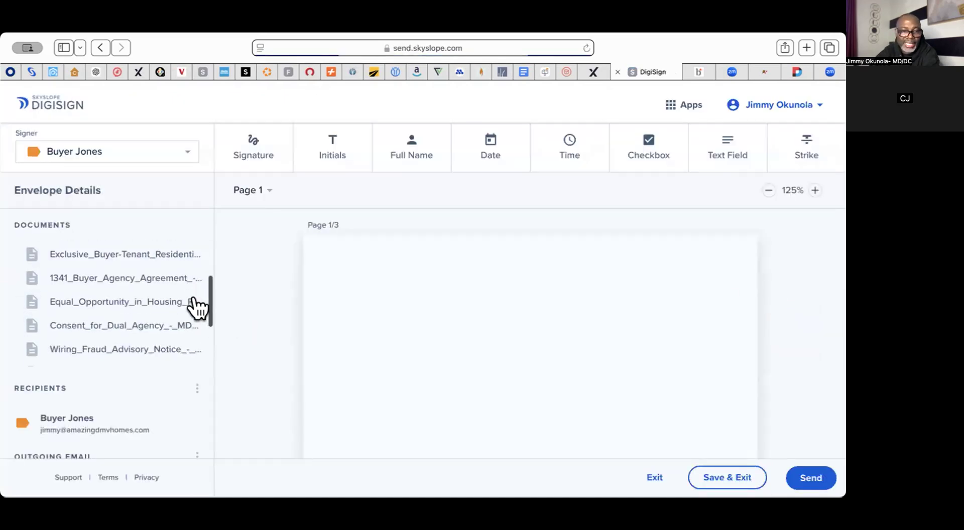
{"action": "scroll", "coordinate": [168, 410], "scroll_direction": "down", "scroll_amount": 2}
{"action": "scroll", "coordinate": [168, 410], "scroll_direction": "up", "scroll_amount": 2}
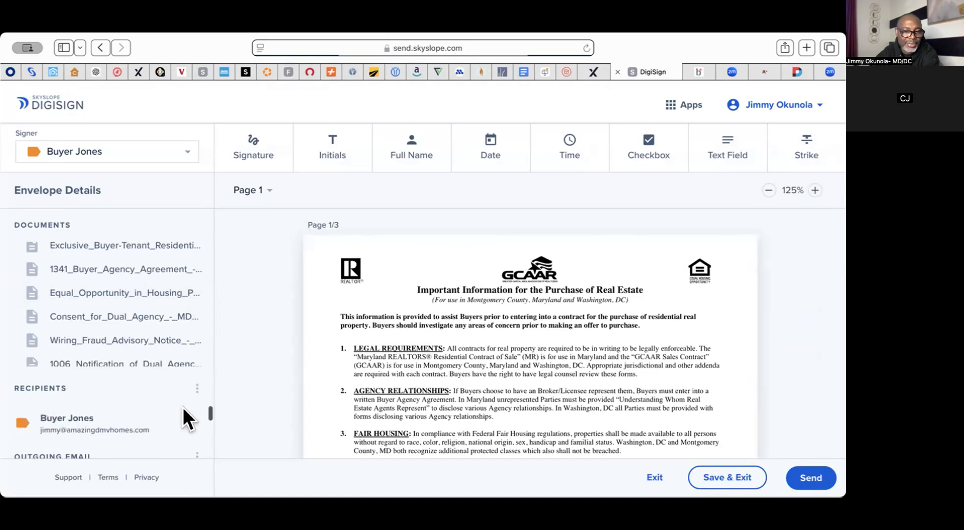
Open the envelope's recipients and check the buyer's name, email, required action and signing group, keeping the details as they are.
{"action": "left_click", "coordinate": [196, 389]}
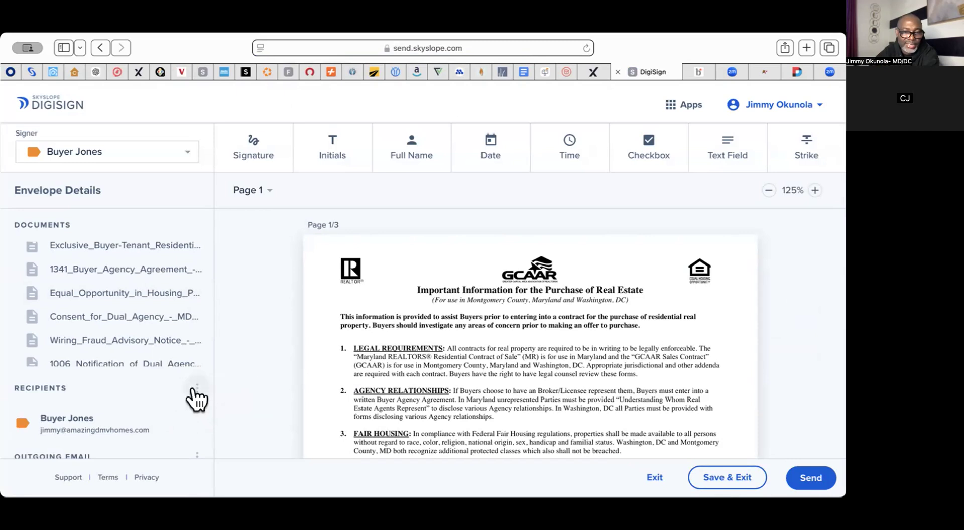
{"action": "left_click", "coordinate": [224, 389]}
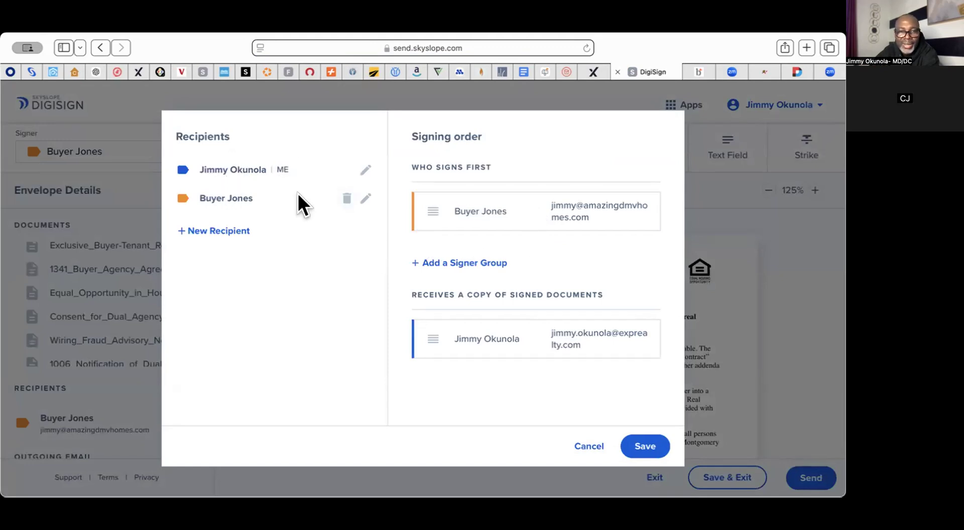
{"action": "left_click", "coordinate": [364, 199]}
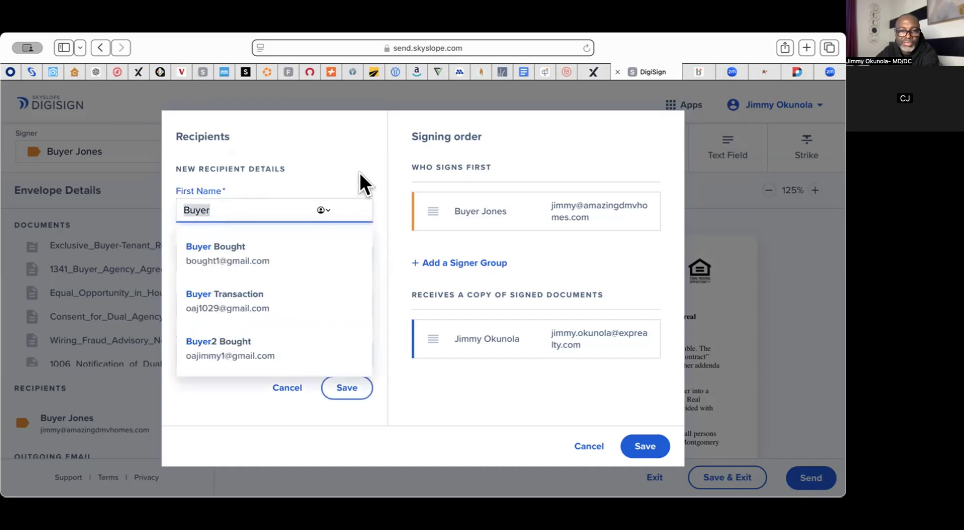
{"action": "left_click", "coordinate": [376, 224]}
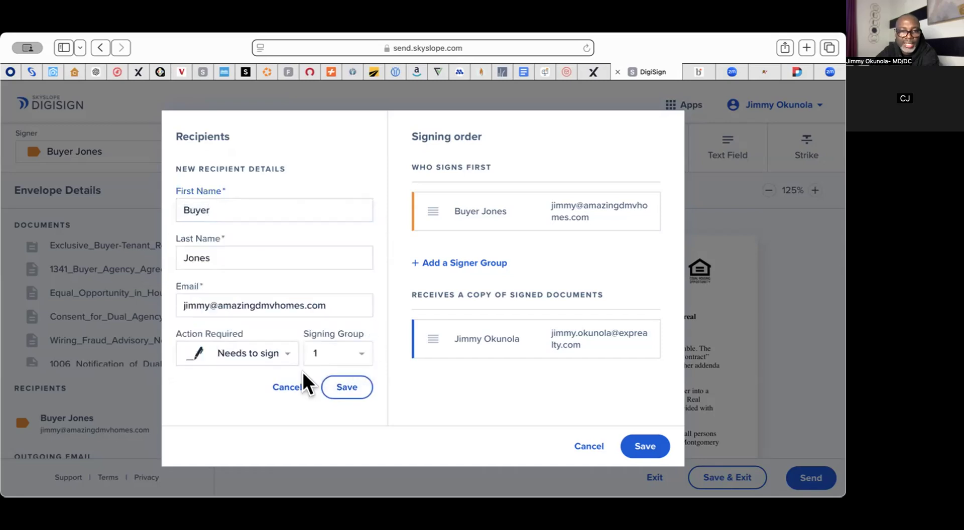
{"action": "left_click", "coordinate": [344, 390]}
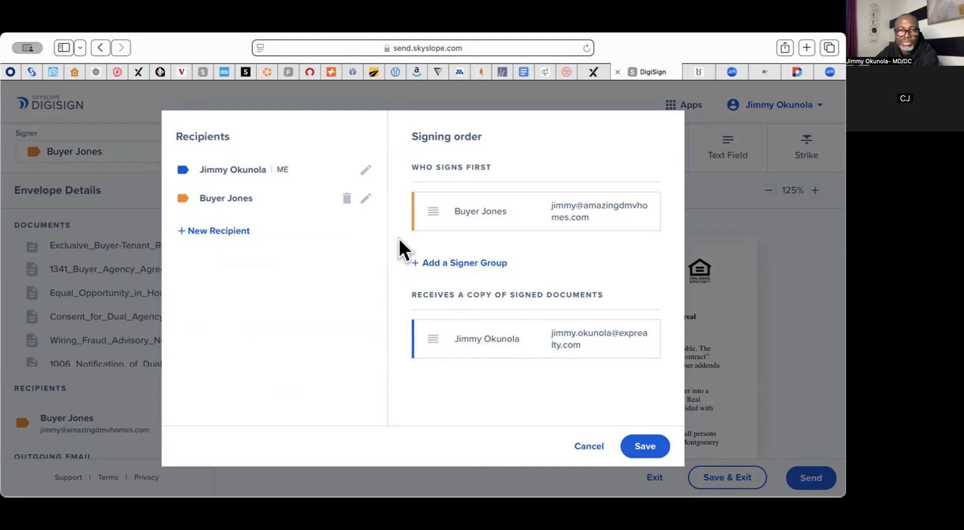
Set the agent's own required action to Needs to sign and save the envelope's recipients.
{"action": "left_click", "coordinate": [363, 170]}
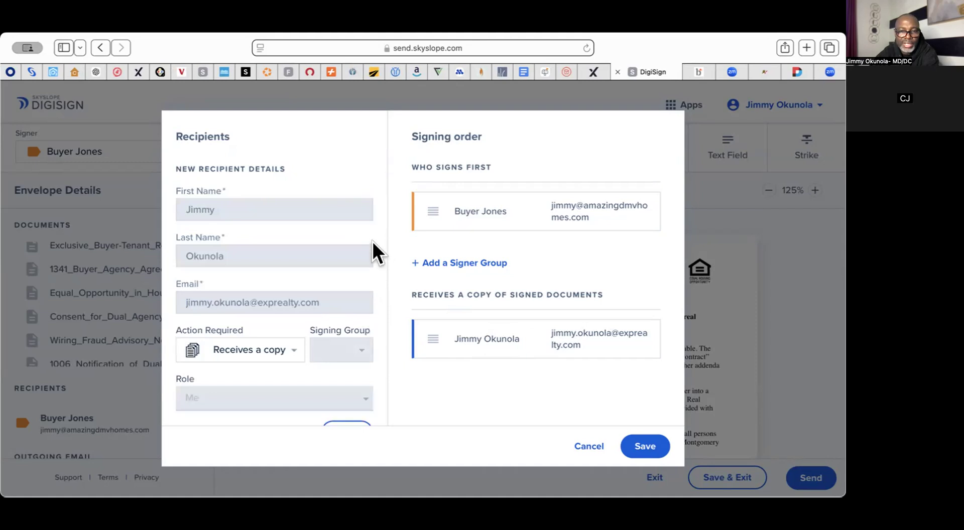
{"action": "scroll", "coordinate": [372, 239], "scroll_direction": "down", "scroll_amount": 2}
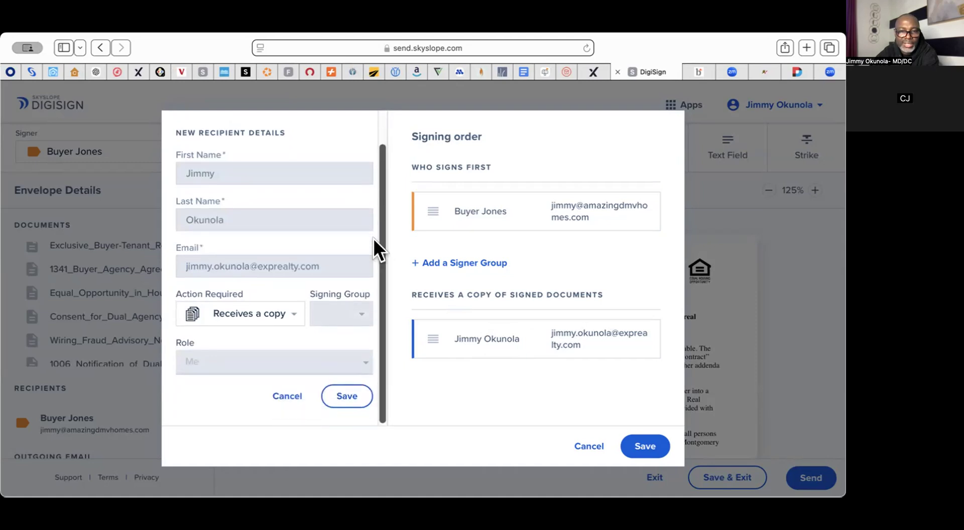
{"action": "left_click", "coordinate": [290, 321]}
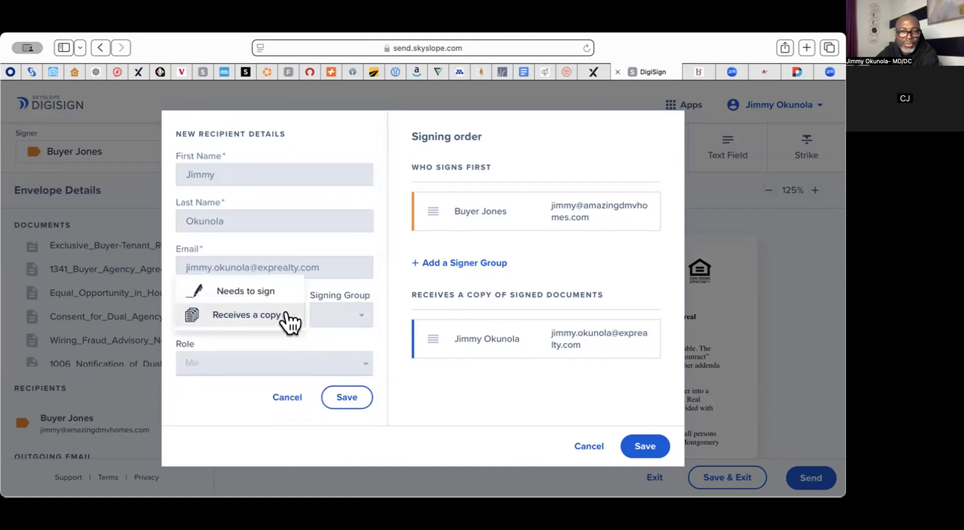
{"action": "left_click", "coordinate": [256, 290]}
{"action": "left_click", "coordinate": [336, 399]}
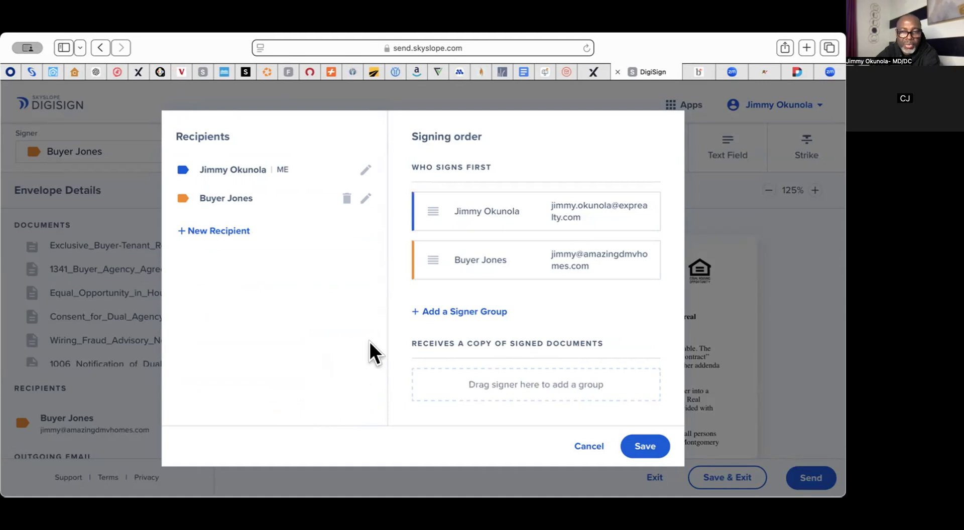
{"action": "left_click", "coordinate": [638, 442]}
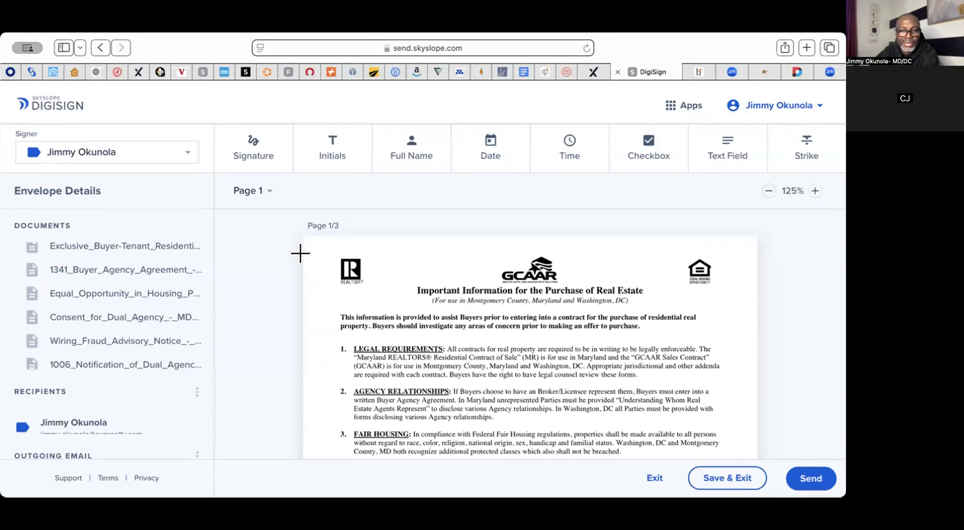
Place the agent's signature block on the broker's signature line of the Buyer-Broker Representation Agreement and fit a shortened time block beside it.
{"action": "scroll", "coordinate": [415, 309], "scroll_direction": "down", "scroll_amount": 20}
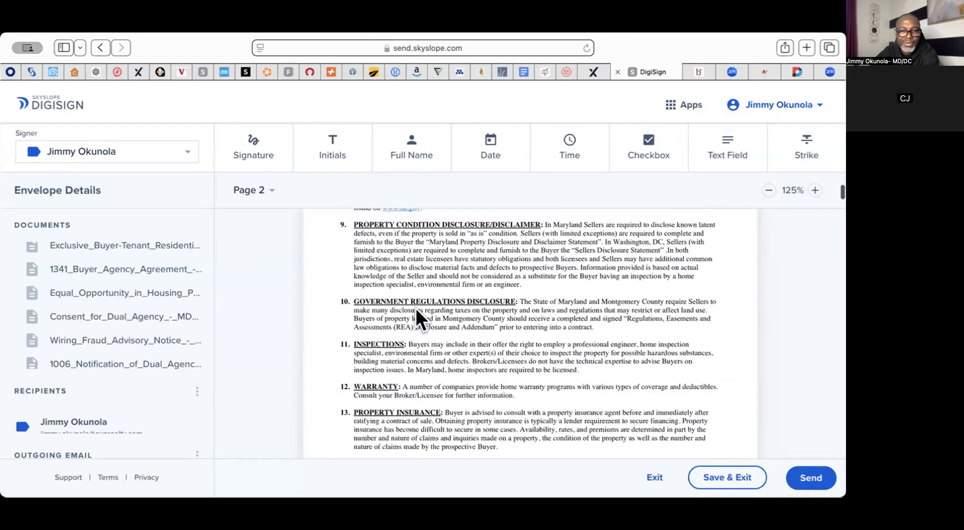
{"action": "scroll", "coordinate": [416, 308], "scroll_direction": "down", "scroll_amount": 4}
{"action": "scroll", "coordinate": [416, 308], "scroll_direction": "down", "scroll_amount": 20}
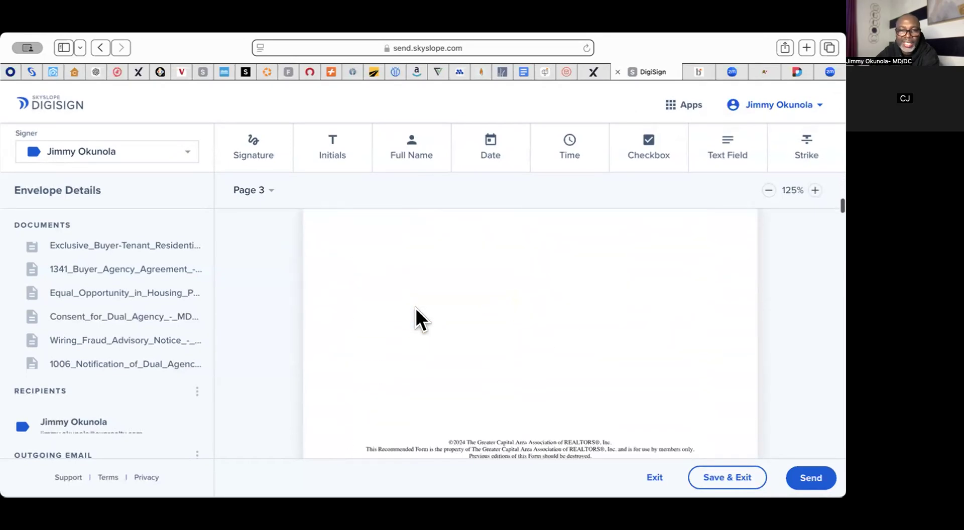
{"action": "scroll", "coordinate": [411, 308], "scroll_direction": "down", "scroll_amount": 20}
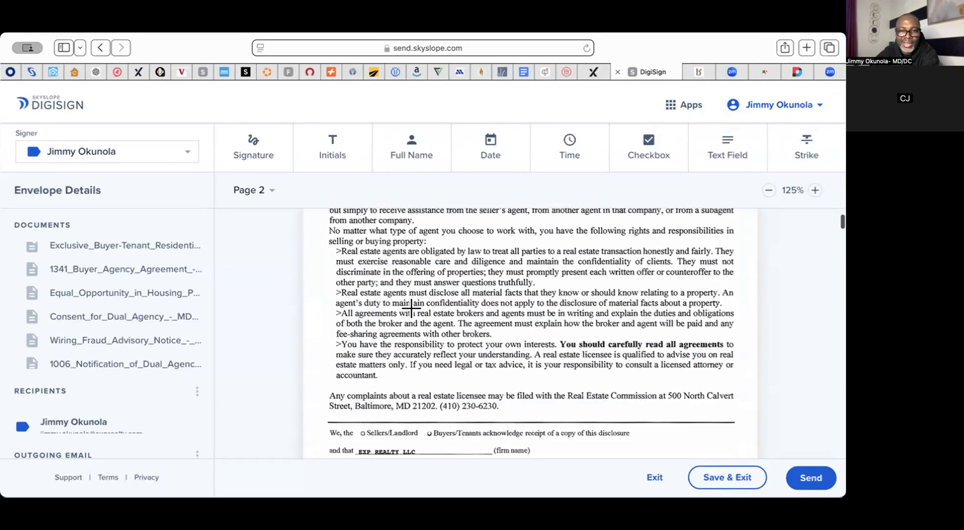
{"action": "scroll", "coordinate": [410, 308], "scroll_direction": "down", "scroll_amount": 20}
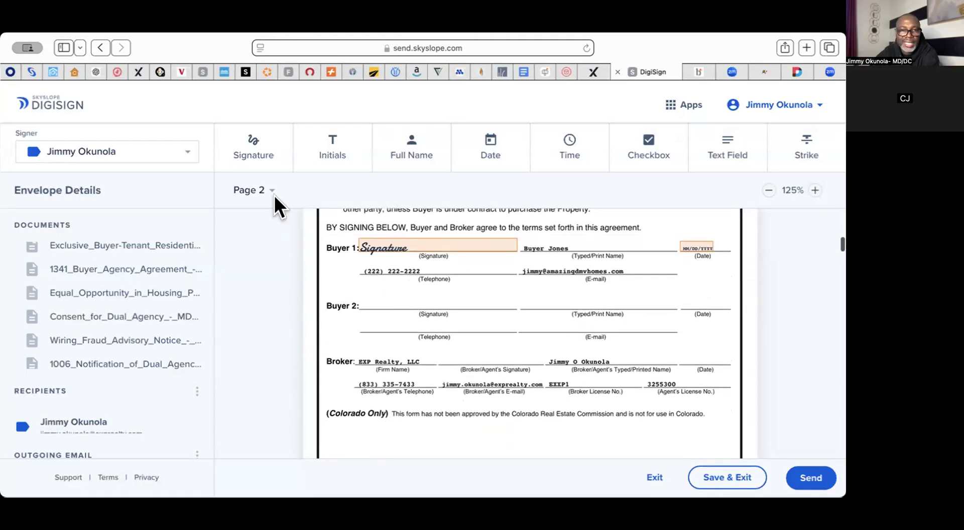
{"action": "left_click", "coordinate": [448, 362]}
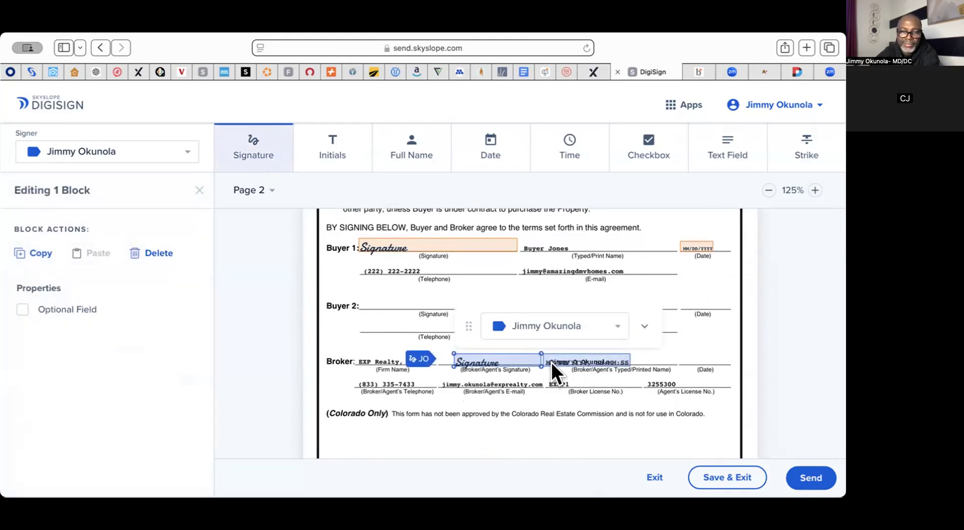
{"action": "left_click_drag", "start_coordinate": [503, 356], "coordinate": [488, 356]}
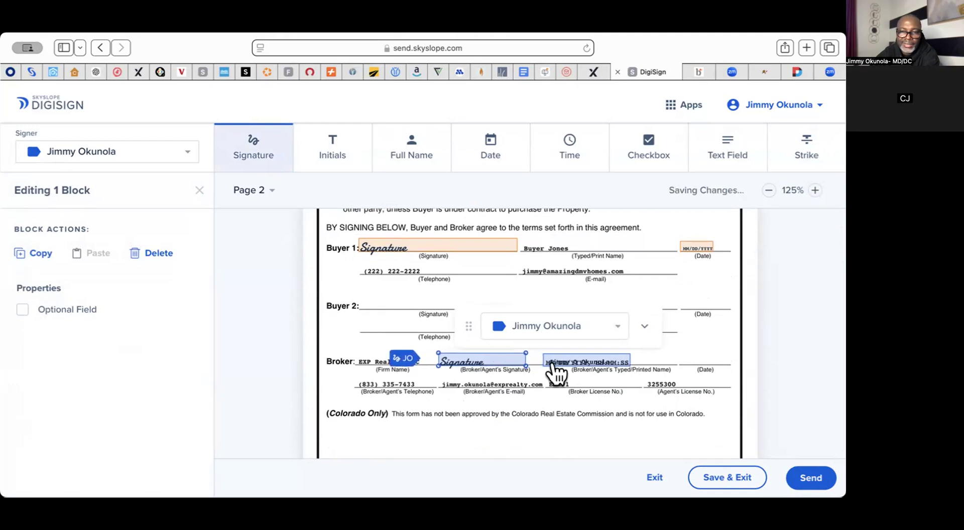
{"action": "left_click", "coordinate": [575, 356]}
{"action": "left_click_drag", "start_coordinate": [575, 356], "coordinate": [551, 348]}
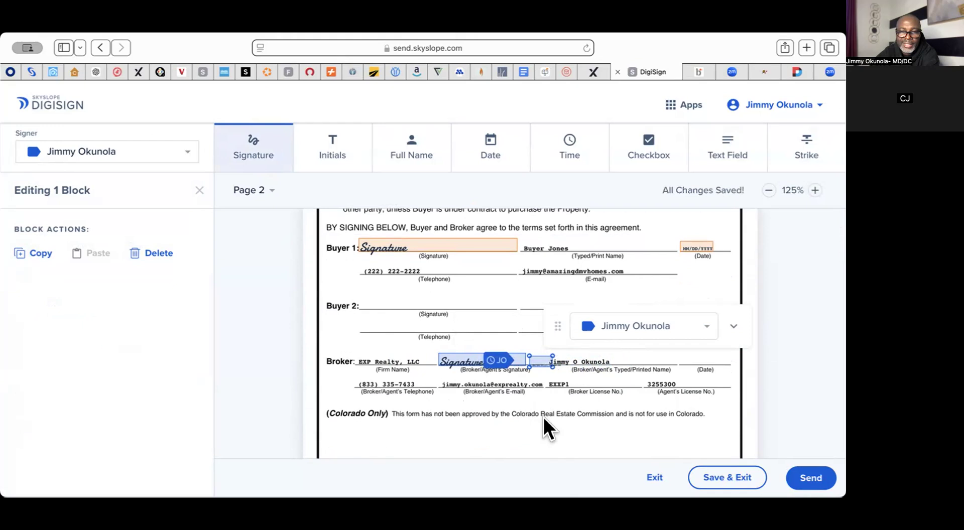
{"action": "key", "text": "super+v"}
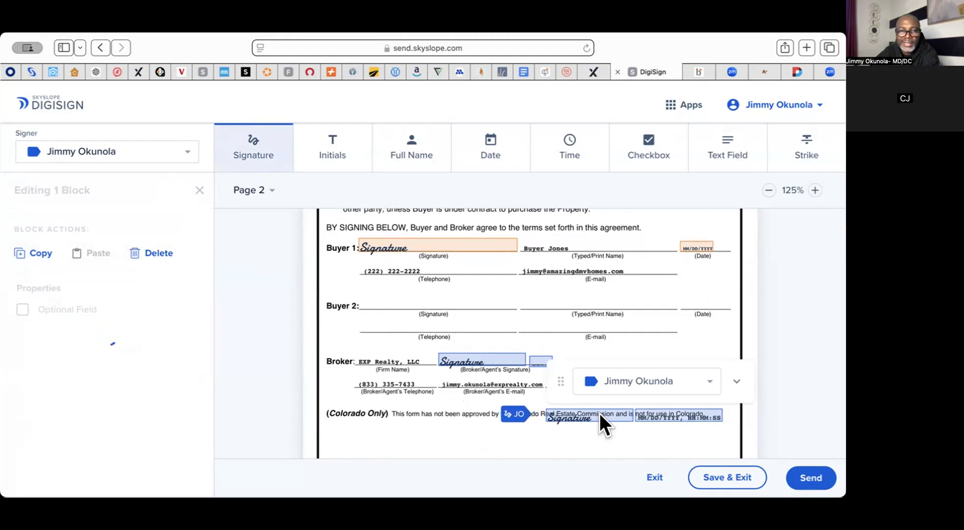
{"action": "left_click", "coordinate": [158, 254]}
{"action": "left_click", "coordinate": [668, 417]}
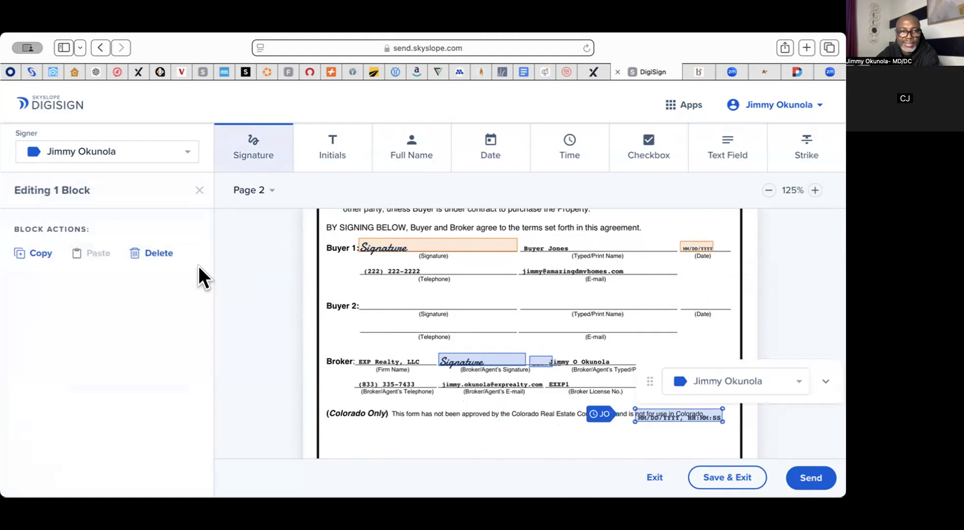
{"action": "left_click", "coordinate": [157, 254]}
Check the signature and initials blocks through the Exclusive Buyer/Tenant agreement and the 1341 Buyer Agency Agreement.
{"action": "scroll", "coordinate": [376, 341], "scroll_direction": "down", "scroll_amount": 10}
{"action": "scroll", "coordinate": [376, 341], "scroll_direction": "down", "scroll_amount": 20}
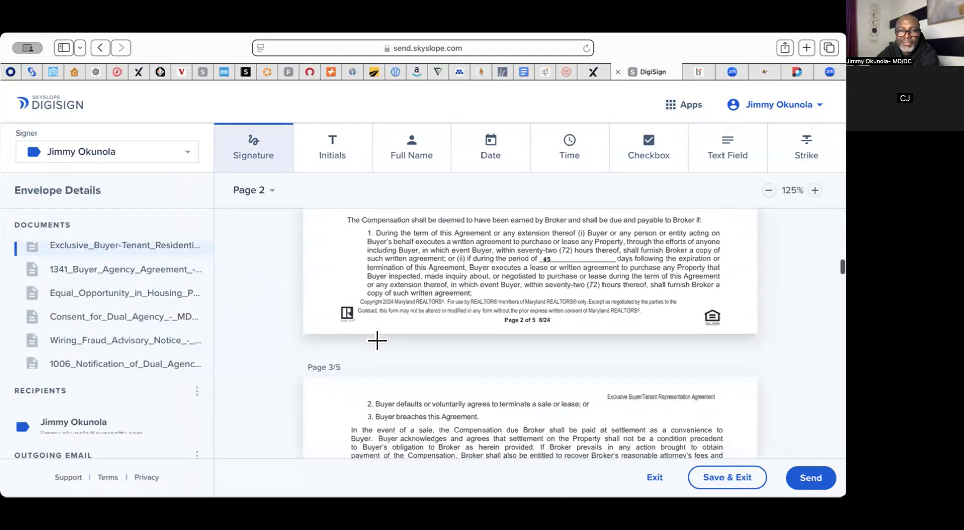
{"action": "scroll", "coordinate": [376, 341], "scroll_direction": "up", "scroll_amount": 8}
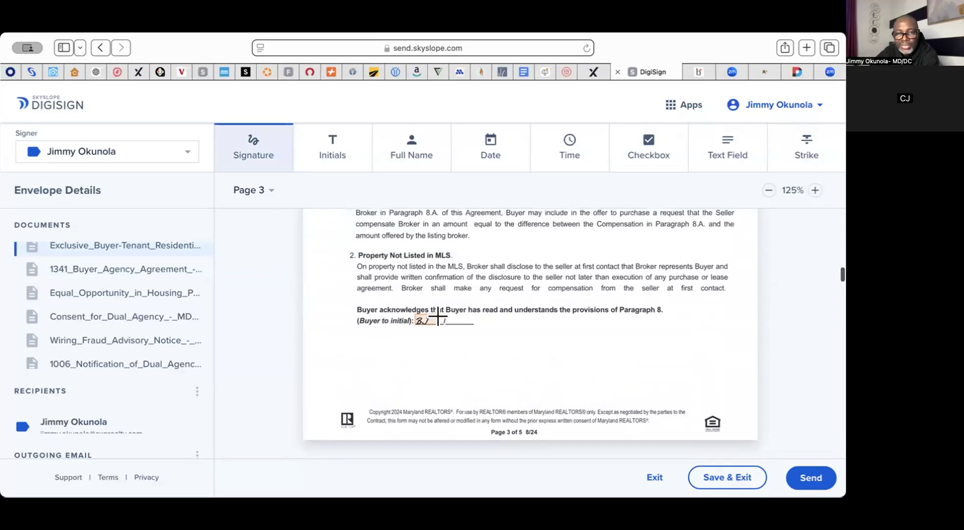
{"action": "scroll", "coordinate": [438, 316], "scroll_direction": "up", "scroll_amount": 1}
{"action": "scroll", "coordinate": [437, 316], "scroll_direction": "down", "scroll_amount": 15}
{"action": "scroll", "coordinate": [438, 317], "scroll_direction": "down", "scroll_amount": 12}
{"action": "scroll", "coordinate": [438, 316], "scroll_direction": "down", "scroll_amount": 12}
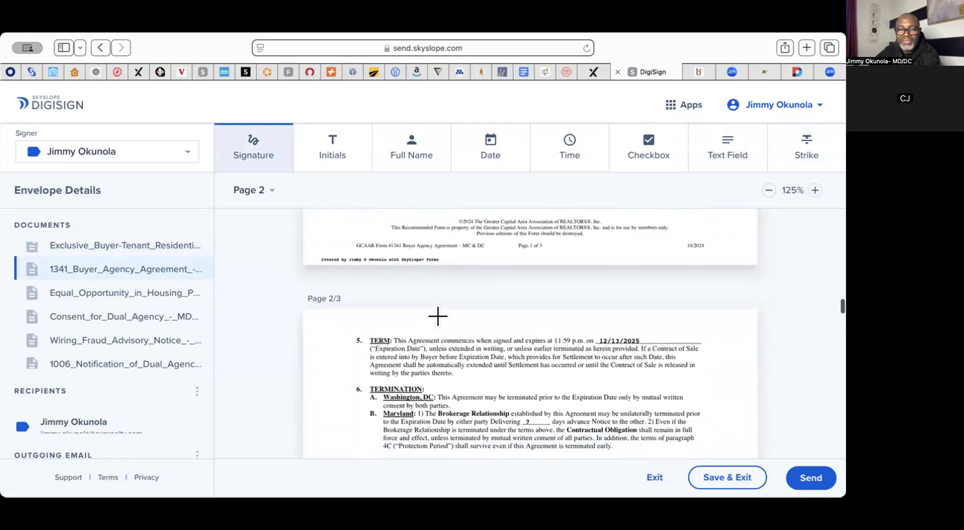
{"action": "scroll", "coordinate": [437, 316], "scroll_direction": "down", "scroll_amount": 10}
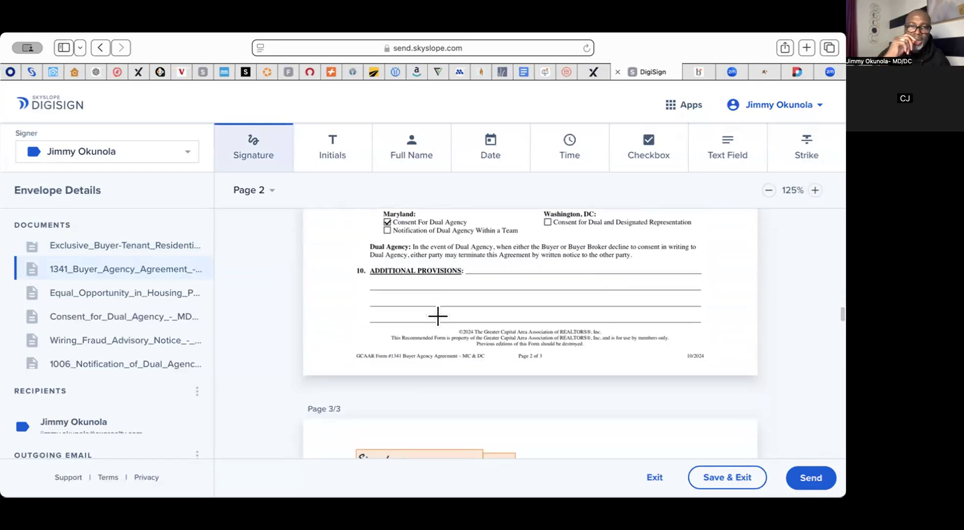
{"action": "scroll", "coordinate": [437, 316], "scroll_direction": "down", "scroll_amount": 20}
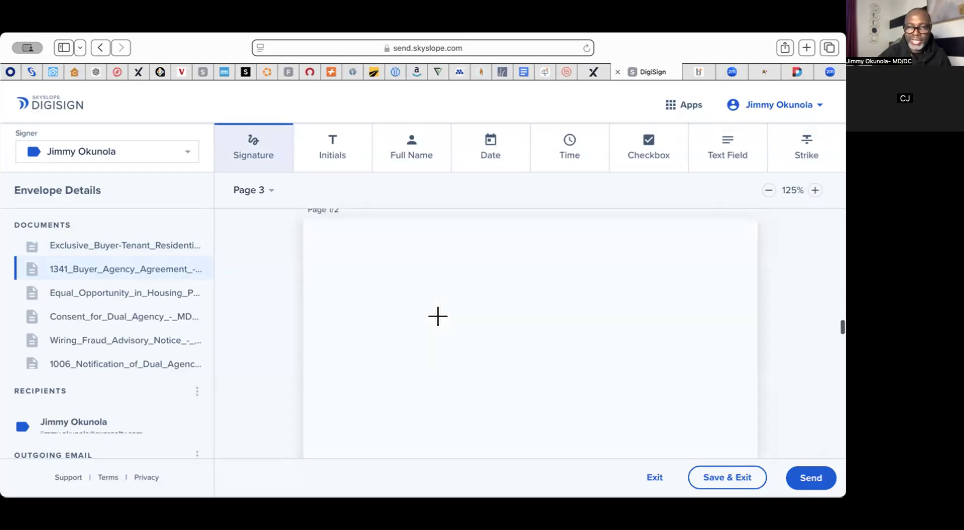
In the Consent for Dual Agency, move the buyer's signature and date blocks from the affirmation section up to the buyer's consent signature line.
{"action": "scroll", "coordinate": [438, 316], "scroll_direction": "down", "scroll_amount": 10}
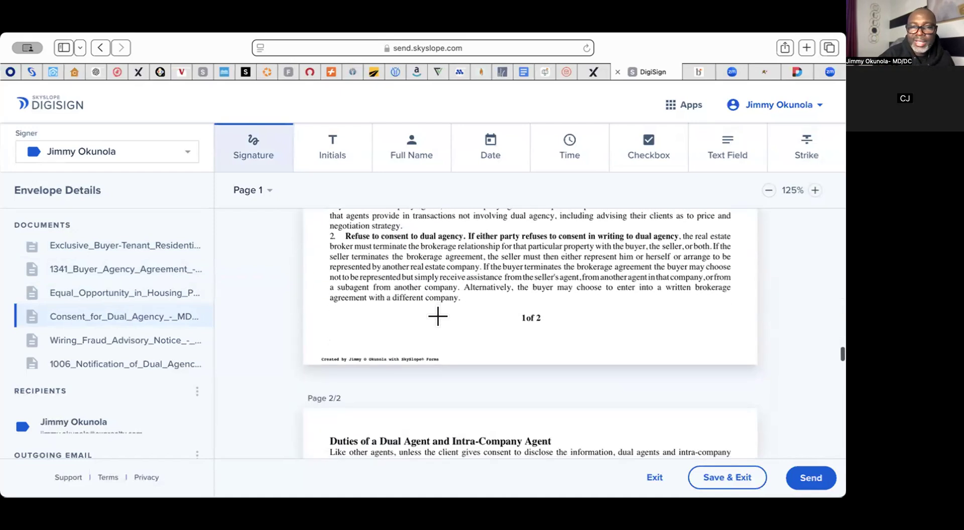
{"action": "scroll", "coordinate": [438, 316], "scroll_direction": "down", "scroll_amount": 2}
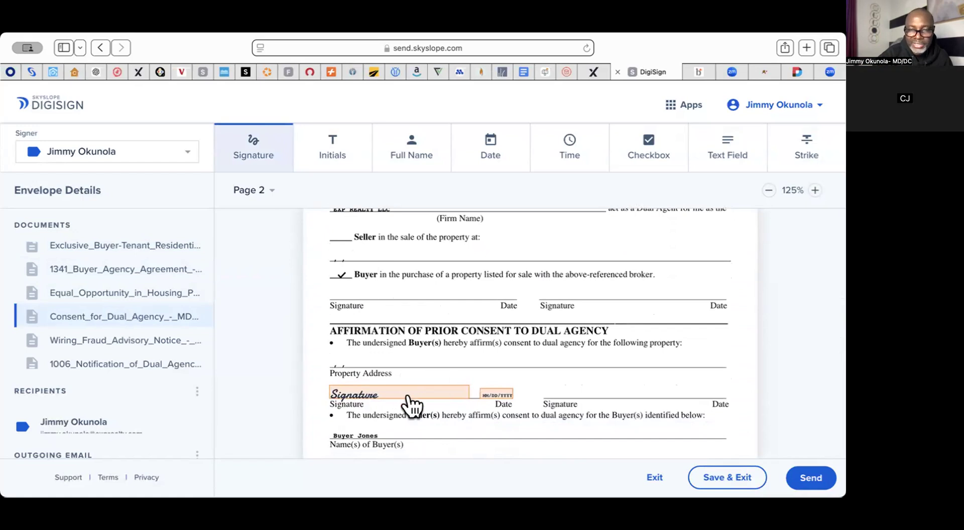
{"action": "scroll", "coordinate": [408, 404], "scroll_direction": "up", "scroll_amount": 2}
{"action": "left_click_drag", "start_coordinate": [394, 433], "coordinate": [397, 333]}
{"action": "left_click_drag", "start_coordinate": [497, 435], "coordinate": [494, 327]}
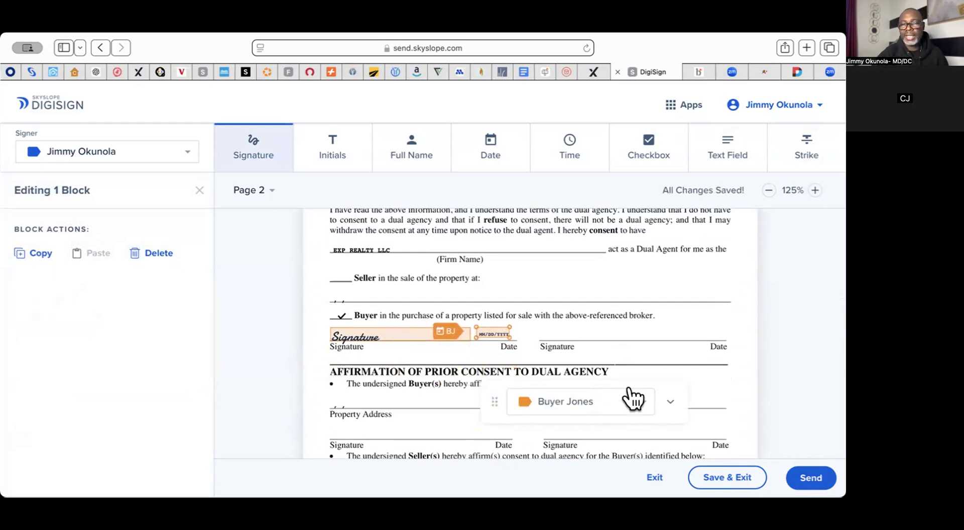
{"action": "scroll", "coordinate": [628, 245], "scroll_direction": "up", "scroll_amount": 2}
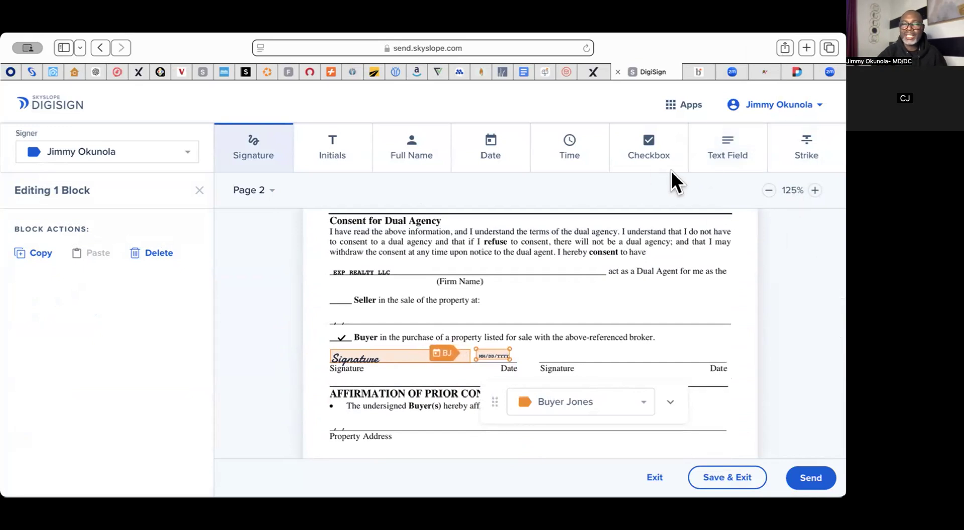
Choose the Text Field tool and look through the remaining documents to the end of the Bright MLS client form.
{"action": "left_click", "coordinate": [728, 139]}
{"action": "scroll", "coordinate": [539, 292], "scroll_direction": "down", "scroll_amount": 1}
{"action": "scroll", "coordinate": [539, 292], "scroll_direction": "down", "scroll_amount": 15}
{"action": "scroll", "coordinate": [543, 294], "scroll_direction": "down", "scroll_amount": 20}
{"action": "scroll", "coordinate": [543, 294], "scroll_direction": "down", "scroll_amount": 20}
{"action": "scroll", "coordinate": [539, 292], "scroll_direction": "down", "scroll_amount": 20}
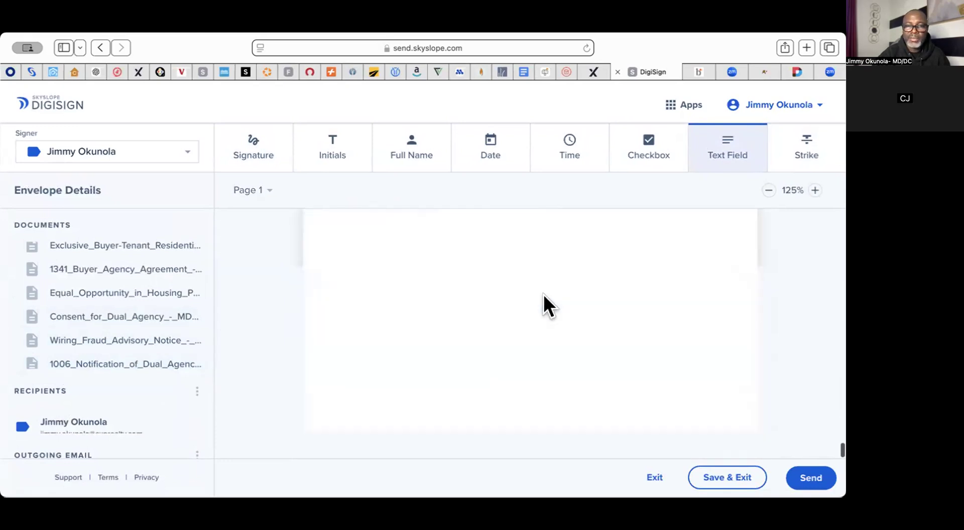
{"action": "scroll", "coordinate": [543, 294], "scroll_direction": "up", "scroll_amount": 5}
{"action": "scroll", "coordinate": [541, 293], "scroll_direction": "down", "scroll_amount": 2}
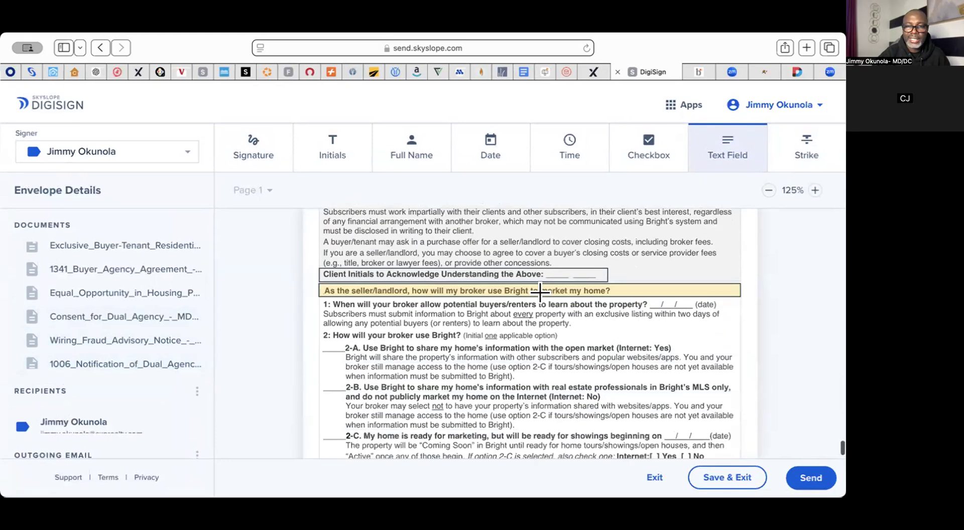
{"action": "scroll", "coordinate": [540, 292], "scroll_direction": "down", "scroll_amount": 5}
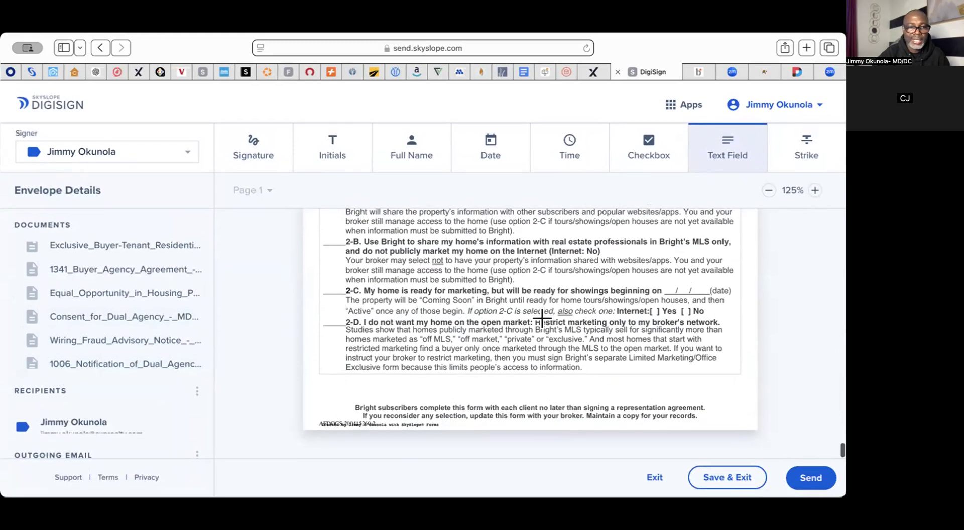
{"action": "scroll", "coordinate": [541, 317], "scroll_direction": "up", "scroll_amount": 3}
{"action": "scroll", "coordinate": [532, 315], "scroll_direction": "down", "scroll_amount": 15}
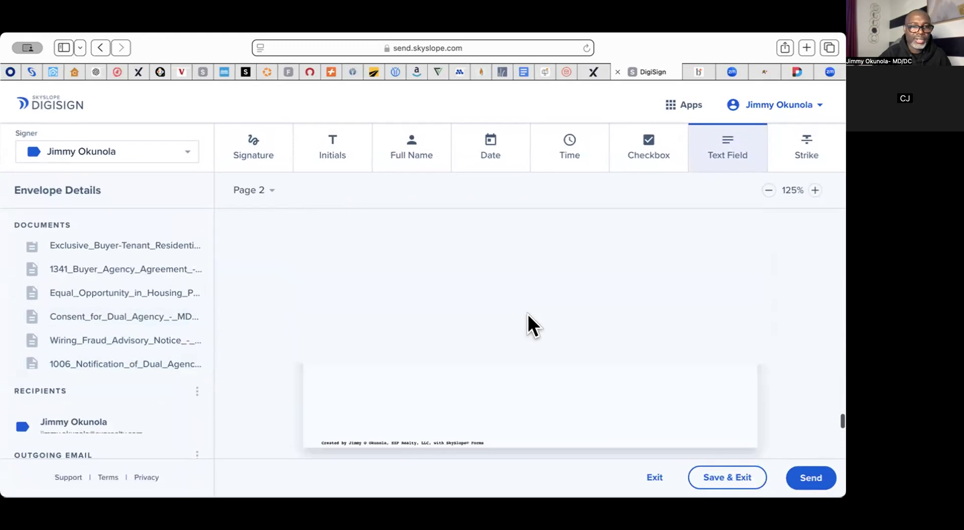
Add a text field reading ADDENDUM on the first Additional Provisions line of the 1341 Buyer Agency Agreement.
{"action": "left_click", "coordinate": [138, 271]}
{"action": "scroll", "coordinate": [449, 335], "scroll_direction": "down", "scroll_amount": 10}
{"action": "scroll", "coordinate": [450, 336], "scroll_direction": "down", "scroll_amount": 20}
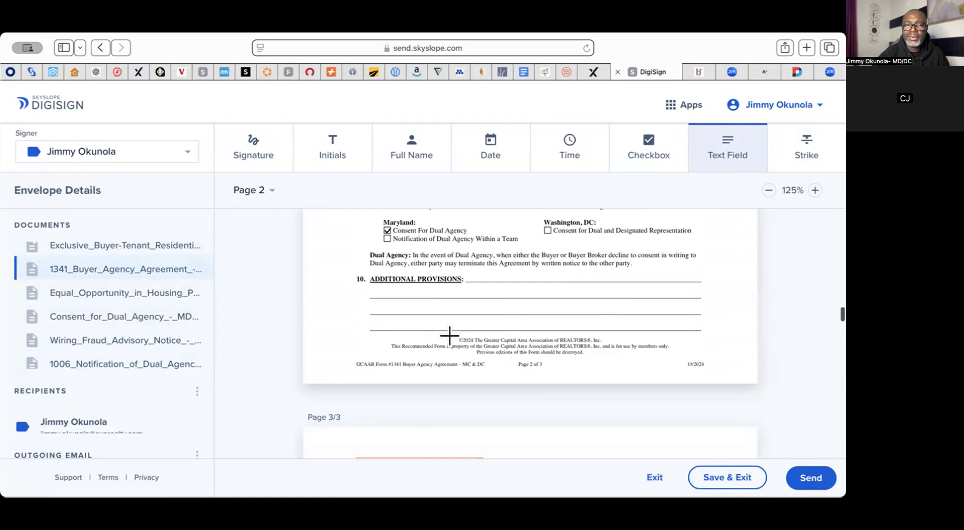
{"action": "scroll", "coordinate": [449, 335], "scroll_direction": "up", "scroll_amount": 1}
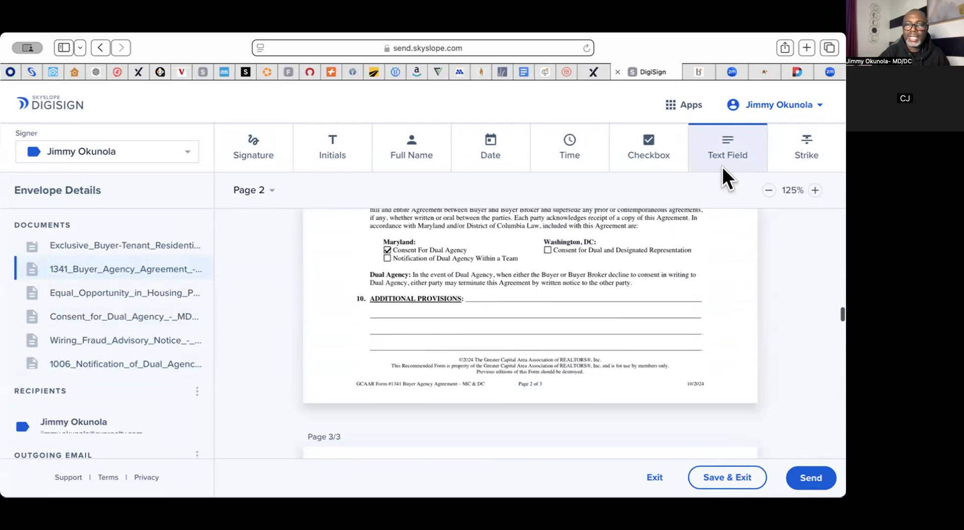
{"action": "left_click", "coordinate": [468, 296]}
{"action": "left_click_drag", "start_coordinate": [560, 281], "coordinate": [661, 287]}
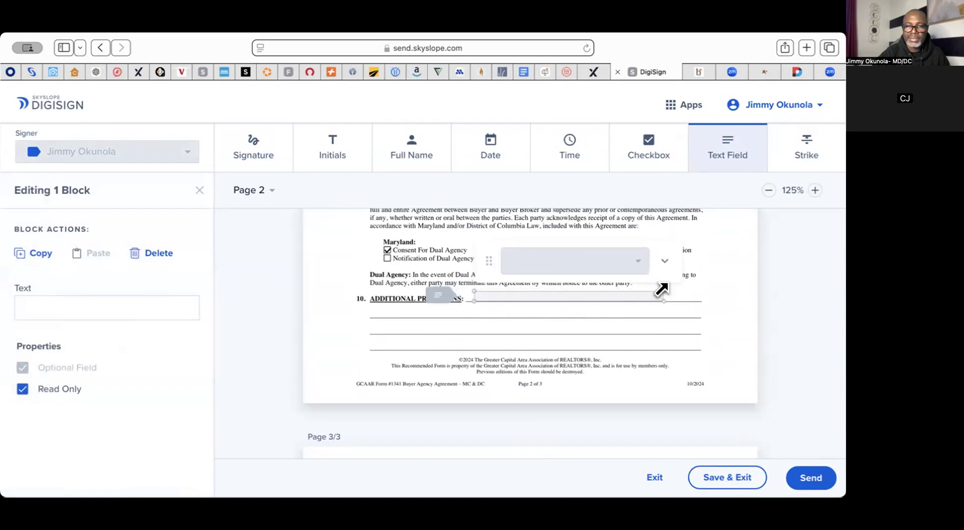
{"action": "left_click", "coordinate": [530, 293]}
{"action": "type", "text": "ADDENDUM"}
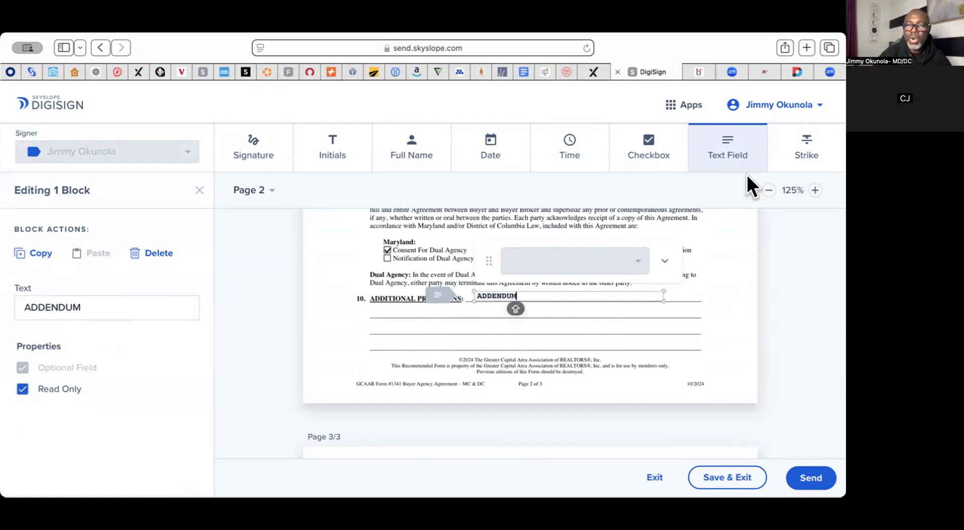
Strike out the 1,000.00 amount under Additional Broker Compensation on page 1 of the Buyer Agency Agreement.
{"action": "scroll", "coordinate": [571, 255], "scroll_direction": "up", "scroll_amount": 10}
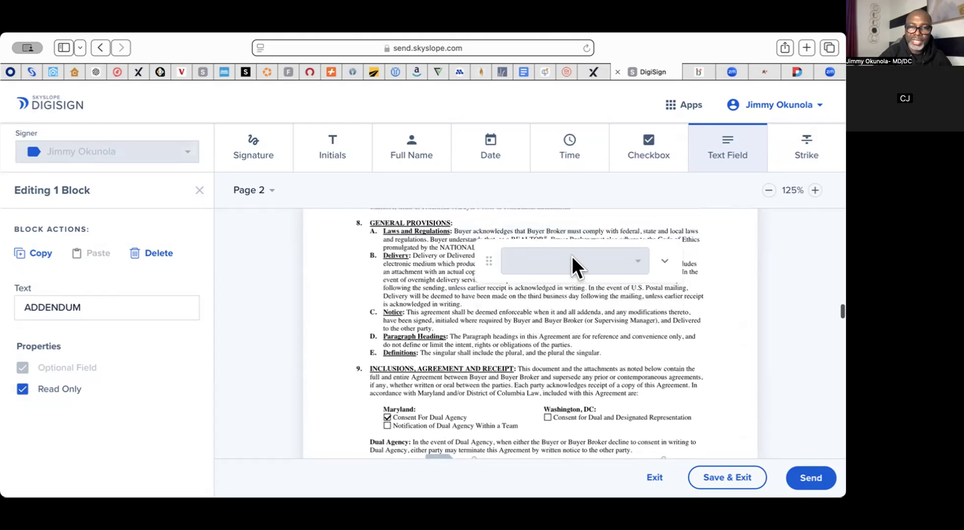
{"action": "scroll", "coordinate": [571, 256], "scroll_direction": "up", "scroll_amount": 10}
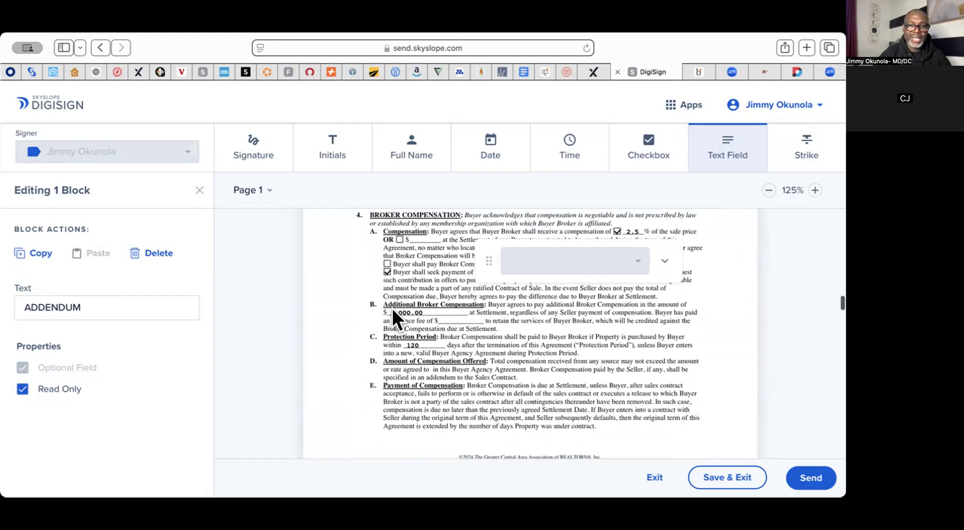
{"action": "left_click", "coordinate": [806, 150]}
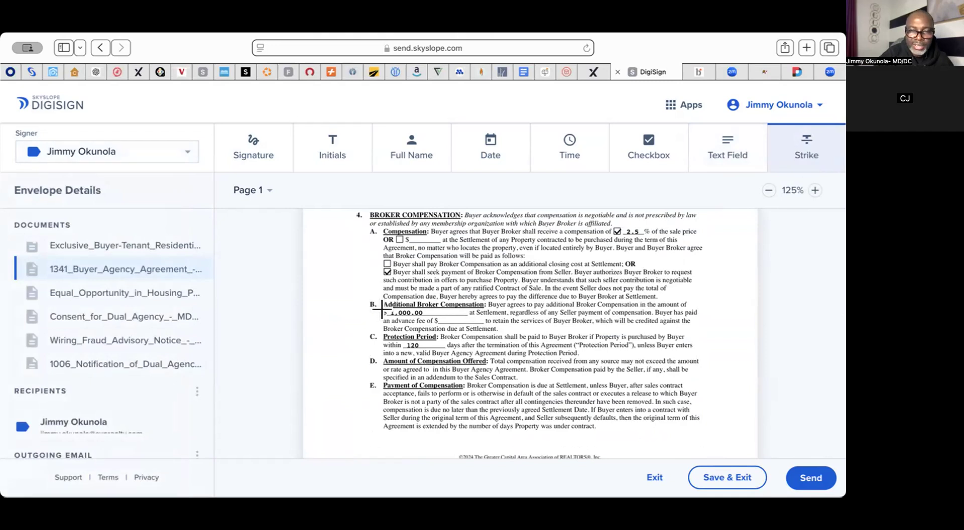
{"action": "left_click_drag", "start_coordinate": [426, 308], "coordinate": [428, 307]}
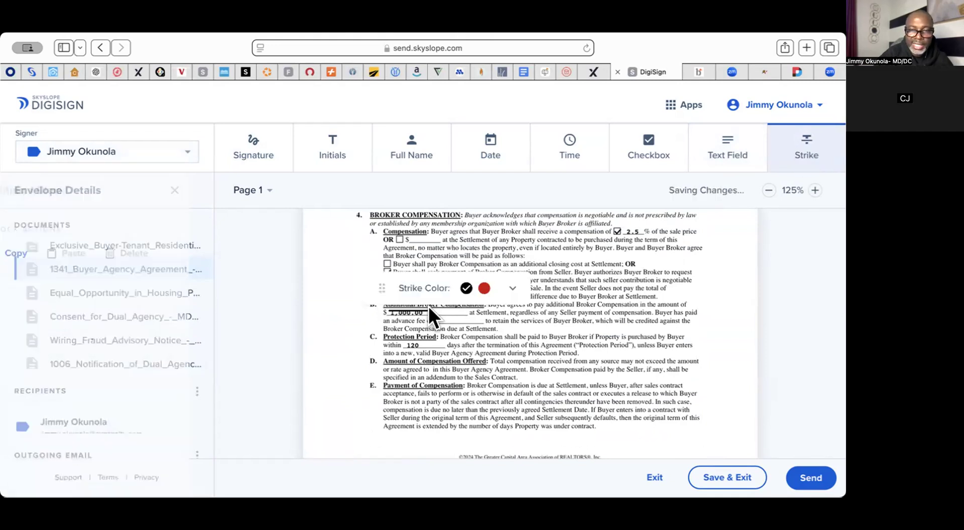